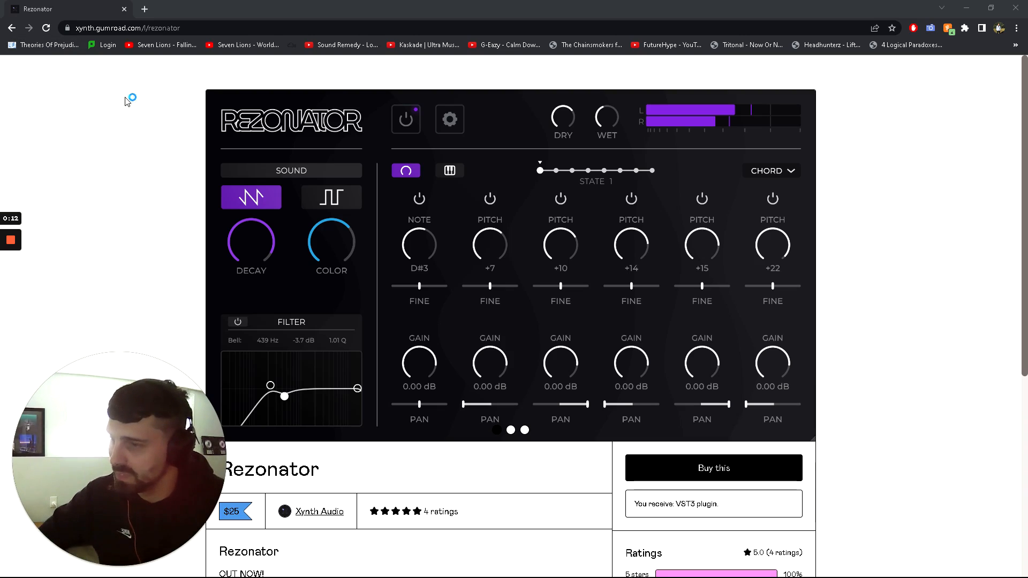
Look over the Rezonator product page, including its description and system requirements, and switch to FL Studio
scroll(333, 459, down, 5)
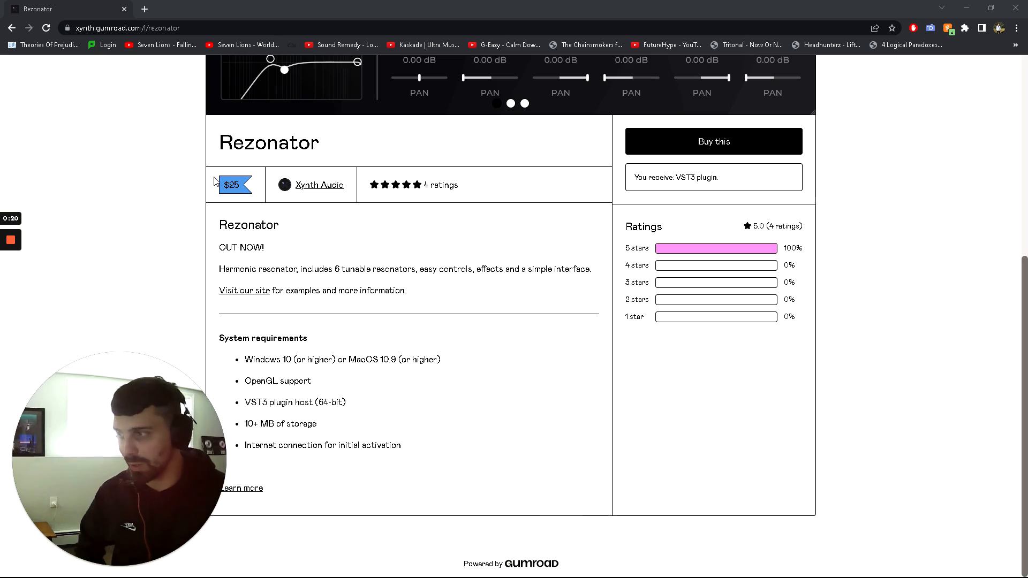
scroll(324, 275, up, 2)
scroll(435, 320, up, 4)
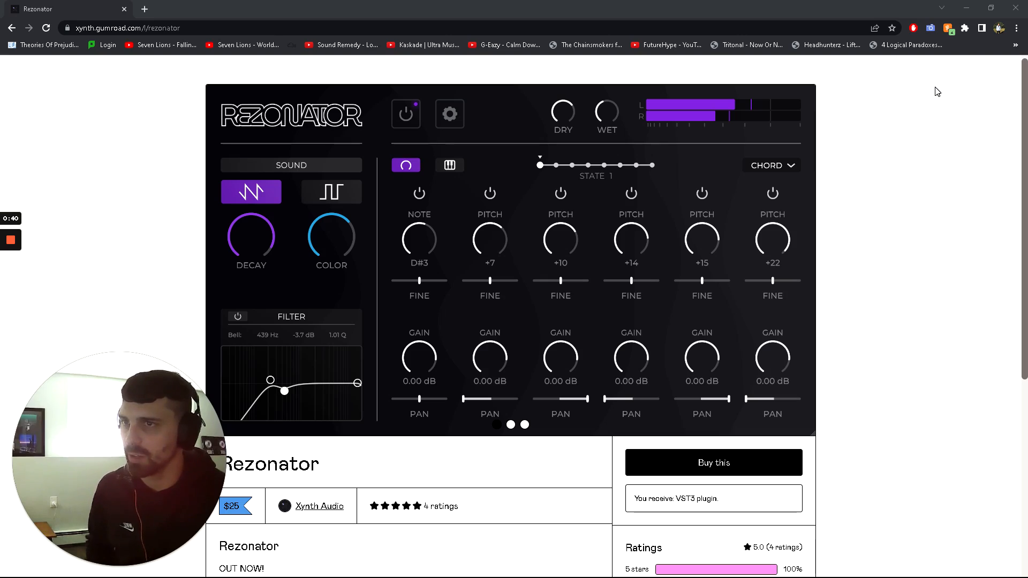
click(1011, 5)
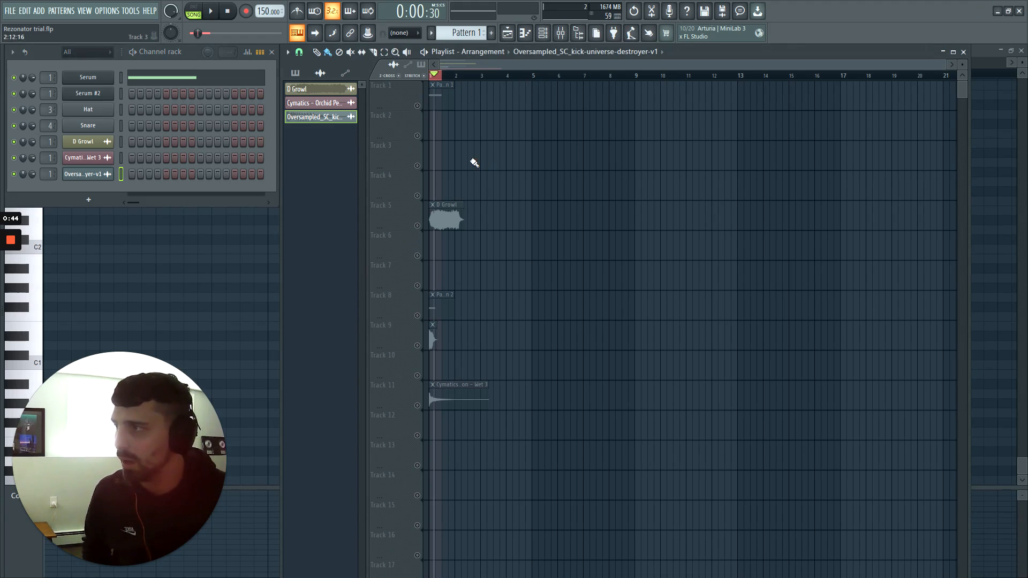
Unmute all playlist tracks and return the playhead to the start of the song
click(418, 106)
click(418, 105)
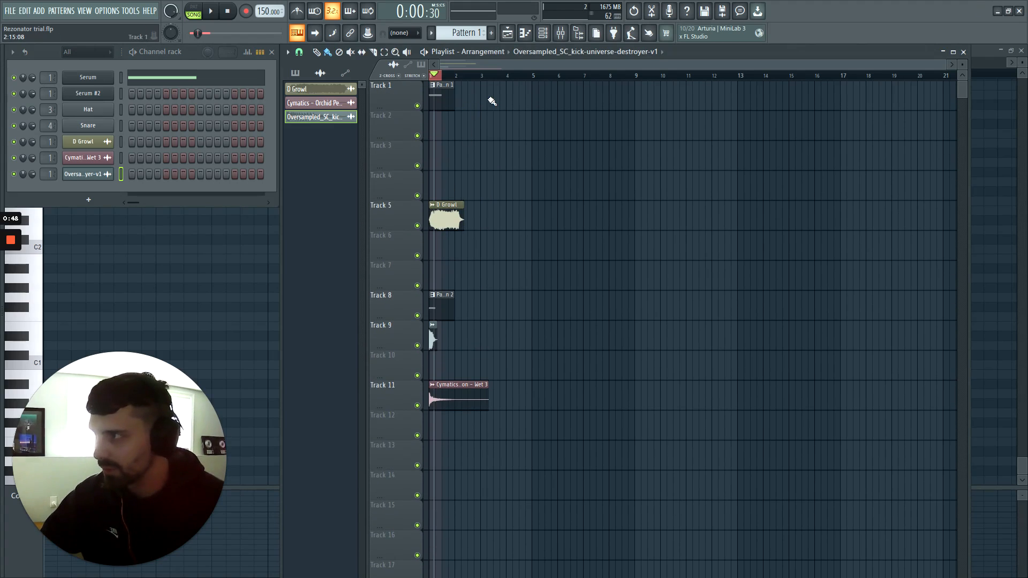
drag(454, 76, 392, 77)
drag(941, 69, 583, 65)
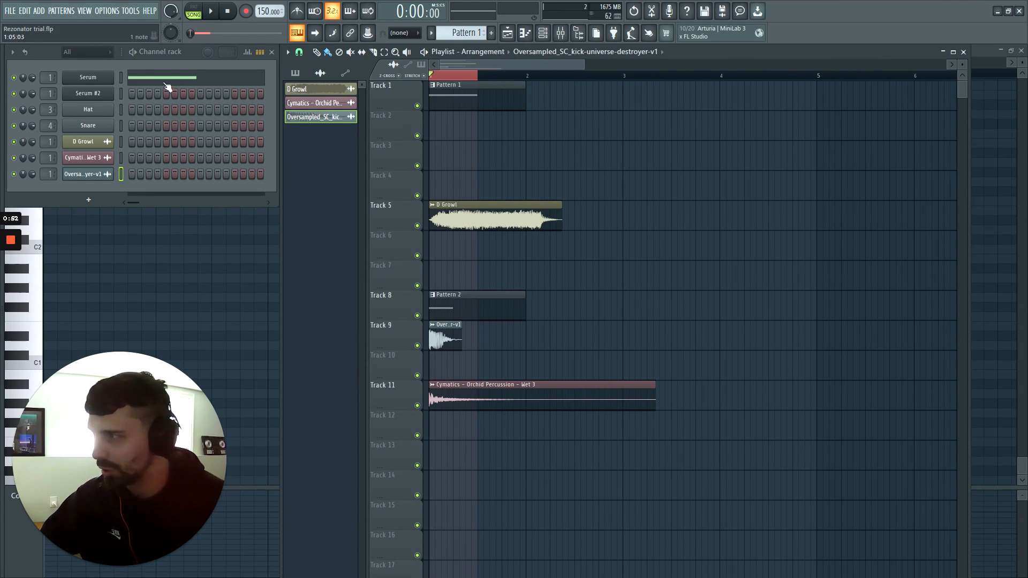
Audition the Serum bass patch with a test note and inspect the Serum #2 patch used in Pattern 2
click(111, 79)
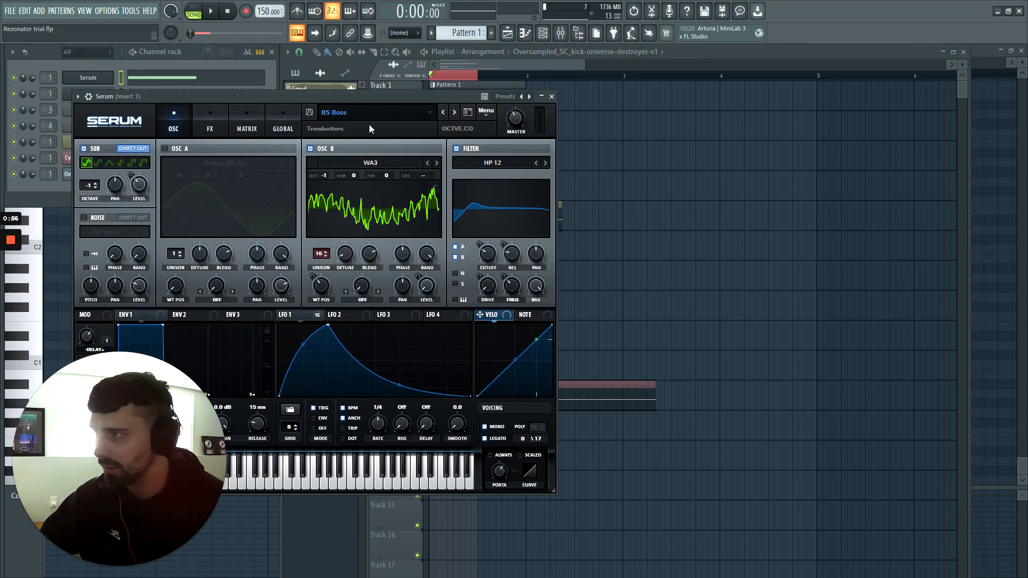
drag(338, 95, 519, 85)
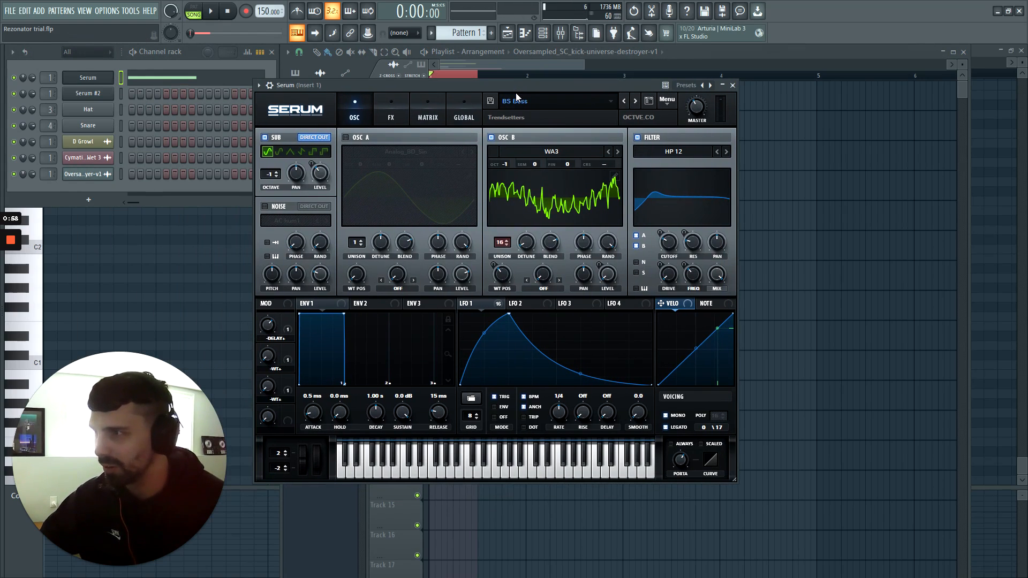
key(z)
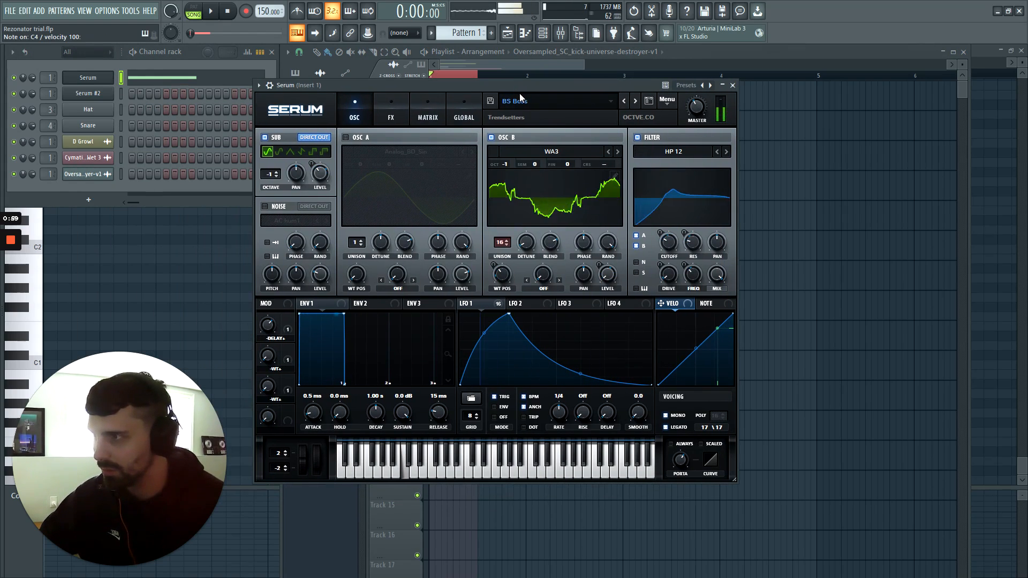
click(732, 85)
click(463, 294)
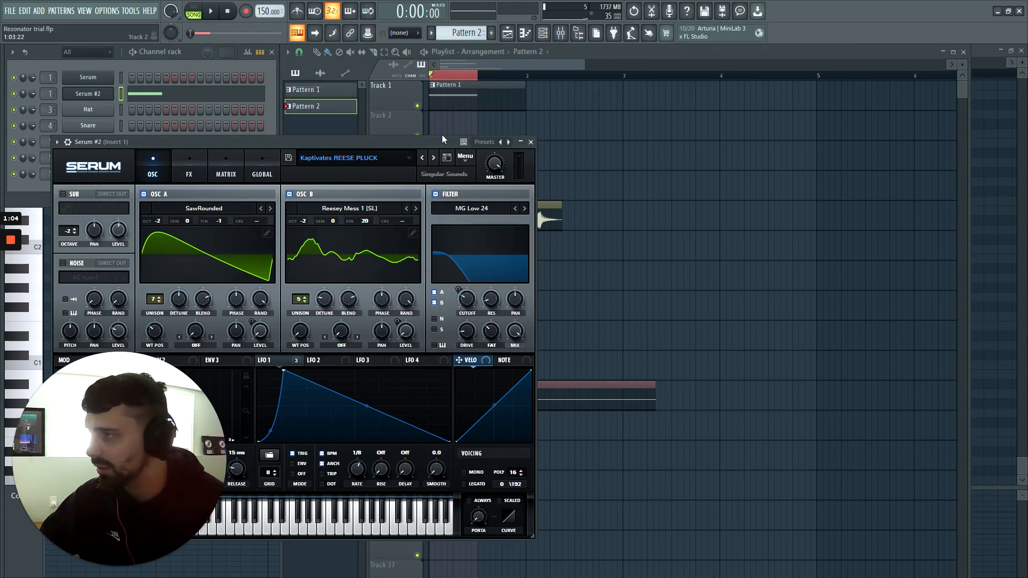
click(531, 147)
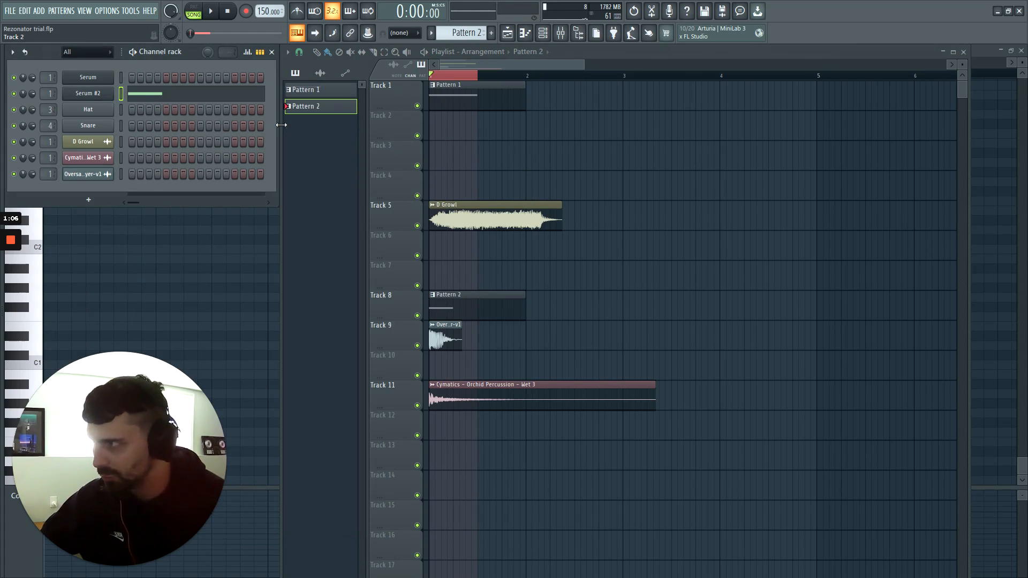
Audition the kick, Orchid Percussion and D Growl samples from the playlist clips
click(451, 334)
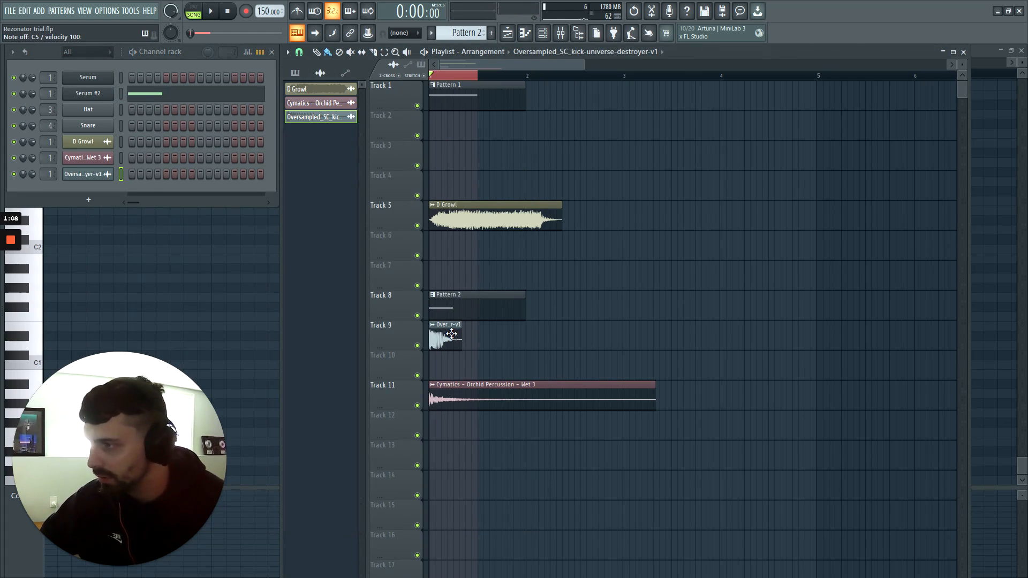
click(461, 409)
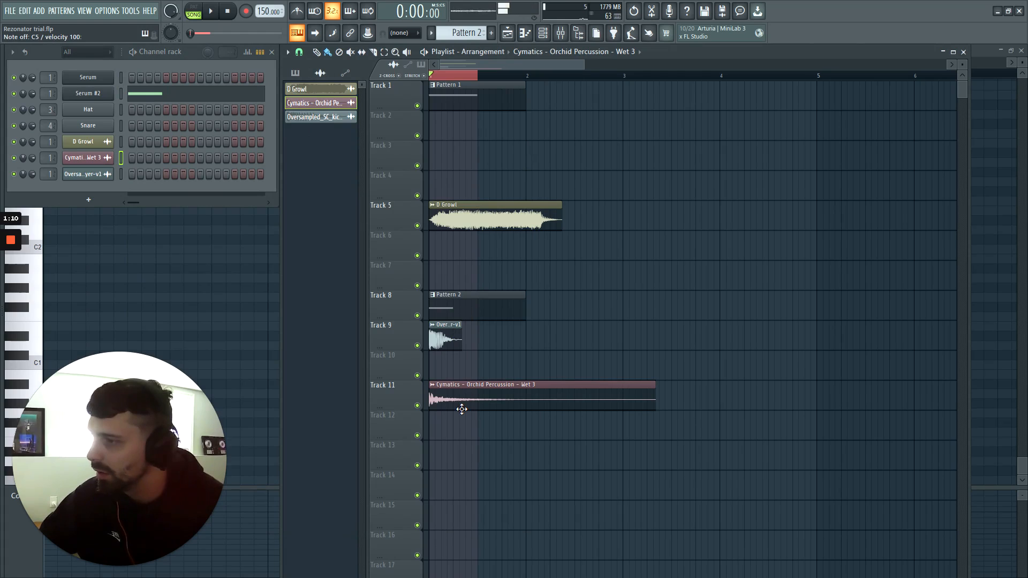
click(459, 219)
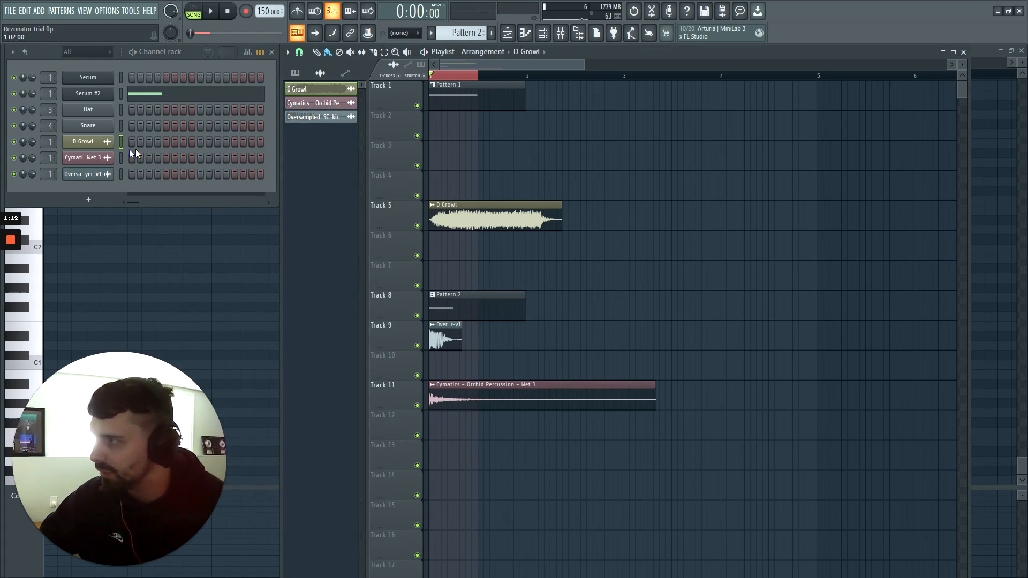
key(z)
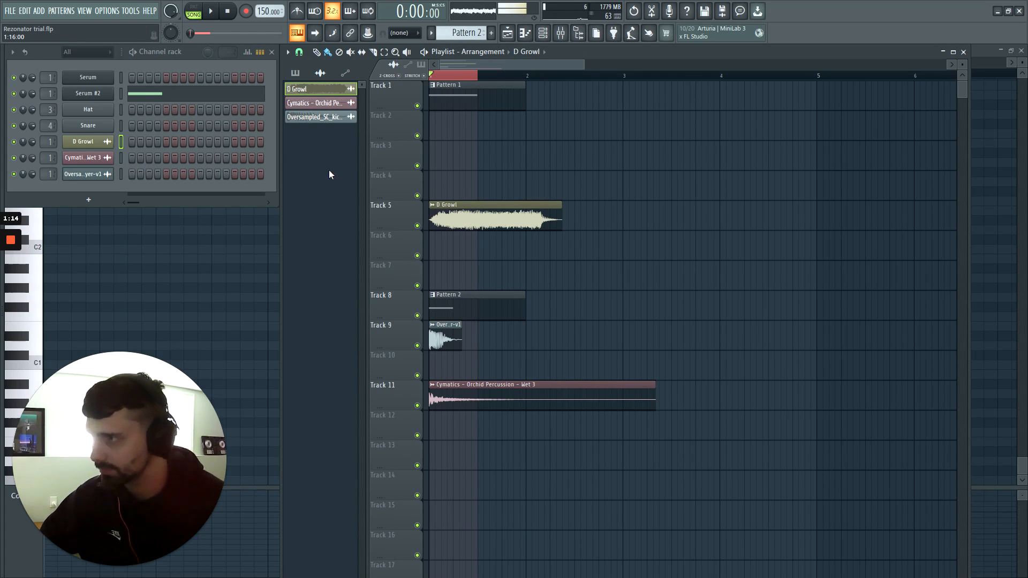
Solo Track 1 in the playlist and listen to Pattern 1 with the mixer displayed
right_click(418, 106)
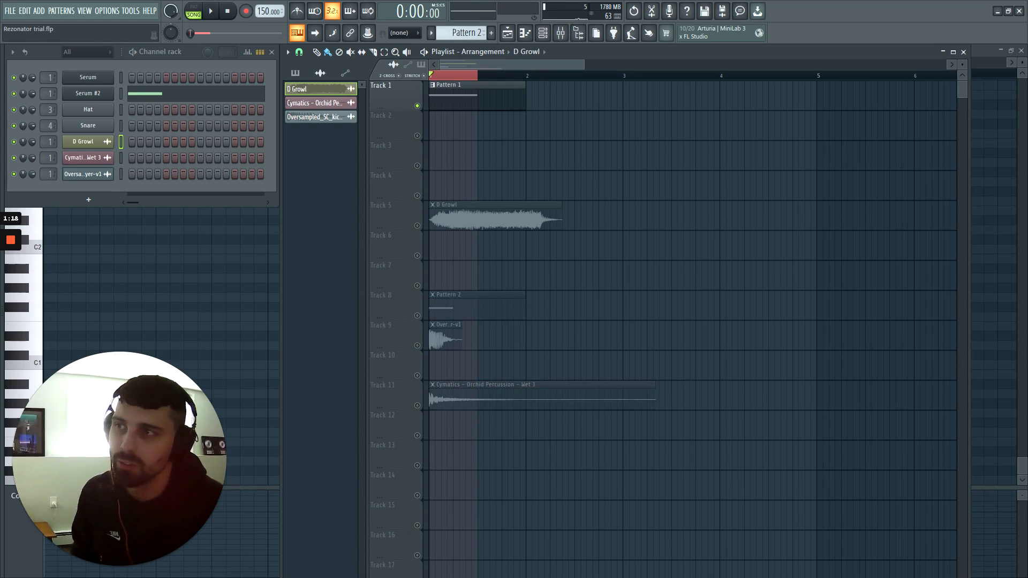
click(568, 34)
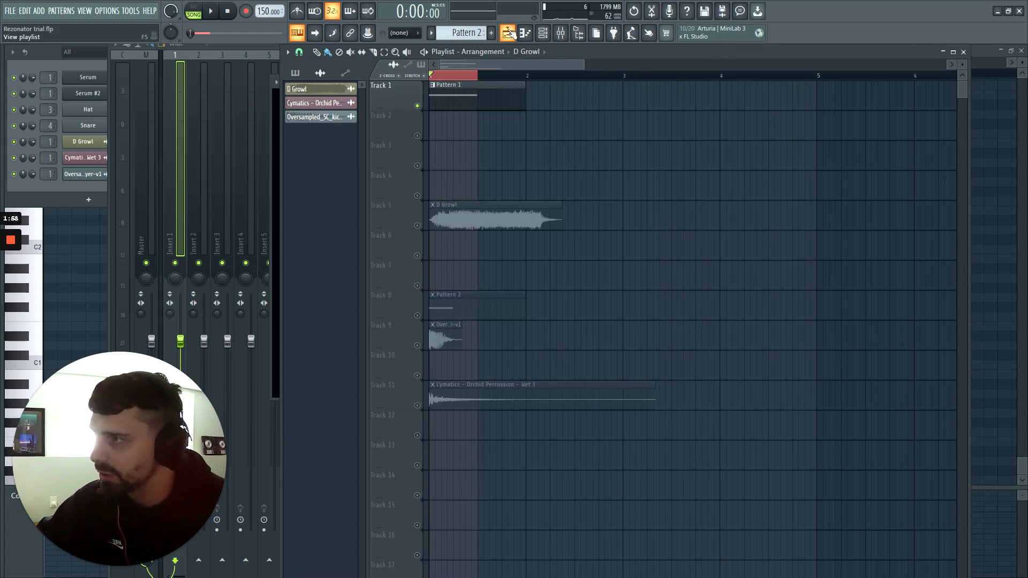
click(507, 33)
key(space)
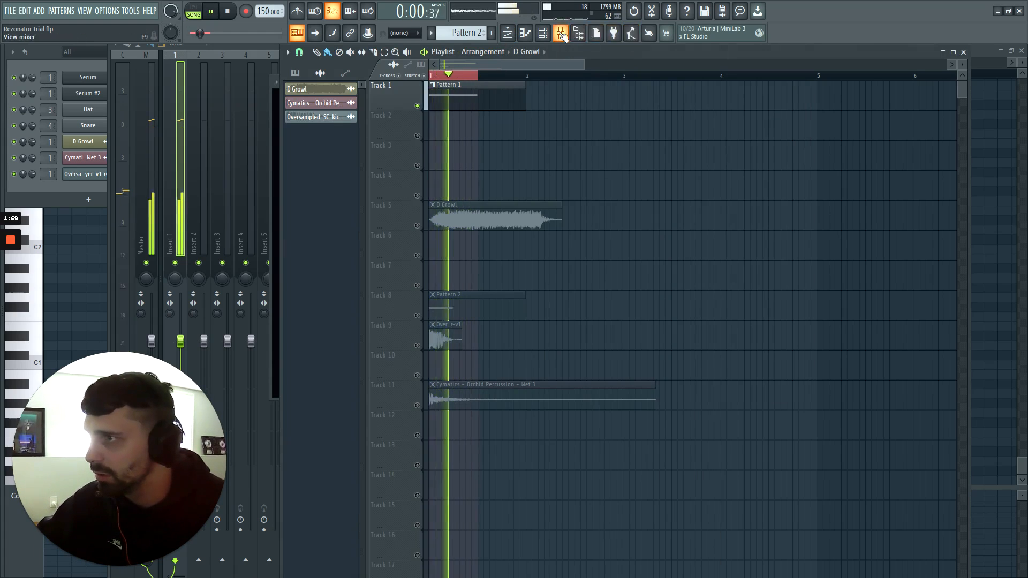
click(560, 33)
key(space)
Open Rezonator on Insert 1, disable the plugin and play the loop to hear the dry sound
click(680, 80)
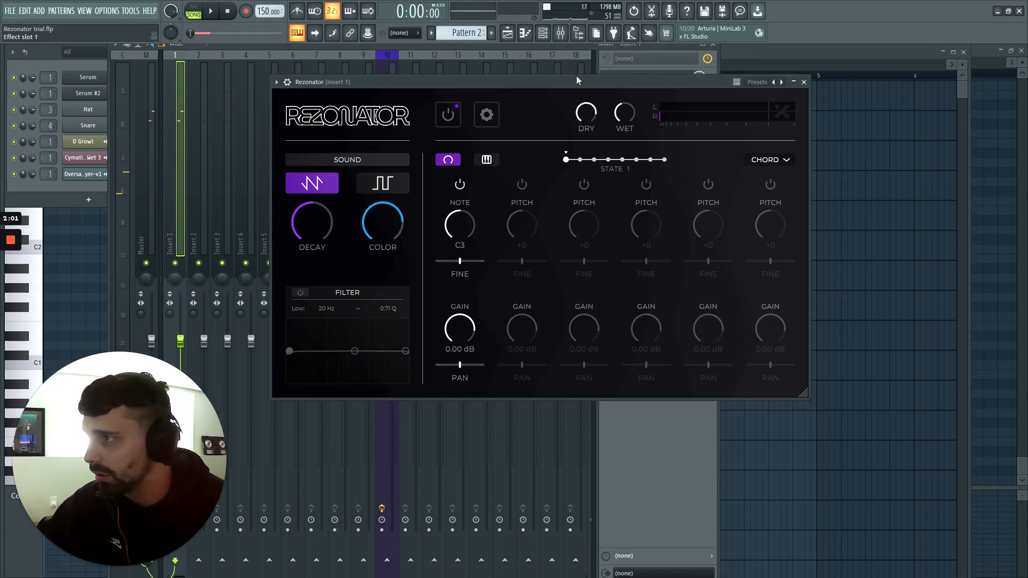
click(443, 115)
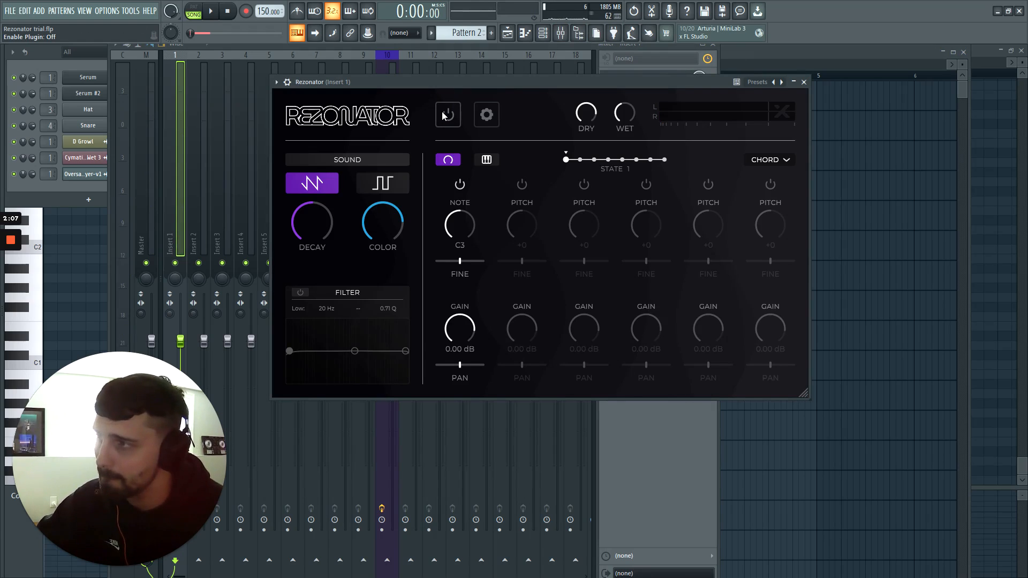
key(space)
drag(447, 81, 458, 92)
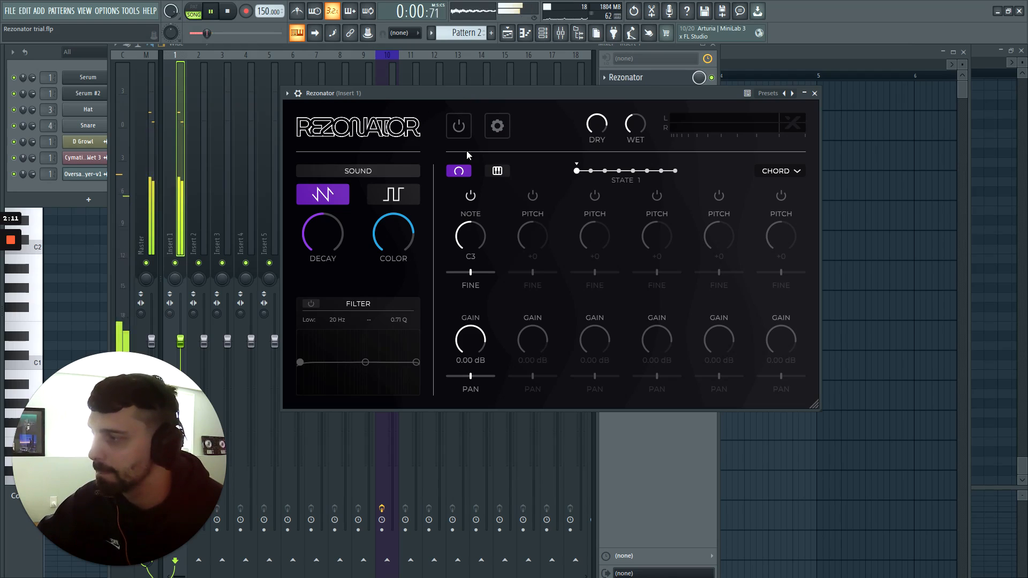
key(space)
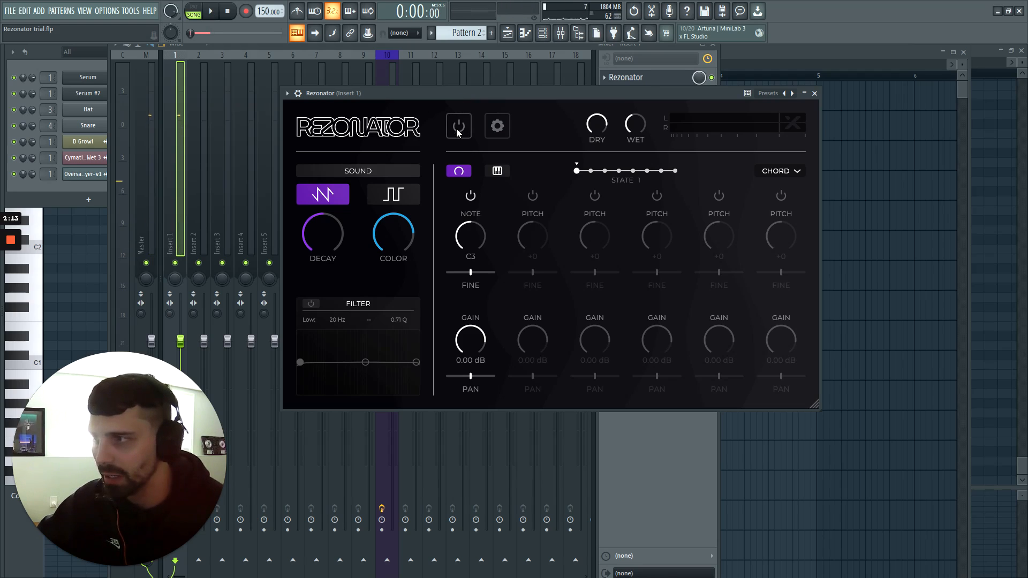
Open the piano roll of the Serum channel in Pattern 1 and check the pitch of its note
click(103, 64)
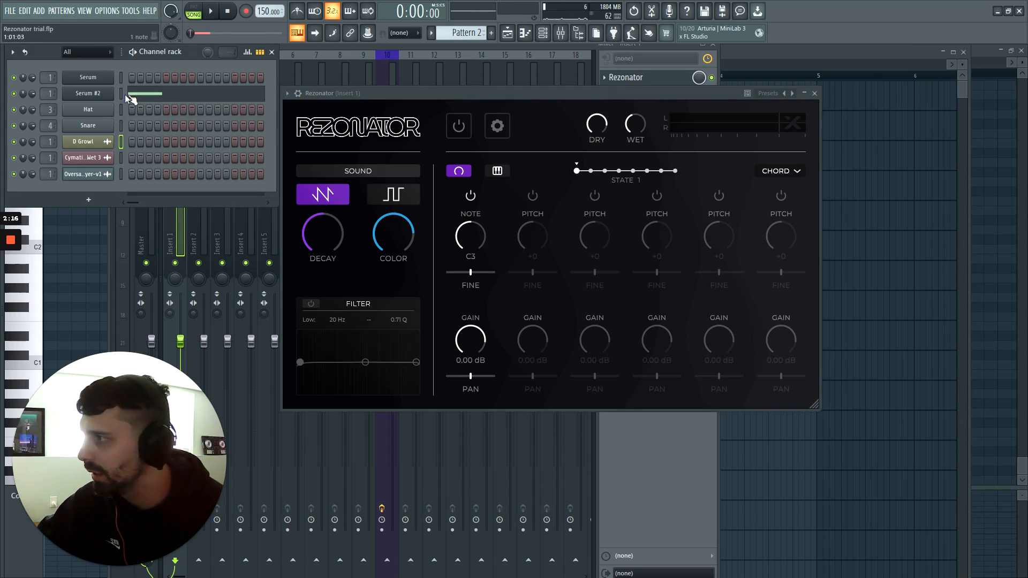
click(507, 33)
click(444, 93)
click(165, 79)
click(167, 80)
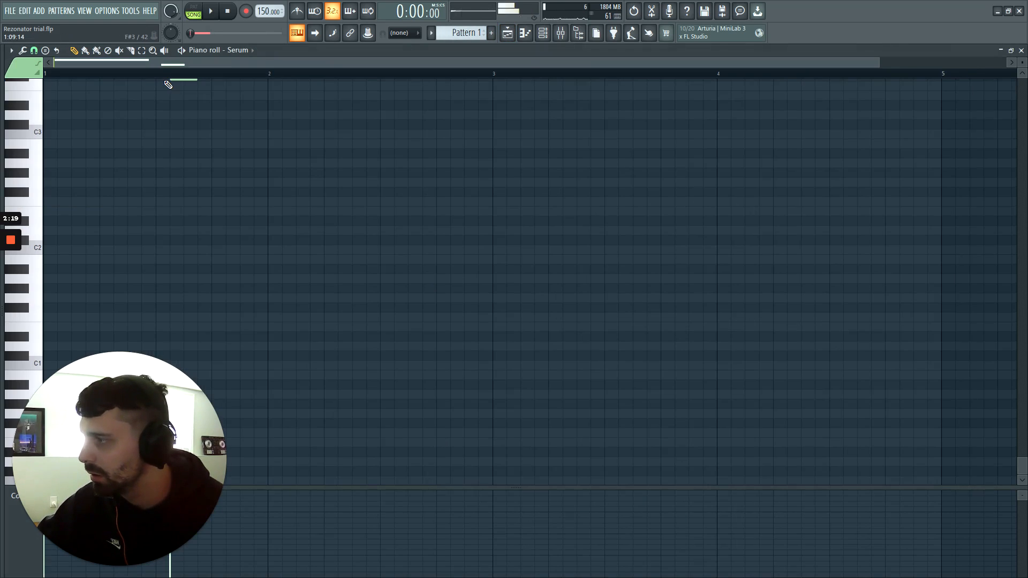
scroll(189, 89, up, 2)
right_click(187, 131)
scroll(161, 140, up, 2)
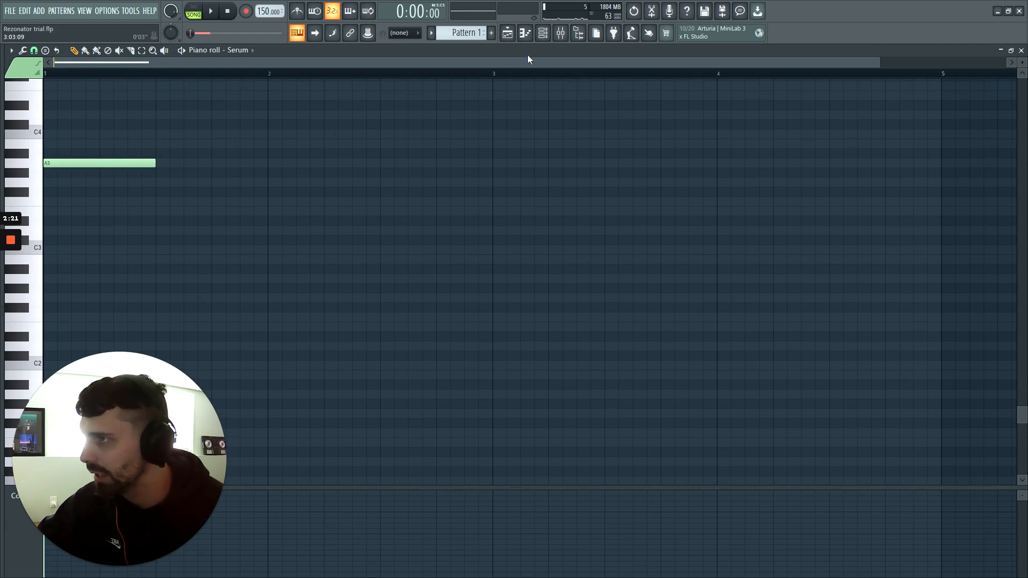
Reopen Rezonator on Insert 1 and apply a chord preset with pitches +7, +12, +15 and +19 to State 2
click(572, 39)
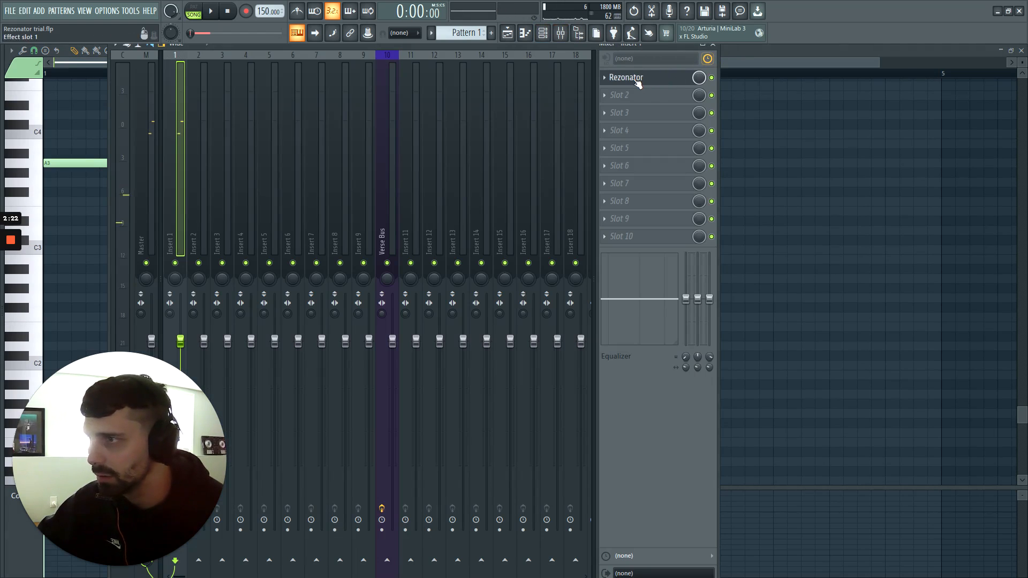
click(1021, 50)
click(648, 78)
click(718, 155)
click(716, 176)
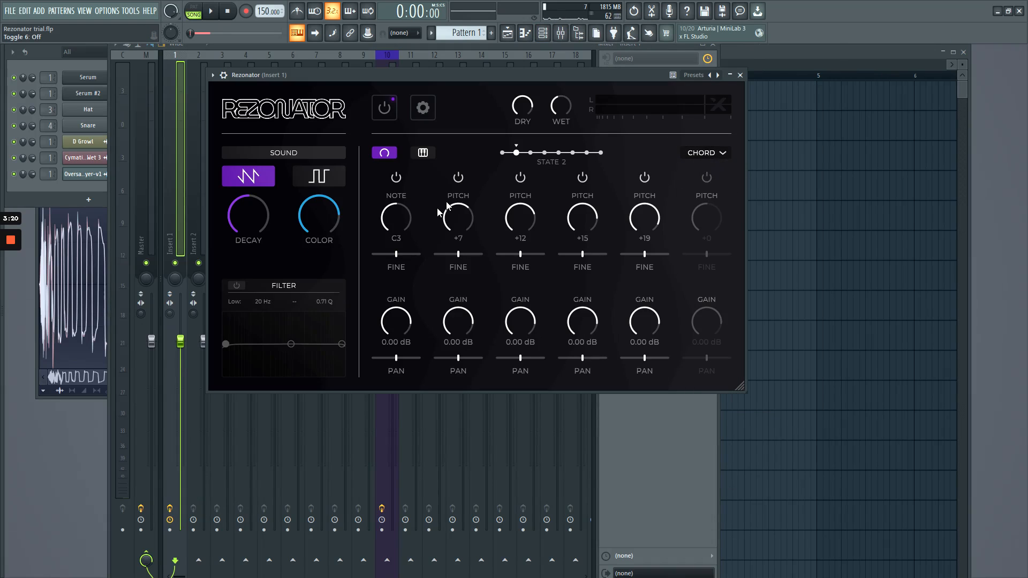
Play the loop and turn off all five active voices in State 2
drag(423, 75, 431, 88)
key(space)
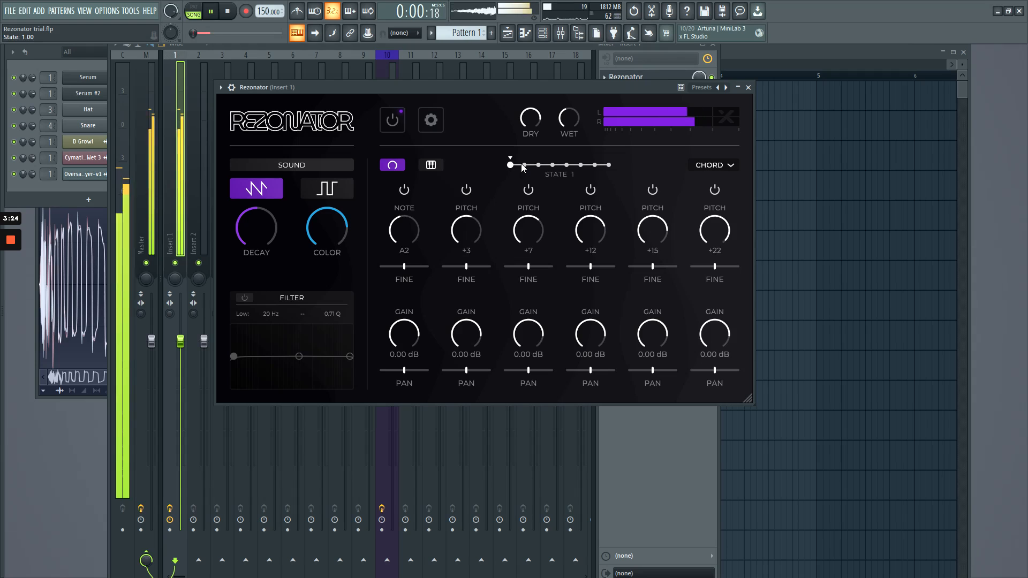
click(404, 190)
click(467, 190)
click(528, 190)
click(589, 190)
click(652, 190)
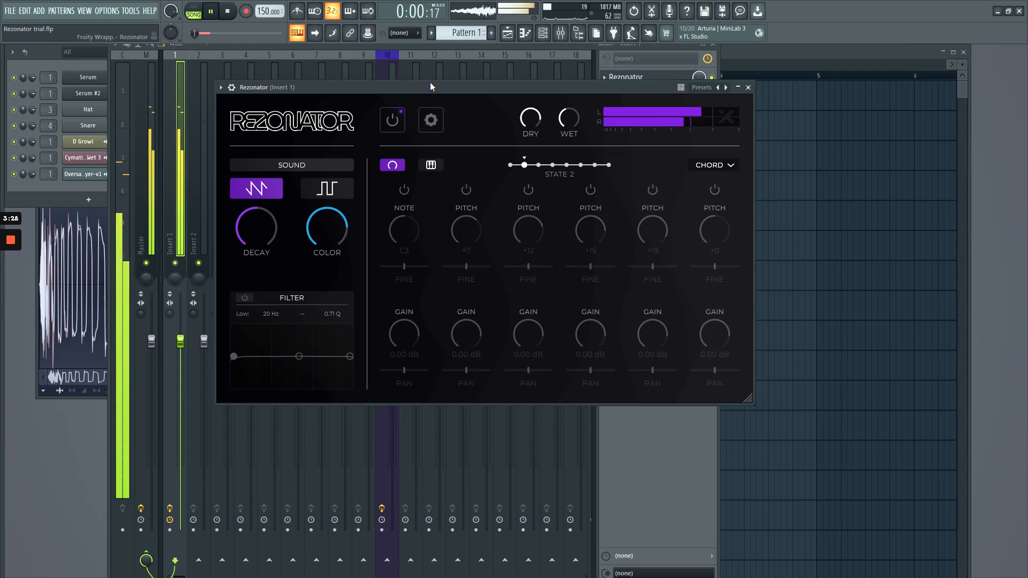
key(space)
Enable State 2's root voice, set its note to A2 and apply the chord preset with pitches +7, +12, +15 and +19
drag(435, 88, 385, 82)
click(660, 160)
click(638, 154)
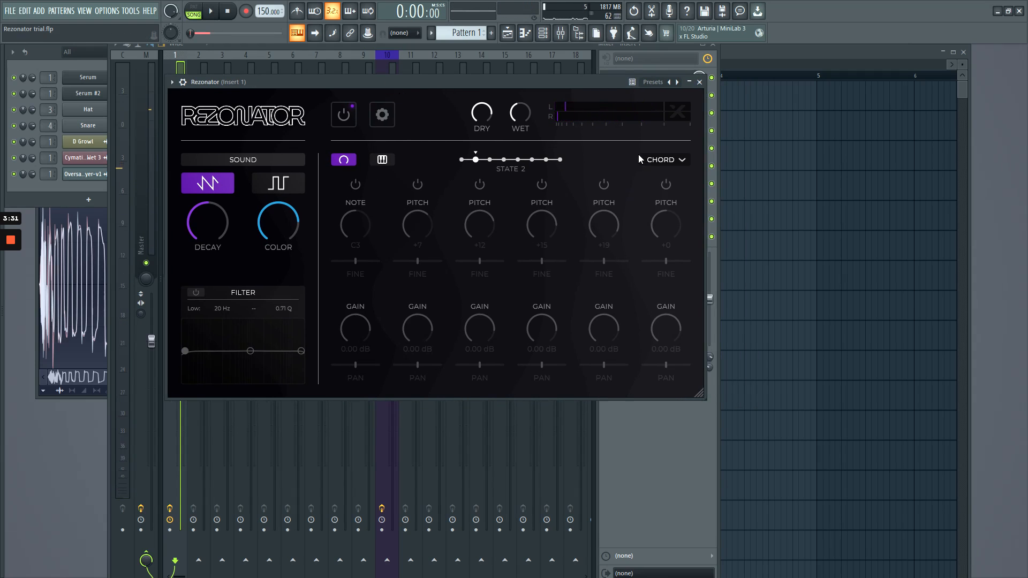
click(355, 185)
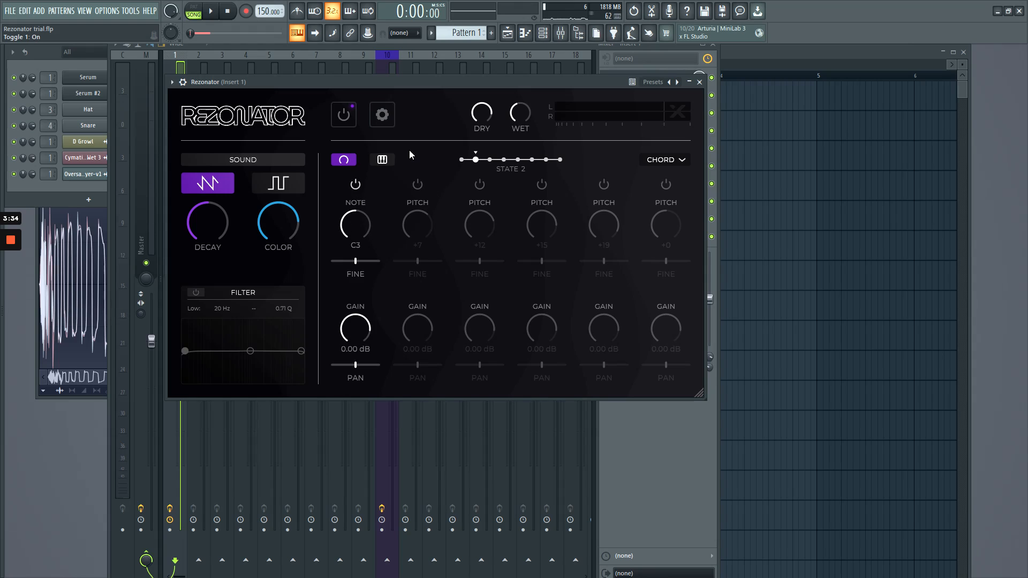
click(421, 188)
click(420, 188)
drag(358, 224, 358, 215)
click(668, 160)
click(662, 172)
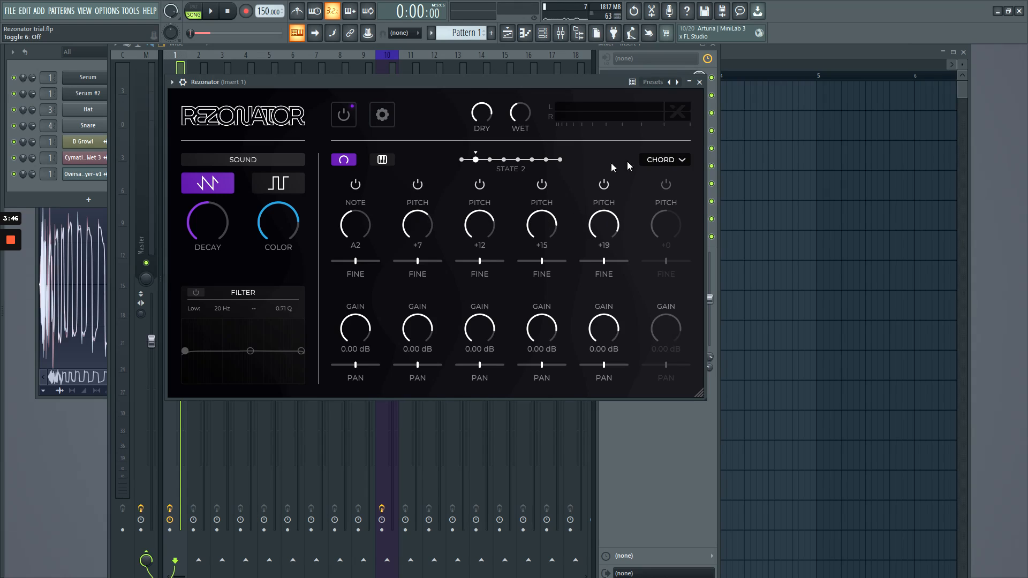
Play the loop to compare the chords of State 2 and State 1, and select State 3
key(space)
drag(433, 83, 473, 92)
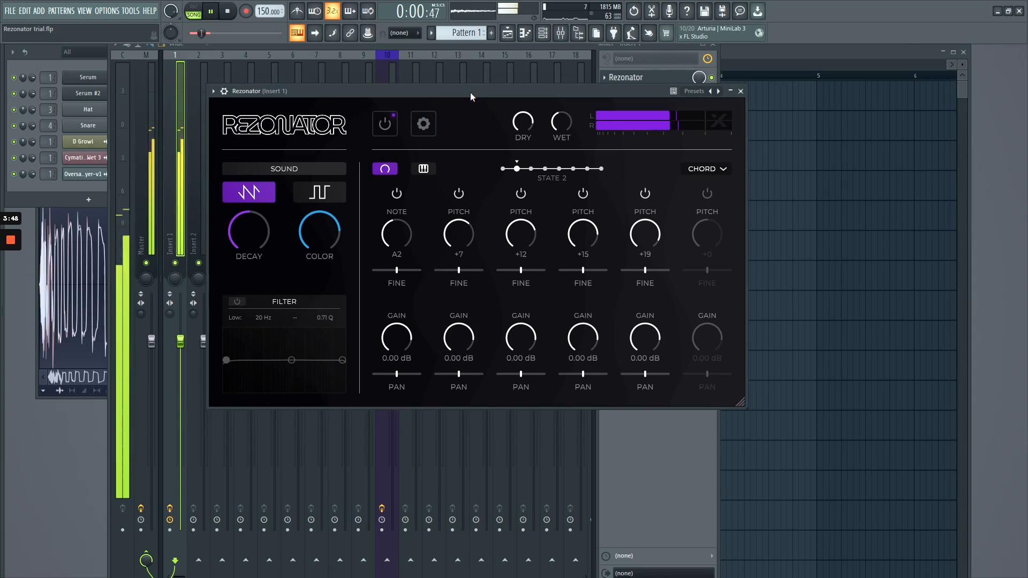
click(502, 168)
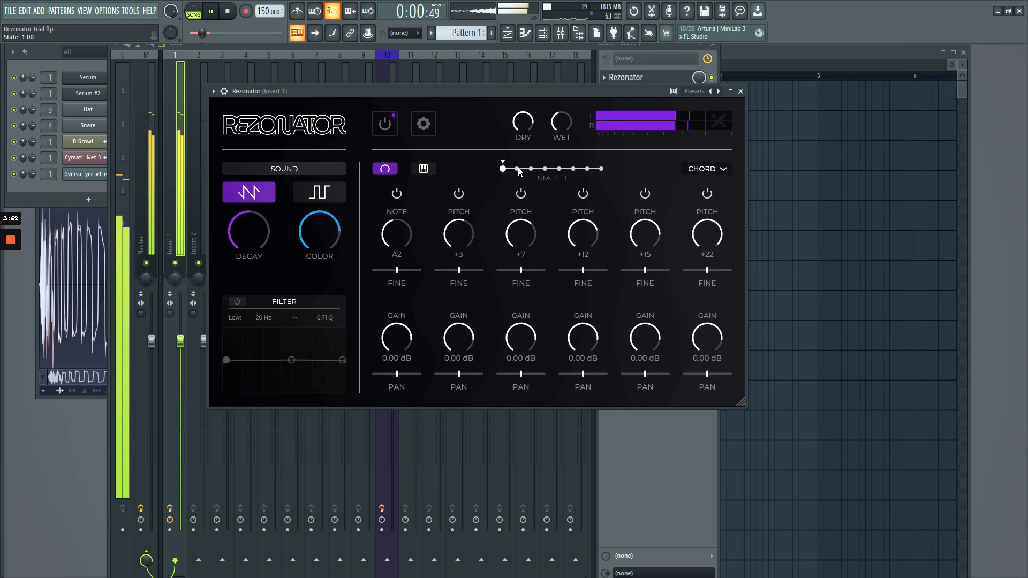
drag(464, 100, 467, 109)
key(space)
click(521, 177)
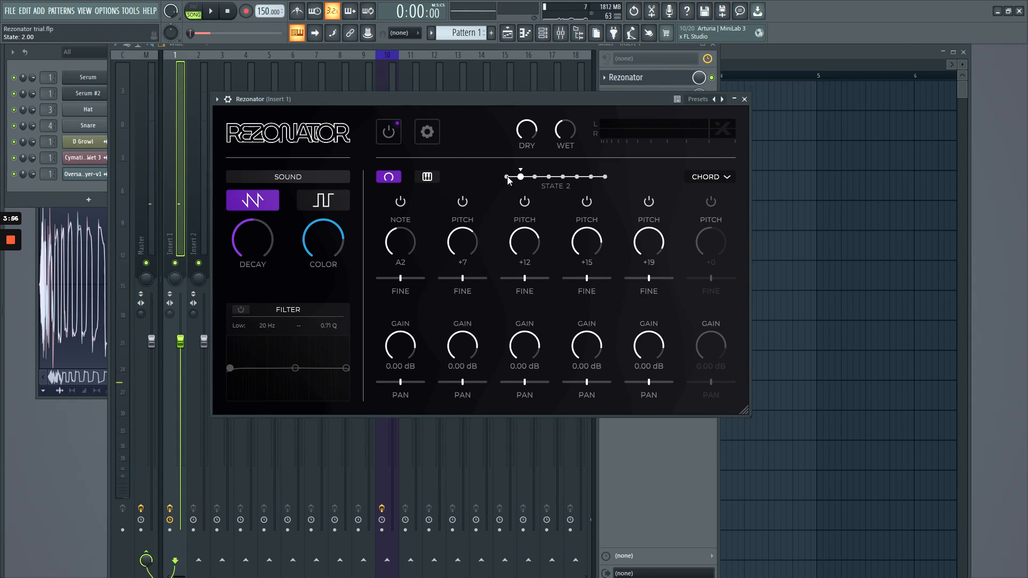
click(535, 177)
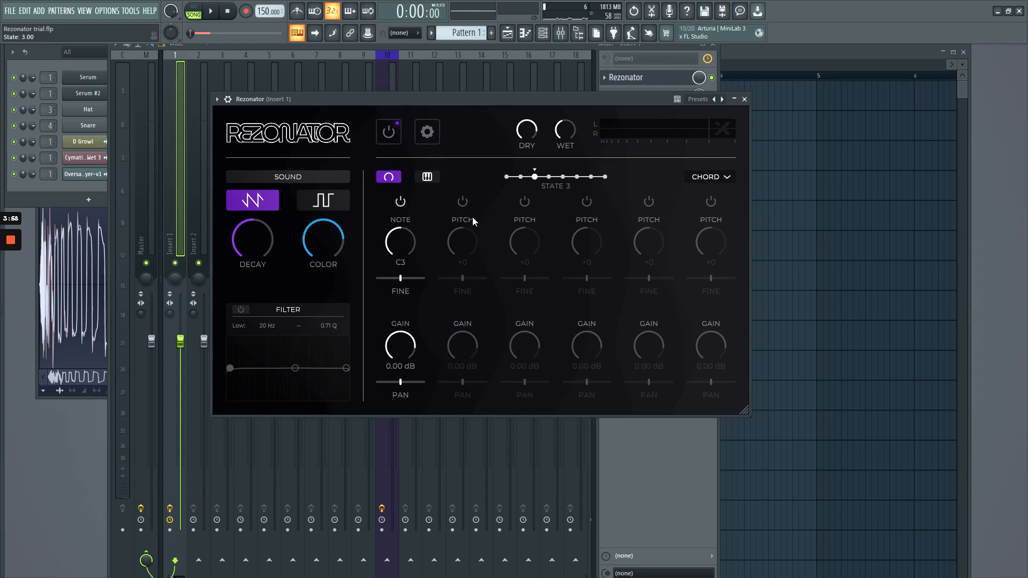
Set State 3's root note to A2 and try a second voice at pitch +3
drag(411, 236, 411, 247)
click(462, 201)
drag(463, 241, 462, 230)
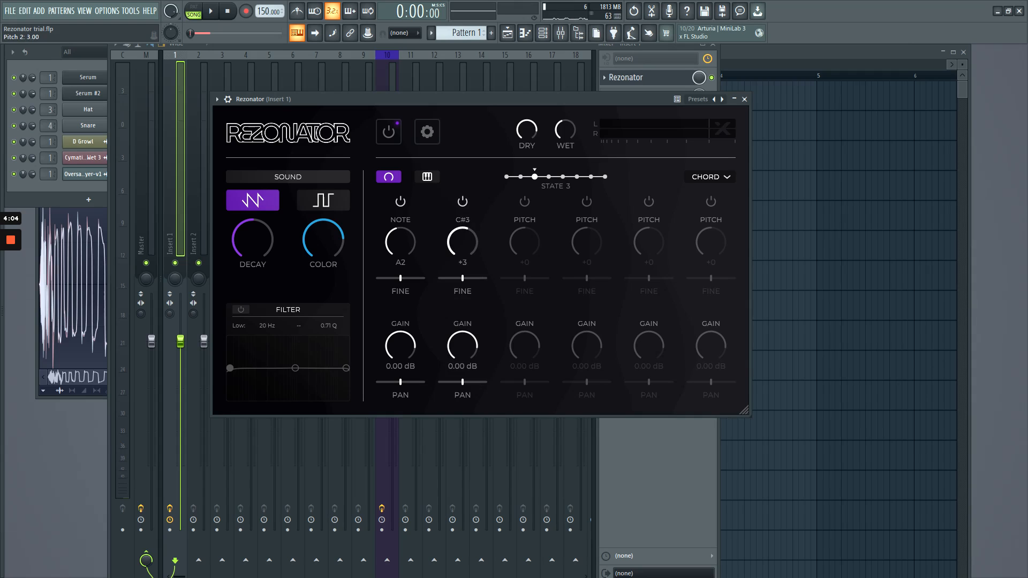
click(460, 203)
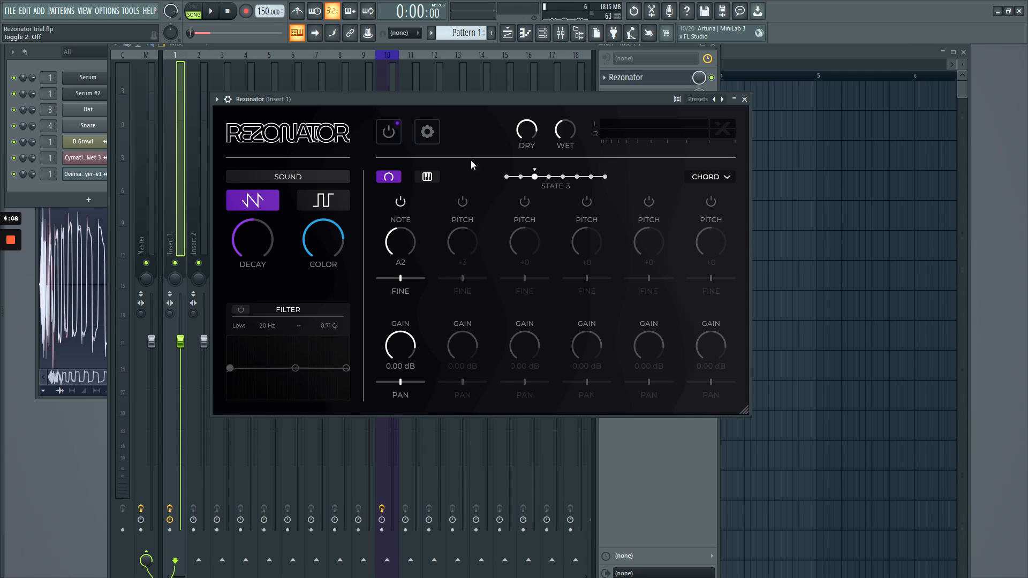
Return to State 2 and play the loop to hear its chord
click(522, 178)
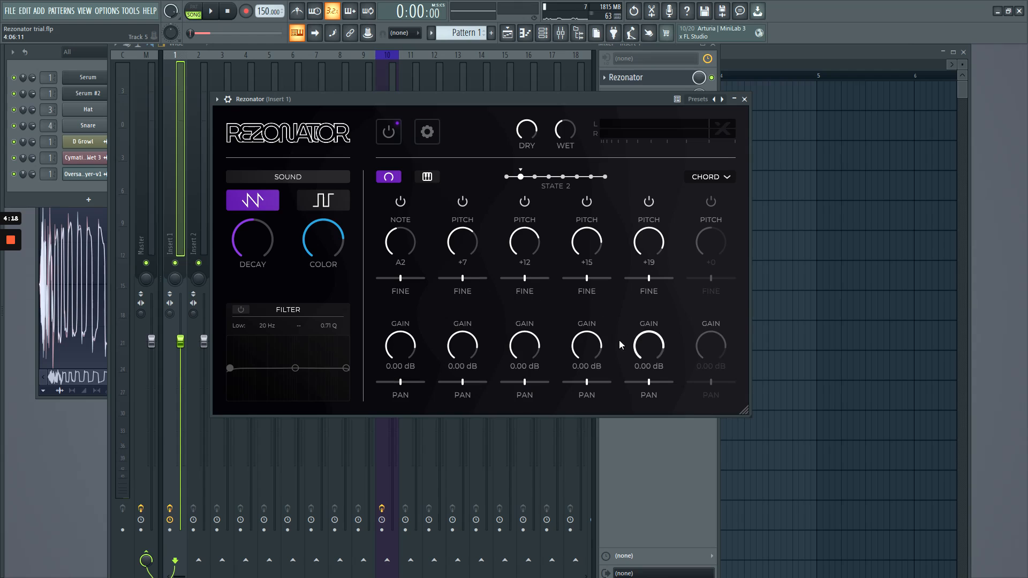
drag(456, 105, 462, 103)
key(space)
mouse_move(491, 342)
mouse_down()
mouse_move(490, 404)
mouse_move(491, 344)
mouse_up()
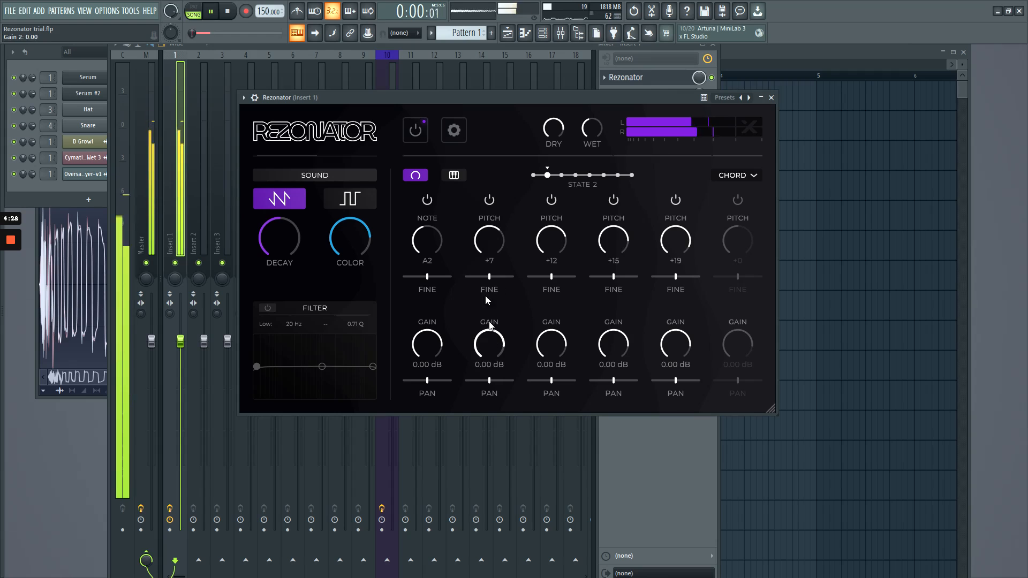
drag(476, 98, 483, 104)
key(space)
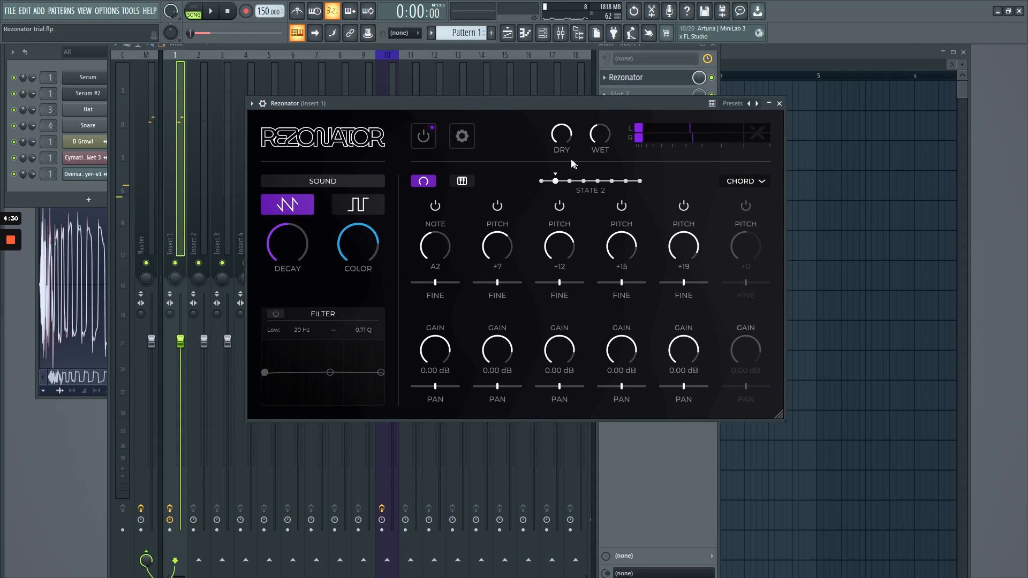
Turn the dry level fully down and play the loop to hear only the wet signal
drag(559, 103, 547, 70)
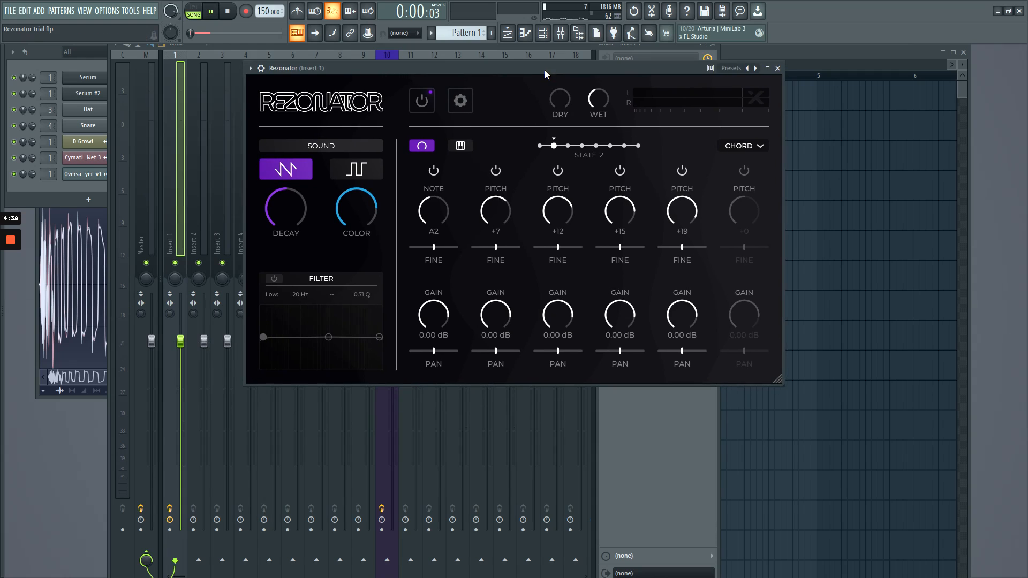
key(space)
drag(605, 99, 605, 86)
key(space)
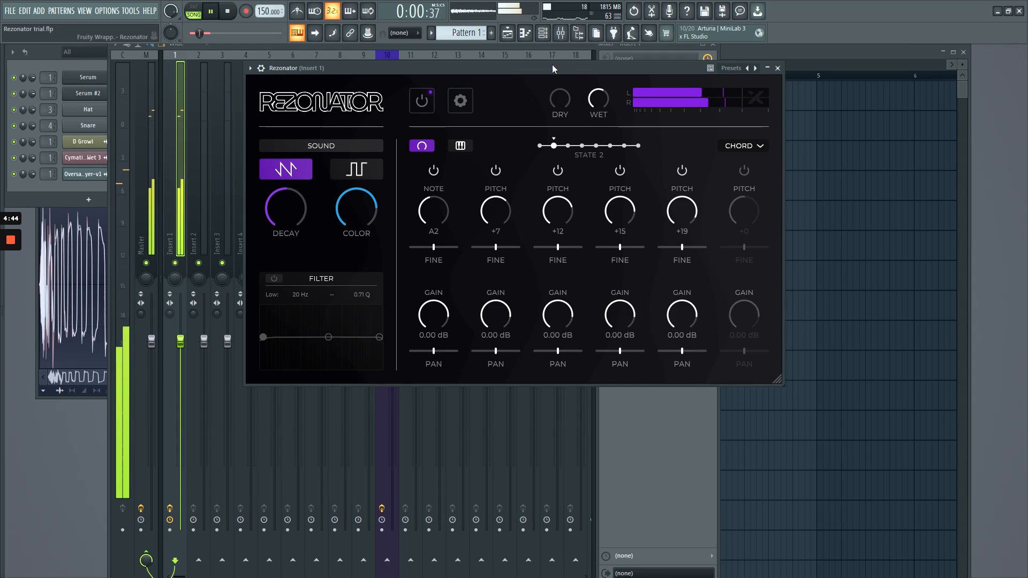
Bring Rezonator's dry level back up to about -0.5 dB
drag(550, 65, 558, 72)
drag(575, 125, 575, 118)
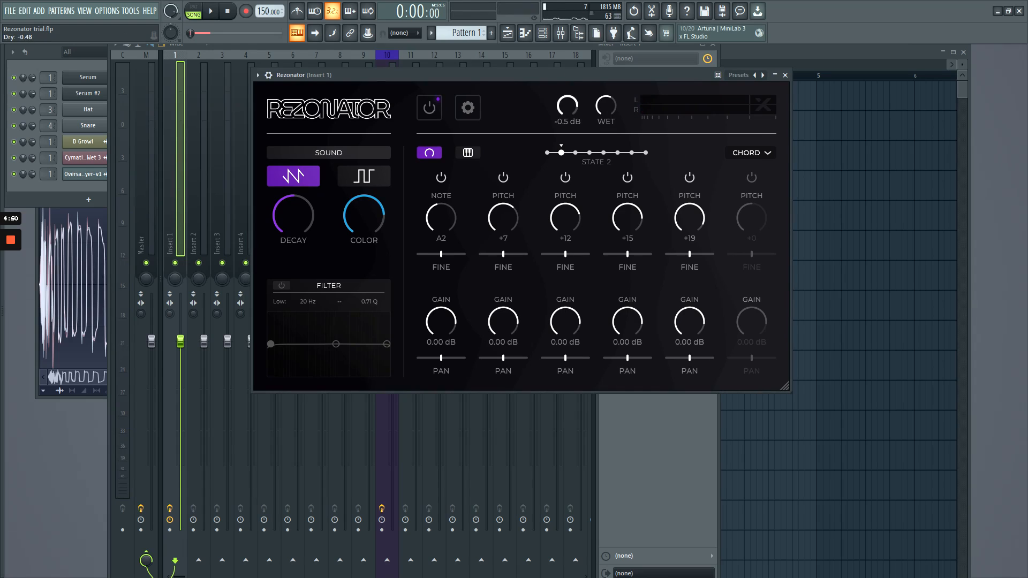
drag(568, 106, 577, 101)
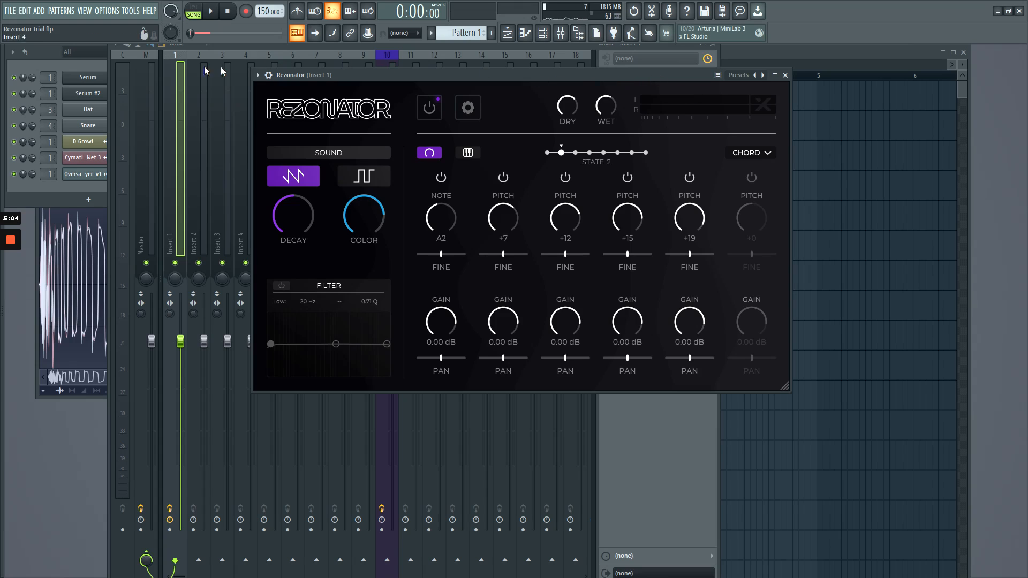
Play the loop with Rezonator bypassed for comparison and return to the plugin on Insert 1
drag(438, 74, 452, 95)
key(space)
key(space)
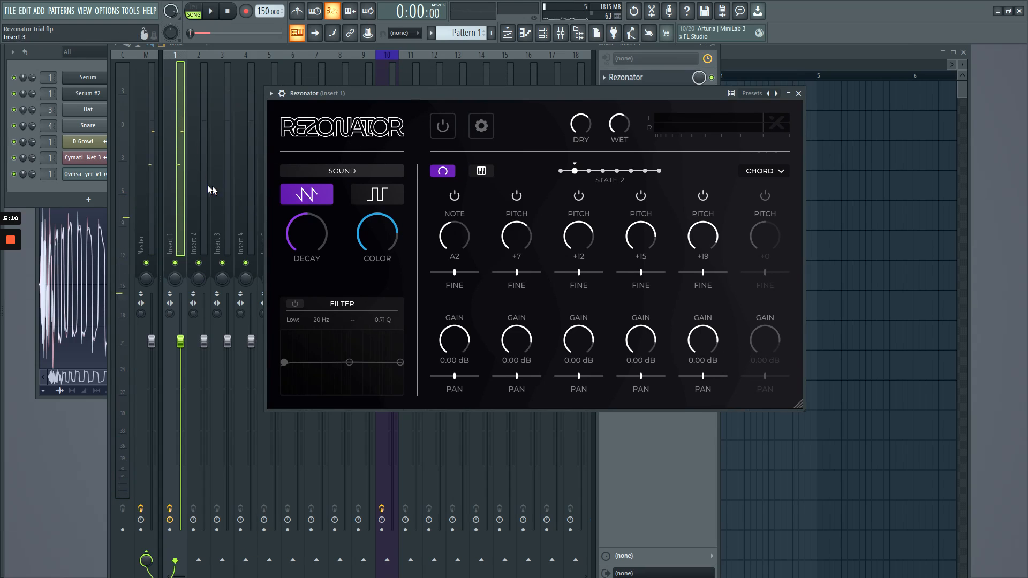
click(203, 160)
click(178, 223)
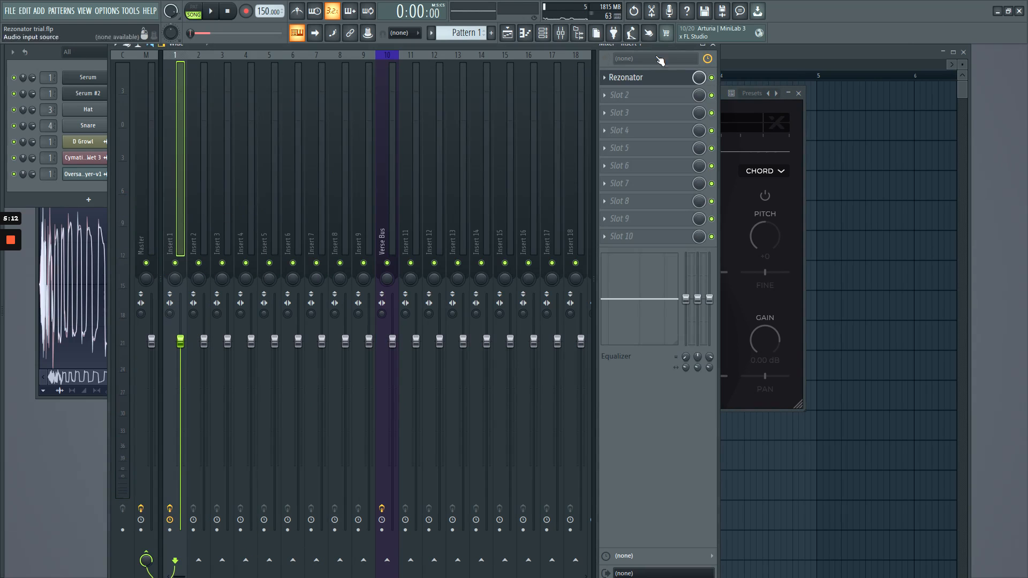
click(729, 106)
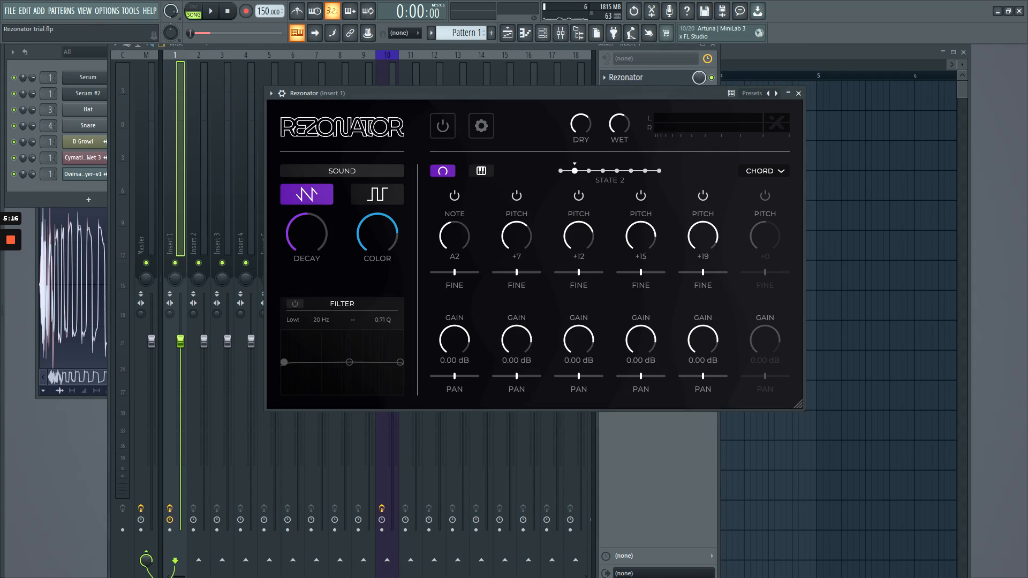
Turn on Rezonator's filter section and re-enable the plugin
mouse_move(579, 129)
click(295, 303)
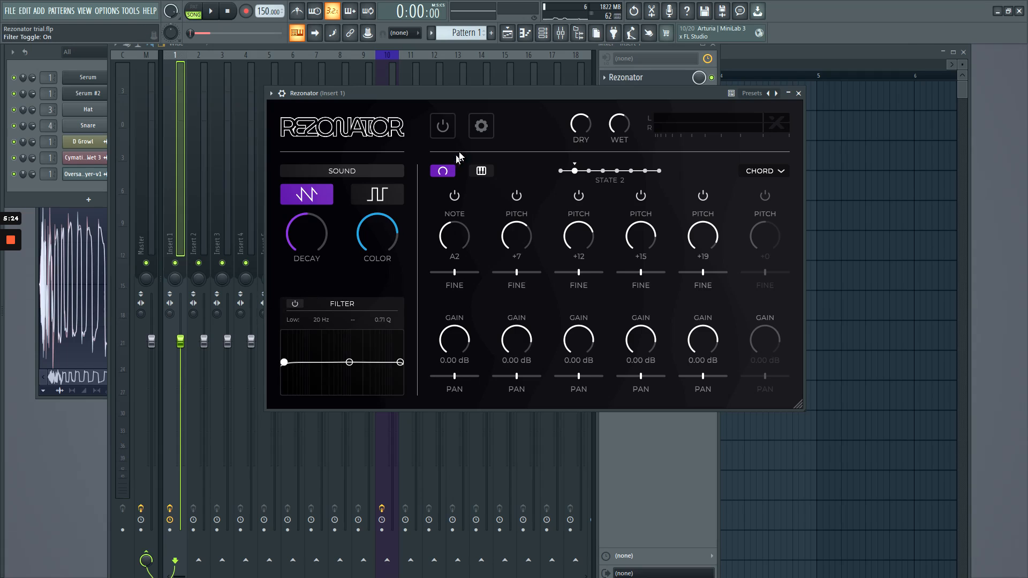
drag(479, 92, 486, 119)
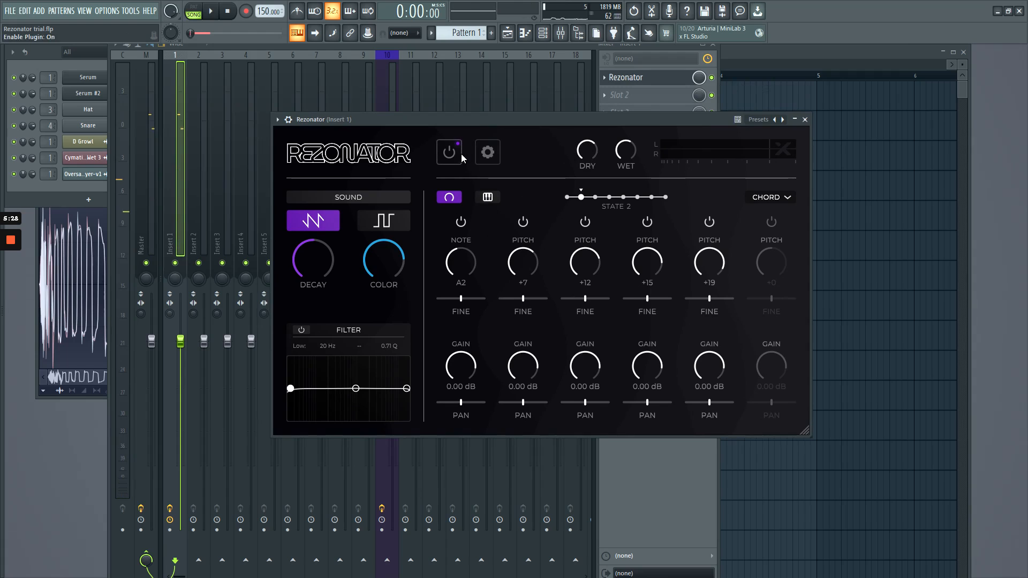
drag(401, 121, 358, 100)
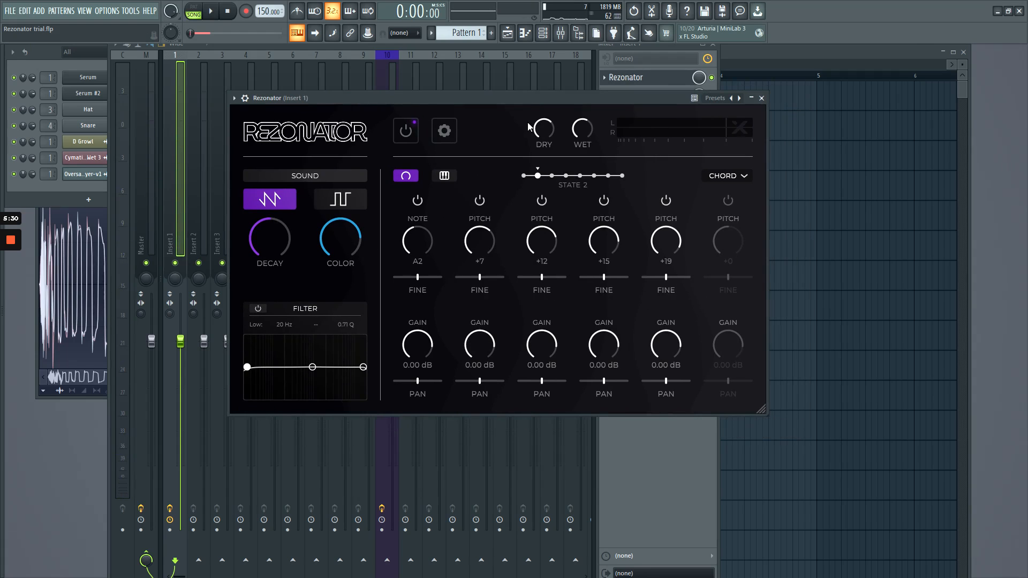
Remove the dry signal and play the loop to audition the wet resonance with the filter on
key(space)
drag(543, 129, 543, 177)
key(space)
drag(486, 99, 491, 103)
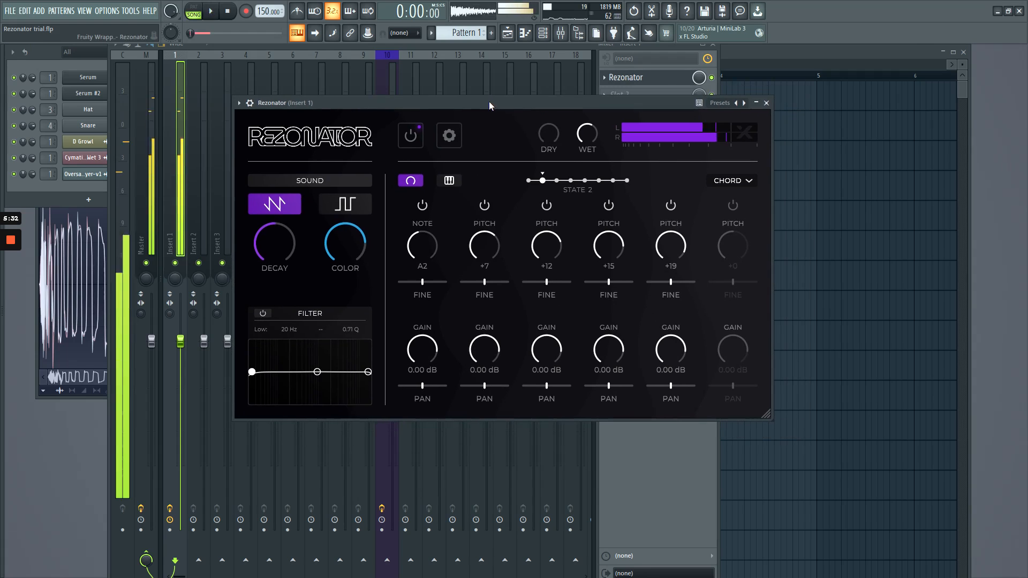
mouse_move(542, 138)
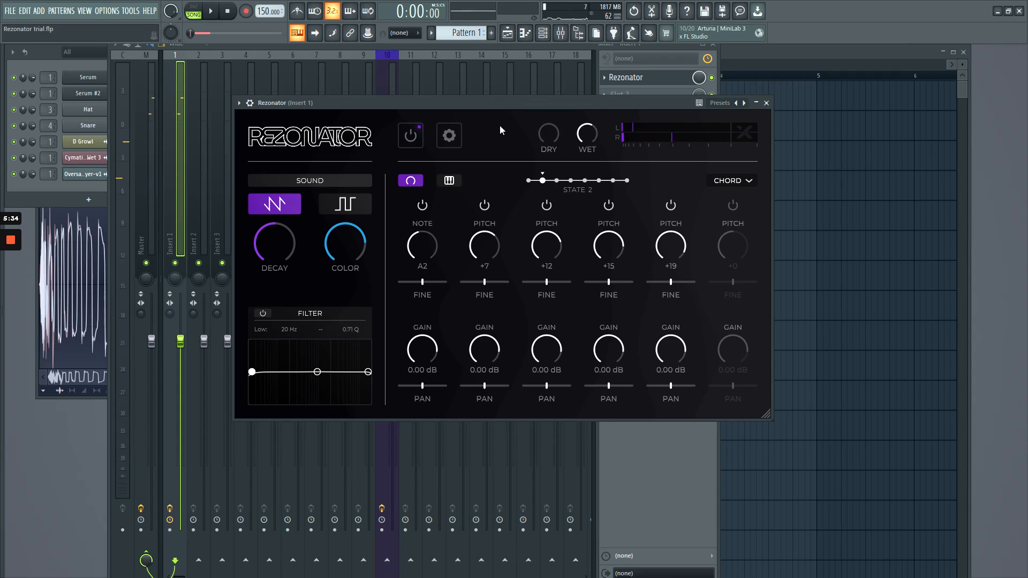
drag(520, 100, 463, 78)
key(space)
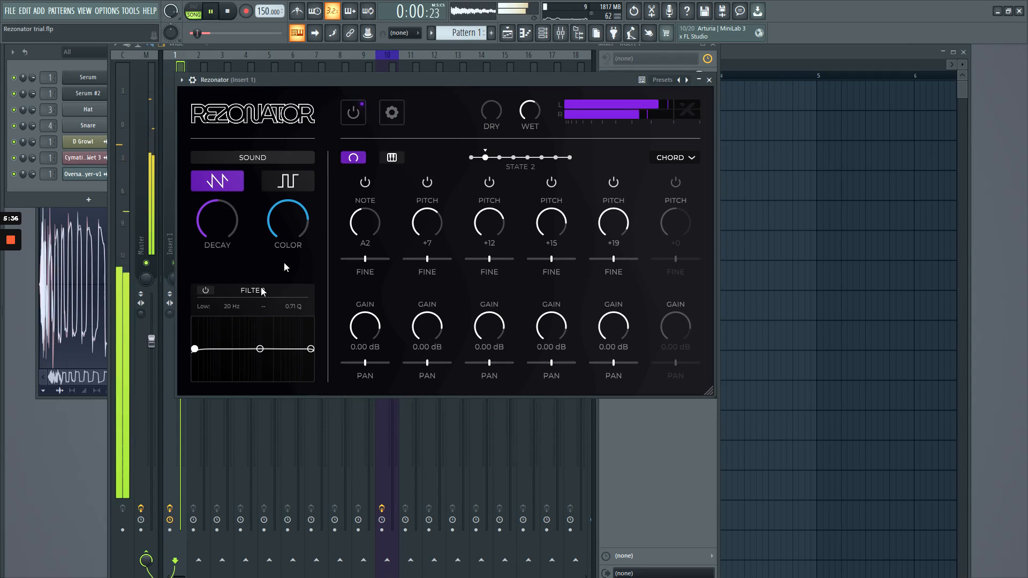
Set the filter's highpass to 5.25 kHz with a Q of 0.30 and switch the mix from wet to dry during playback
drag(194, 348, 288, 381)
drag(391, 81, 353, 97)
key(space)
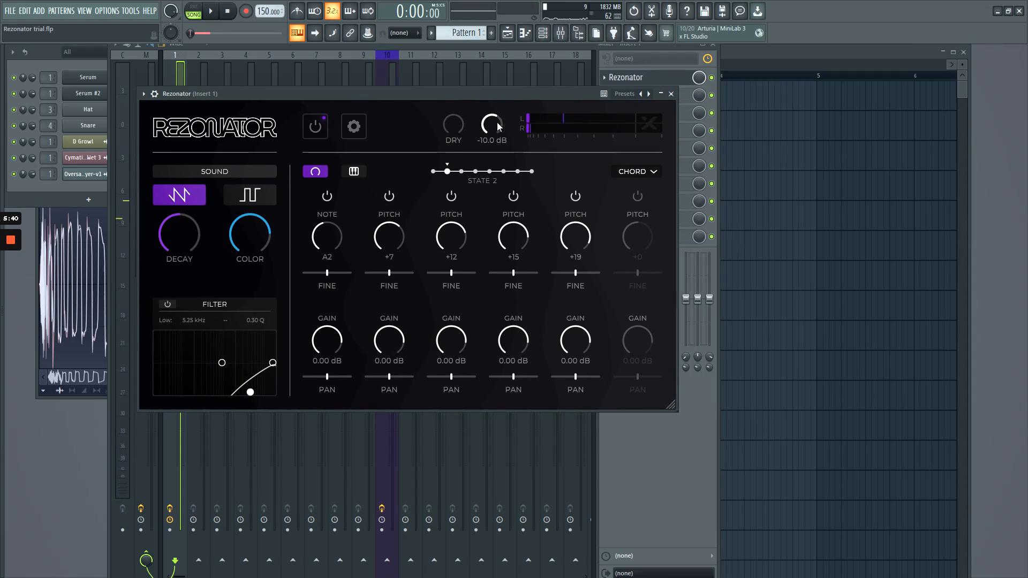
drag(453, 124, 456, 91)
key(space)
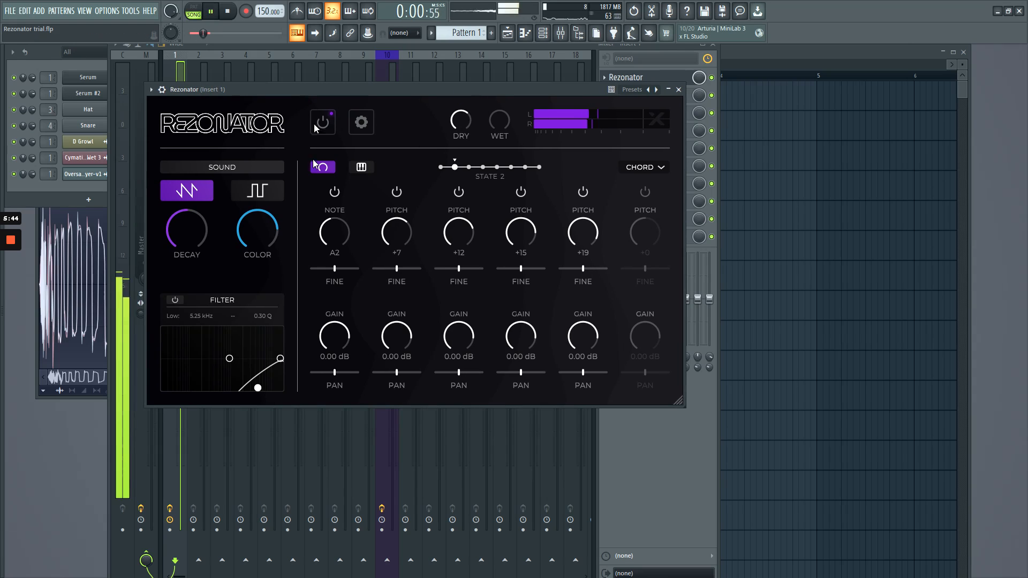
Lower the filter's highpass to 1.10 kHz and raise its Q to 1.80
drag(257, 387, 218, 388)
drag(310, 89, 339, 89)
key(space)
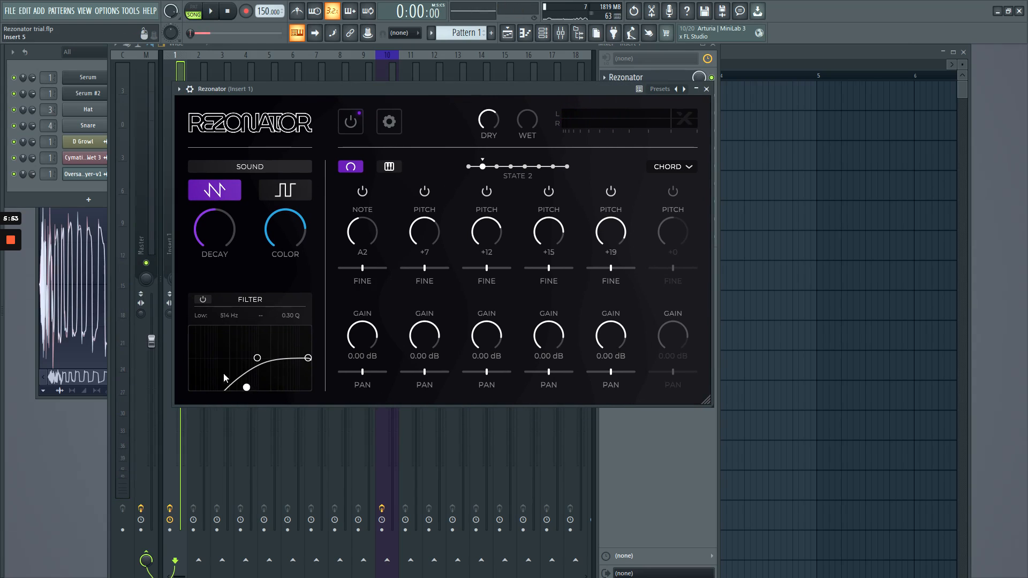
drag(246, 387, 251, 366)
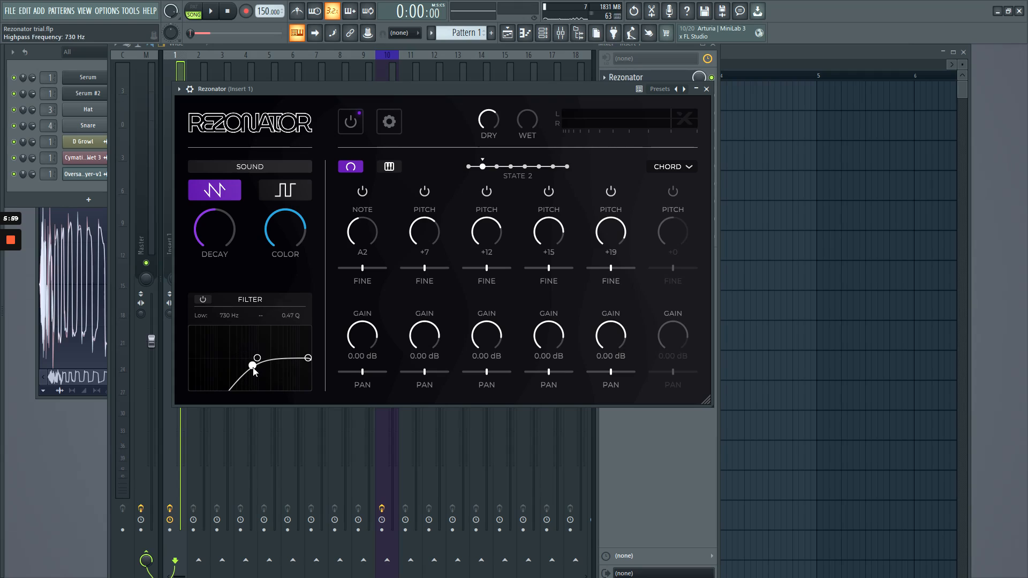
drag(254, 369, 260, 346)
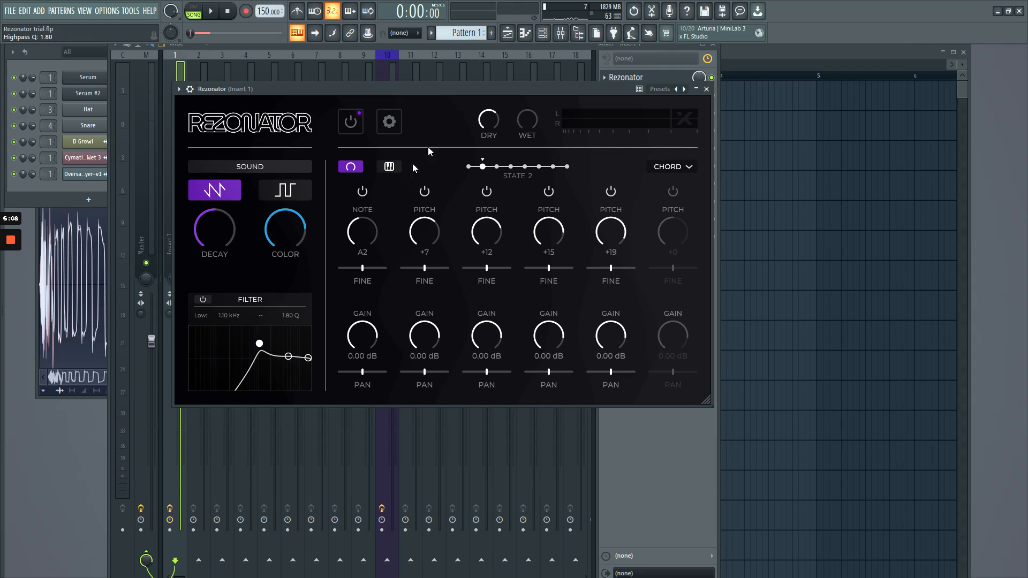
Play the loop while rebalancing the mix, lowering the dry level and raising the wet level to about -9.3 dB
drag(432, 81, 432, 93)
drag(477, 130, 476, 150)
drag(460, 98, 477, 99)
key(space)
drag(531, 131, 478, 136)
key(space)
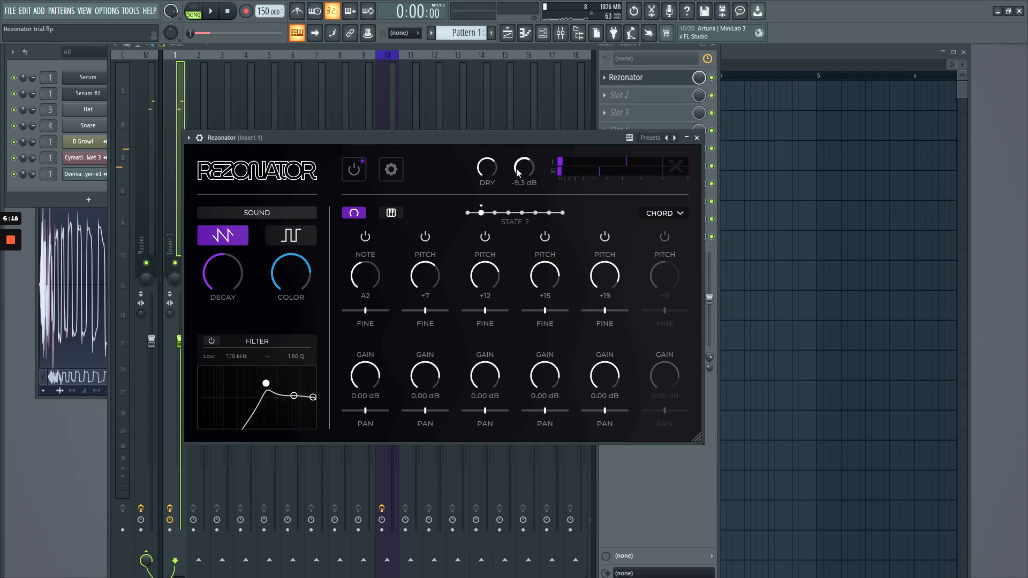
Play the loop while setting the dry level to about -5.6 dB and fine-tuning the wet level
drag(492, 138, 503, 108)
key(space)
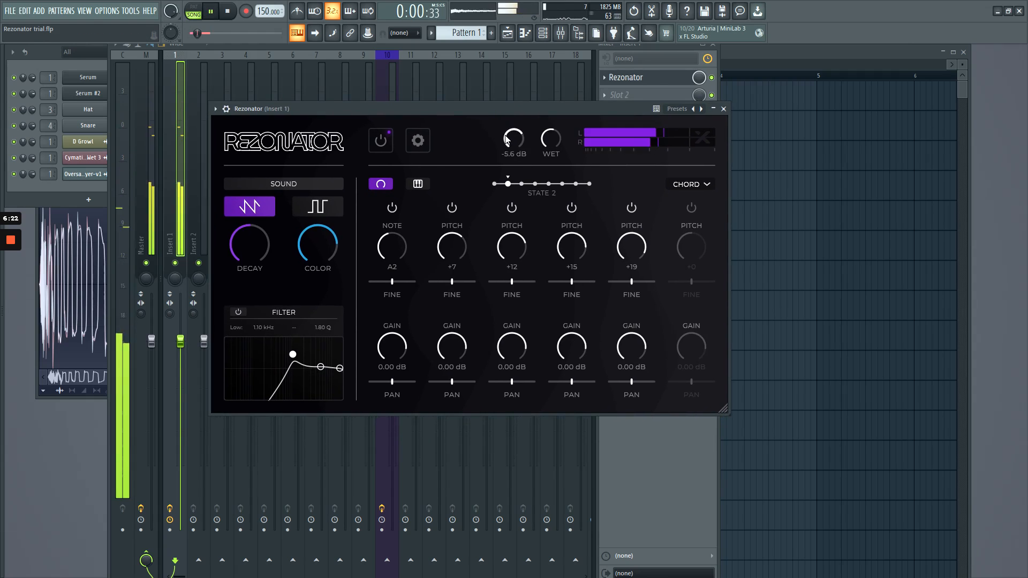
drag(550, 139, 551, 143)
key(space)
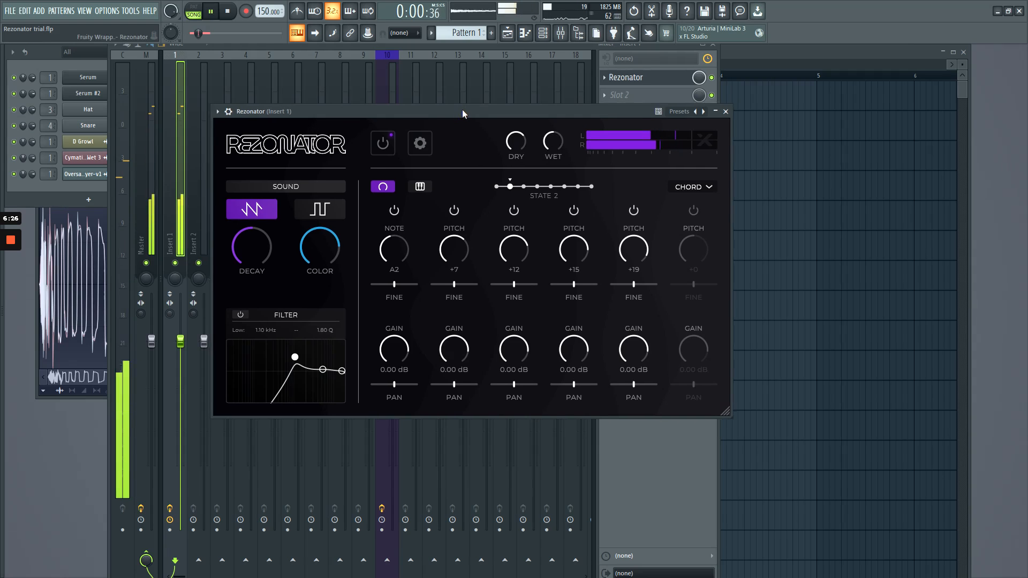
Switch the resonance type to square and set the color to about 72.5 while the loop plays
drag(461, 108, 446, 87)
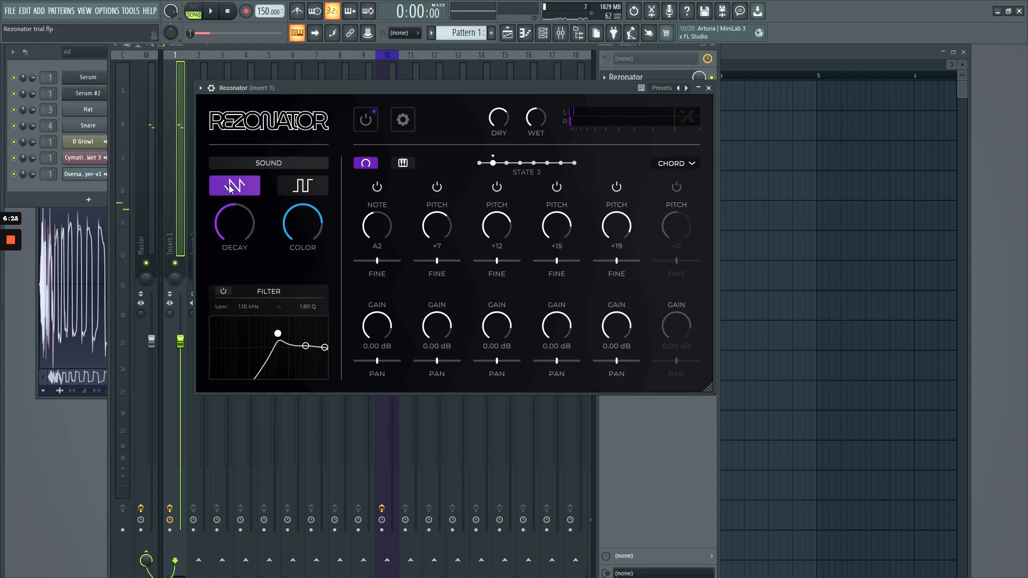
click(299, 186)
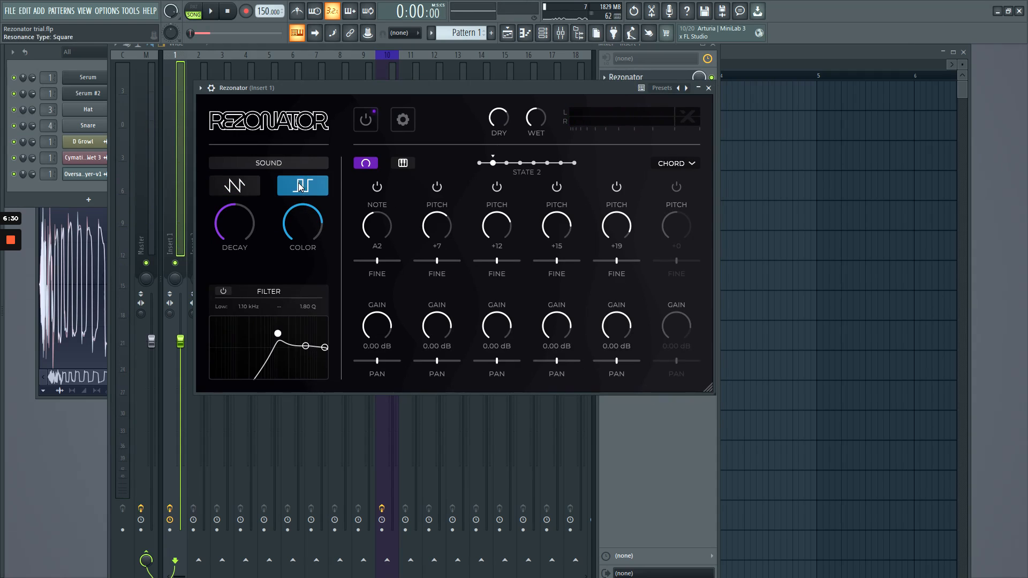
drag(314, 88, 316, 97)
key(space)
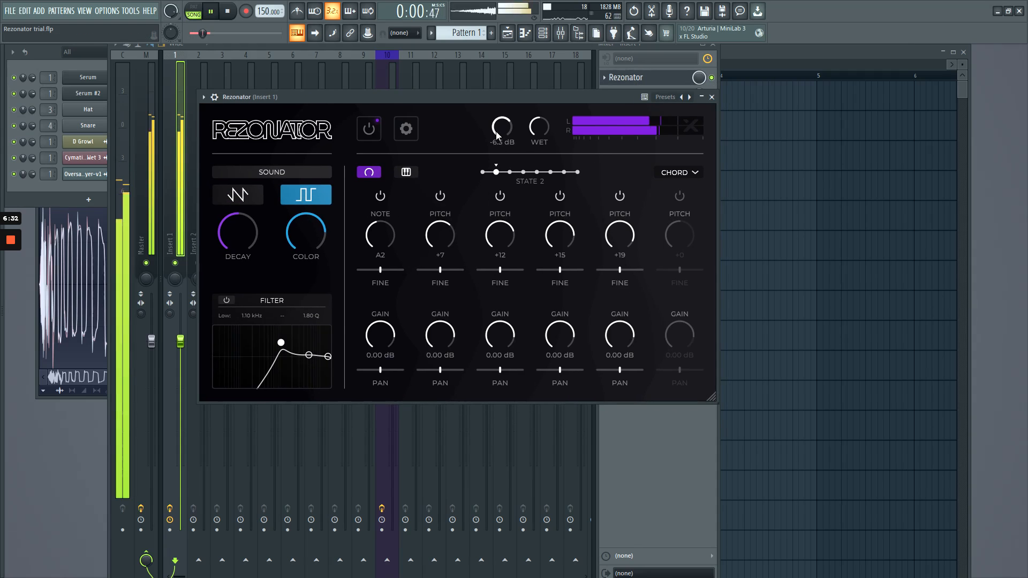
mouse_move(310, 234)
mouse_down()
mouse_move(310, 222)
mouse_move(310, 254)
mouse_up()
drag(363, 99, 339, 101)
key(space)
mouse_move(286, 243)
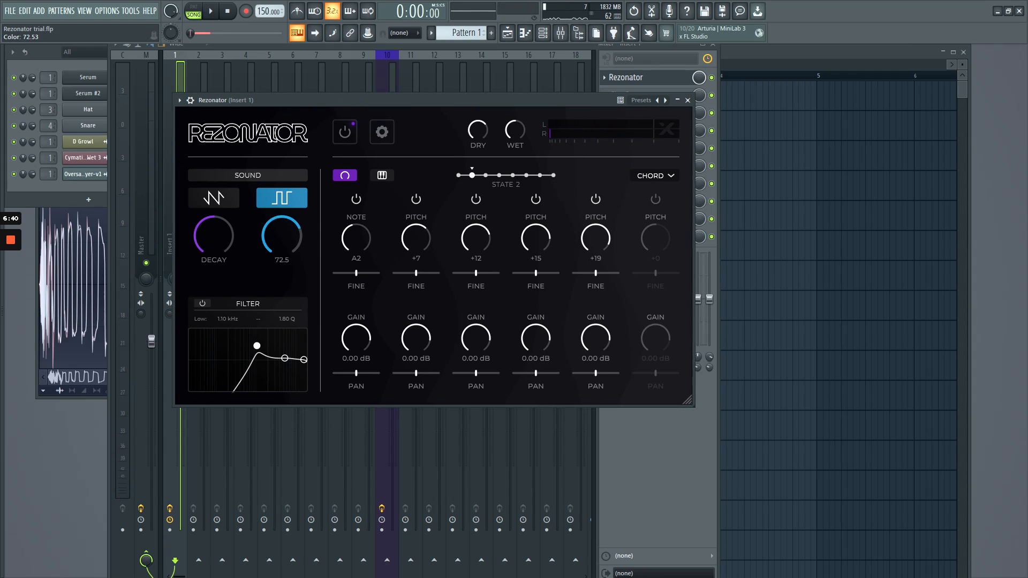
View Rezonator's credits and version information and close it again
click(298, 134)
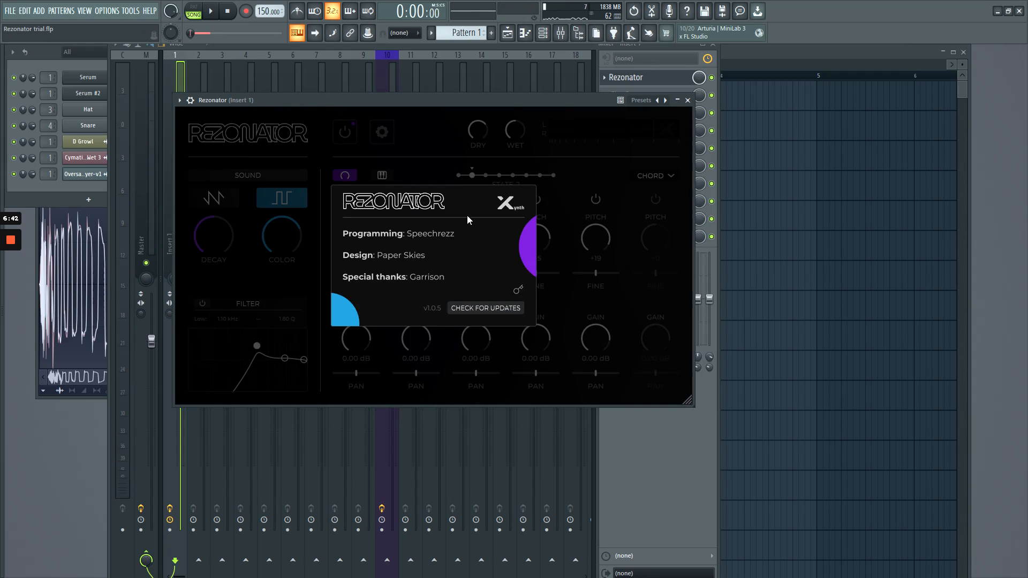
click(478, 147)
drag(395, 102, 438, 98)
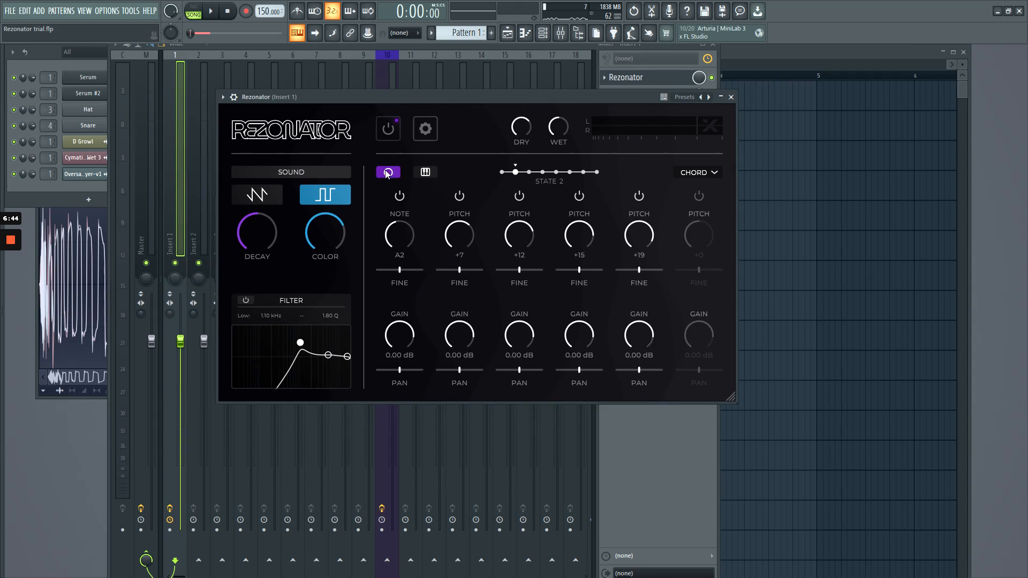
Play the loop while lowering the filter's highpass to 198 Hz with a Q of 1.13
drag(343, 101, 355, 108)
key(space)
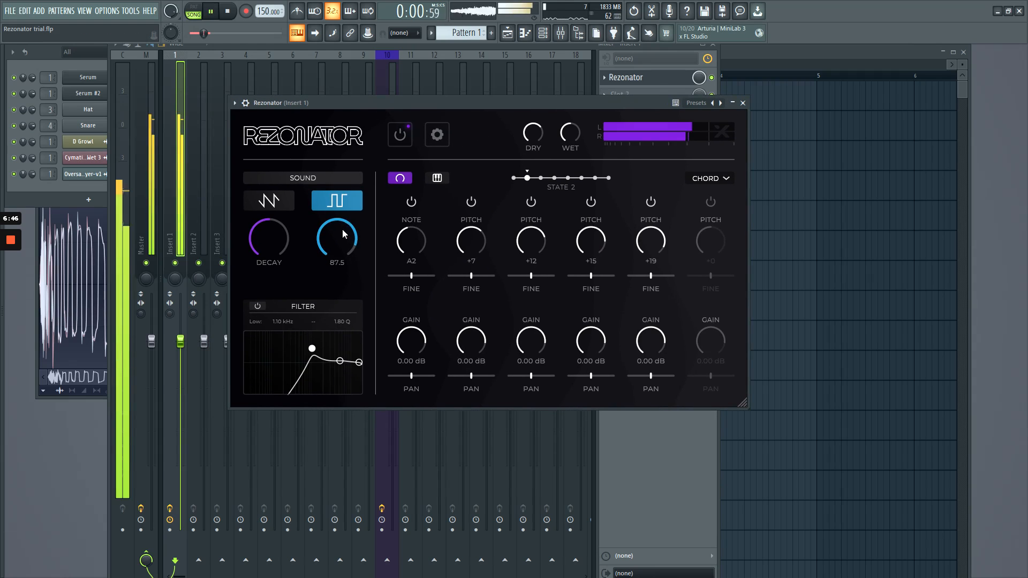
drag(312, 348, 285, 357)
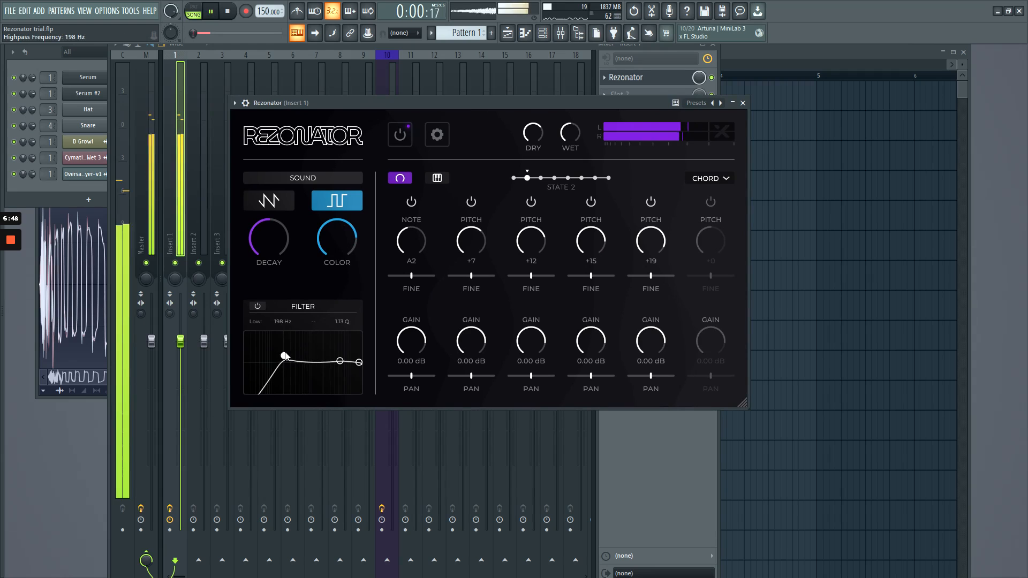
drag(320, 98, 326, 100)
key(space)
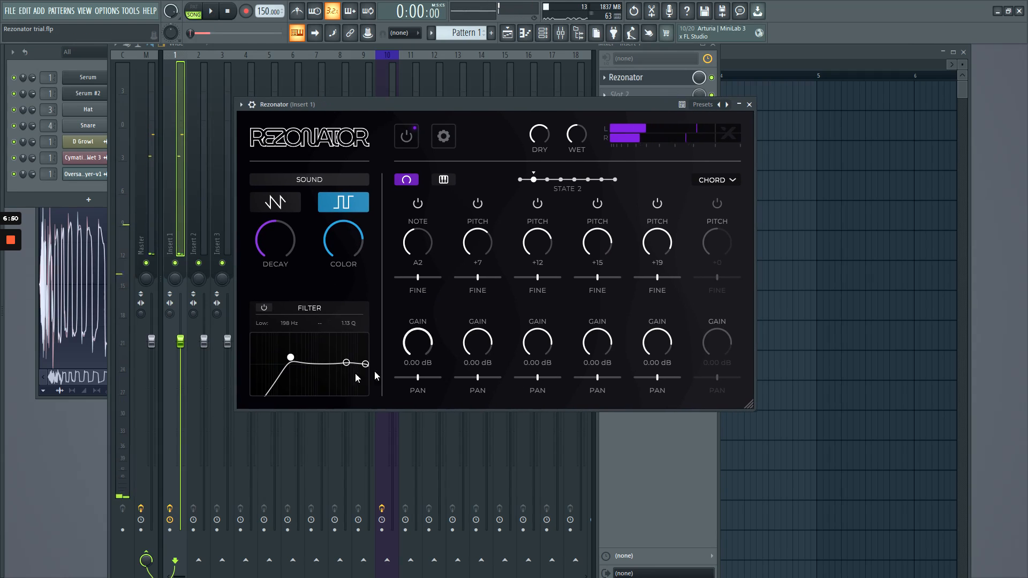
Lower Rezonator's decay to about 35.1 and readjust it, playing the loop between changes to hear the effect
key(space)
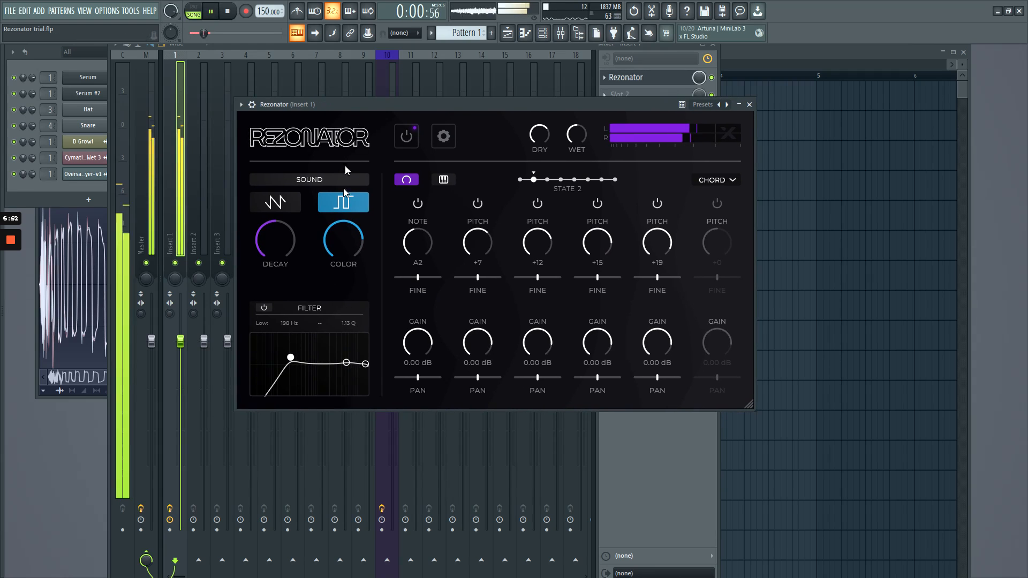
key(space)
drag(286, 241, 287, 248)
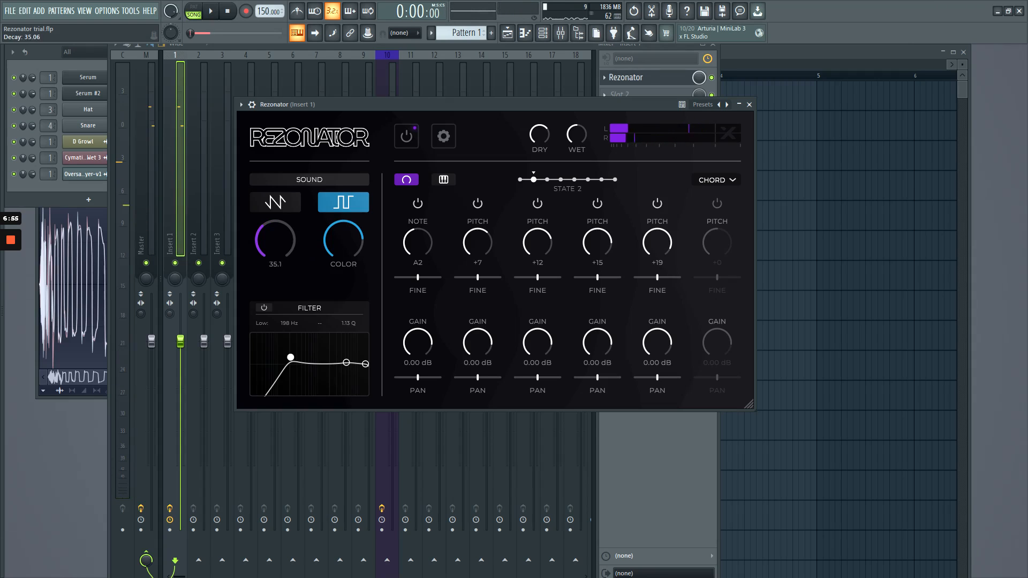
drag(327, 98, 336, 106)
key(space)
mouse_move(287, 238)
mouse_down()
mouse_move(286, 273)
mouse_move(287, 187)
mouse_move(286, 235)
mouse_move(294, 223)
mouse_move(295, 235)
mouse_up()
key(space)
Show Rezonator's settings page and enable the reverb at its default values
drag(396, 104, 348, 100)
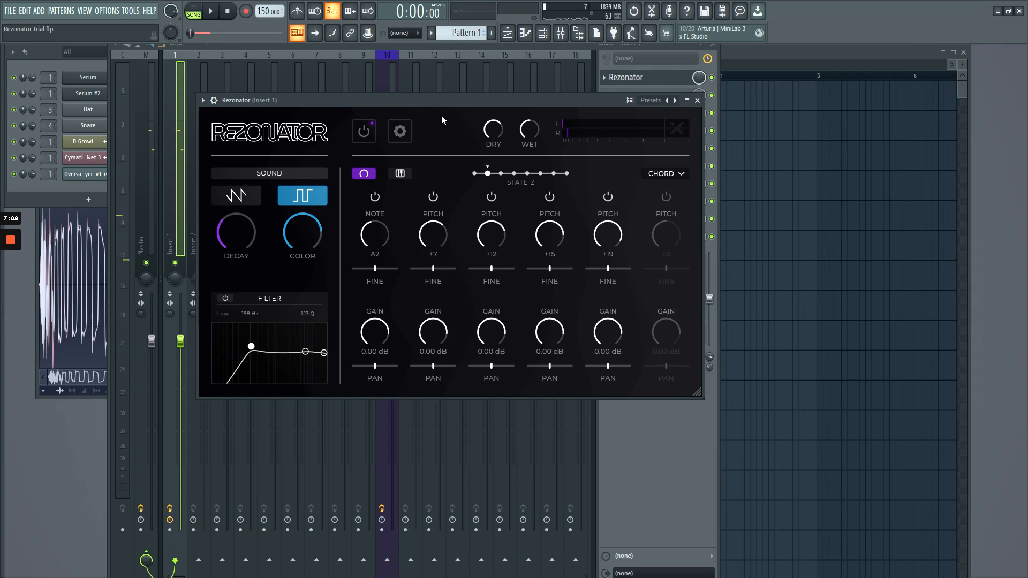
click(401, 131)
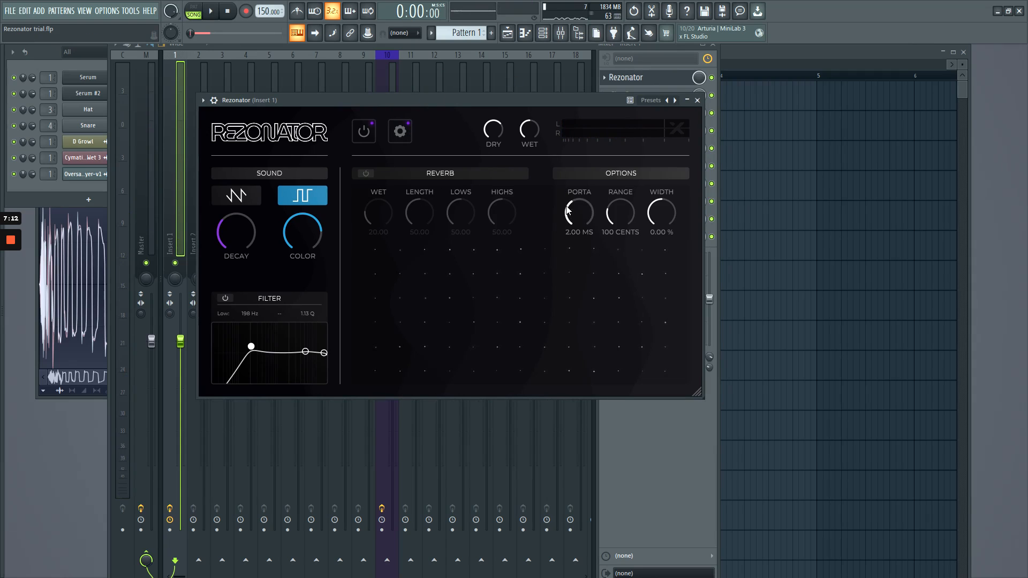
click(365, 173)
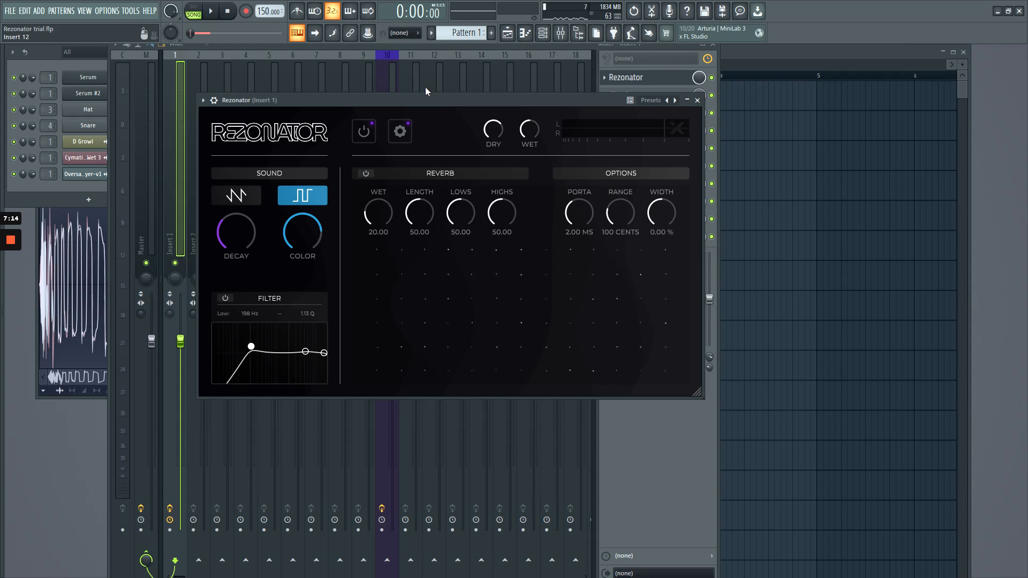
drag(423, 101, 439, 103)
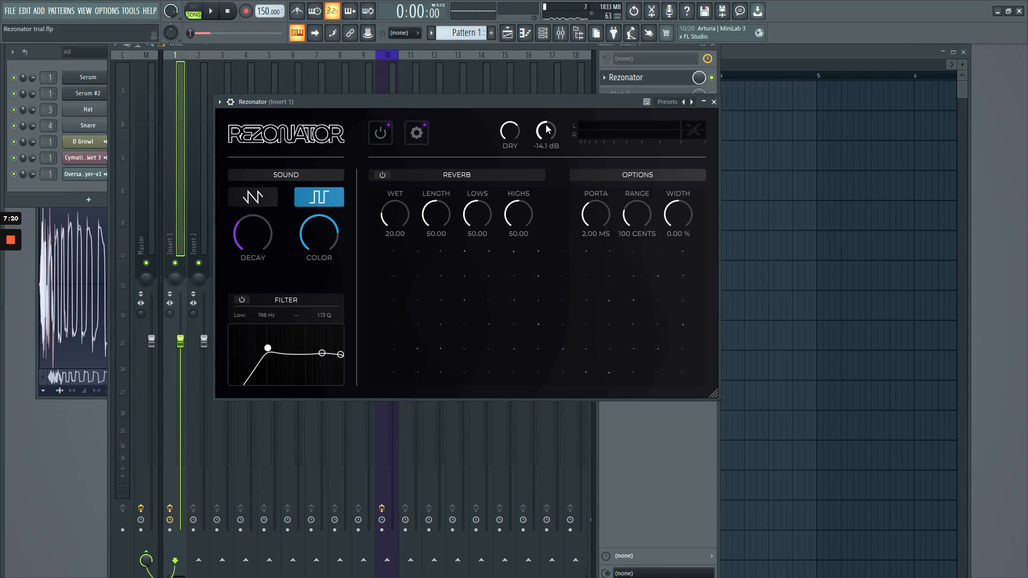
drag(534, 102, 559, 97)
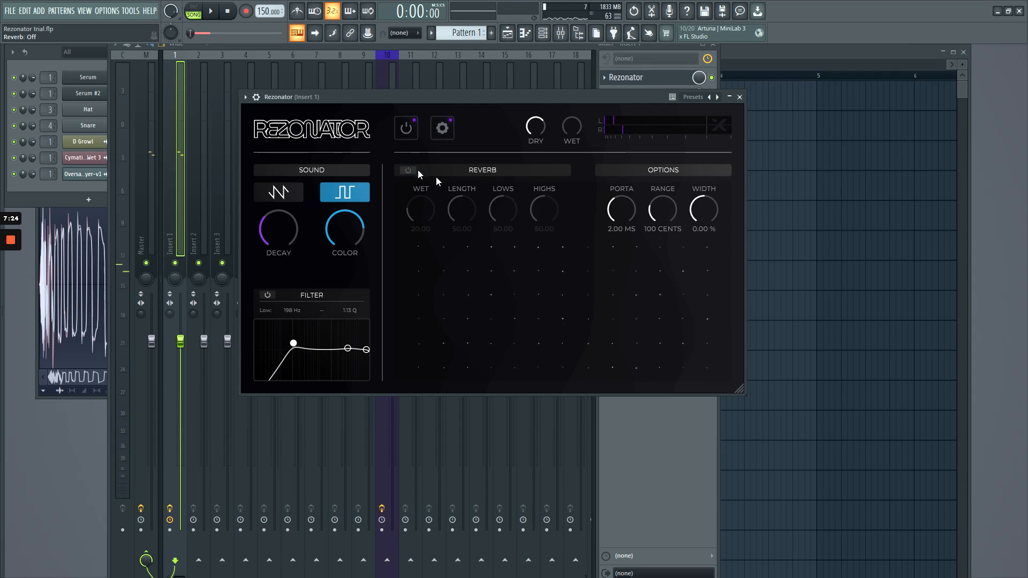
drag(548, 101, 582, 122)
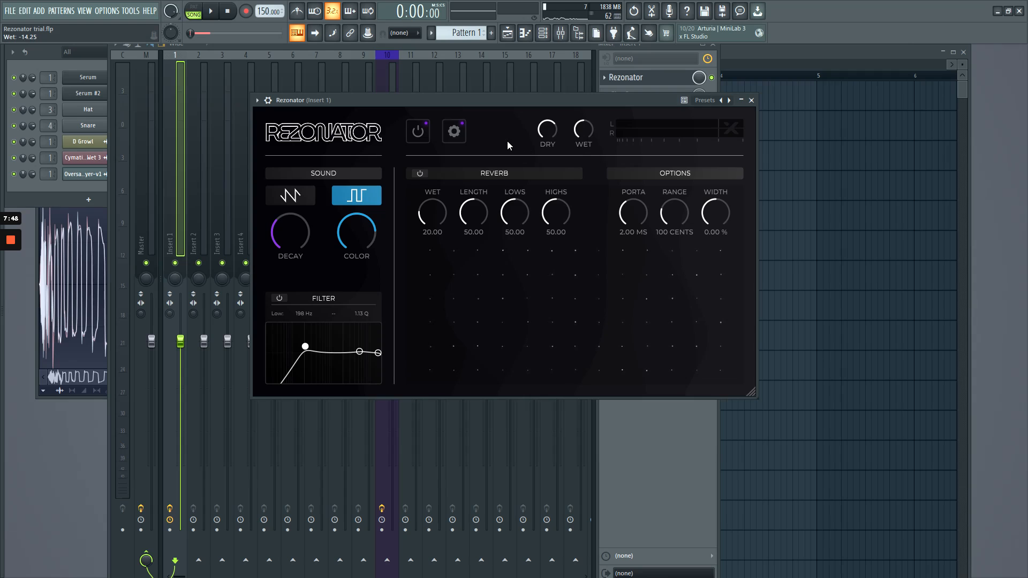
drag(562, 100, 536, 81)
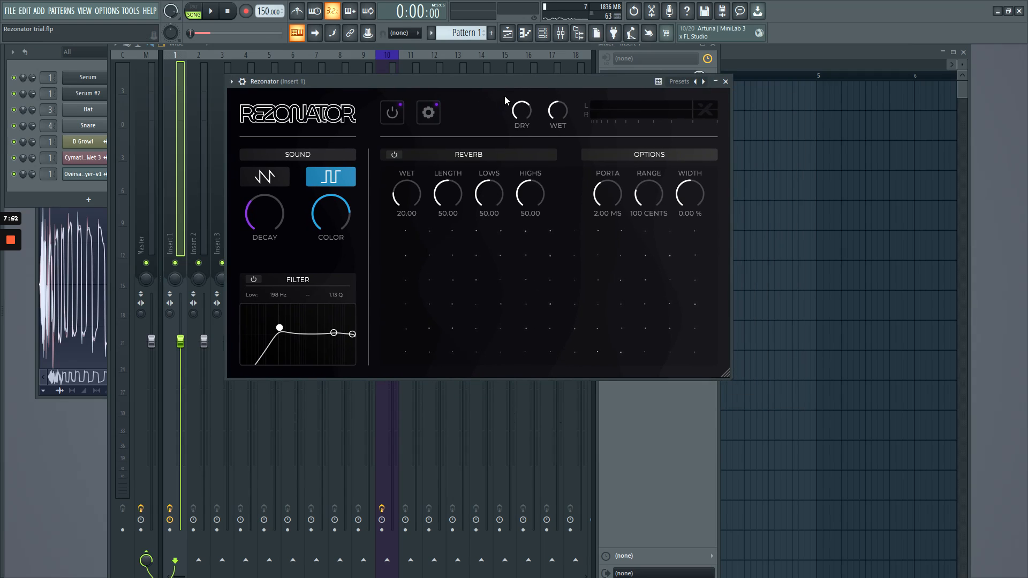
Play the loop with the reverb on while raising the reverb's wet amount
key(space)
drag(528, 79, 532, 79)
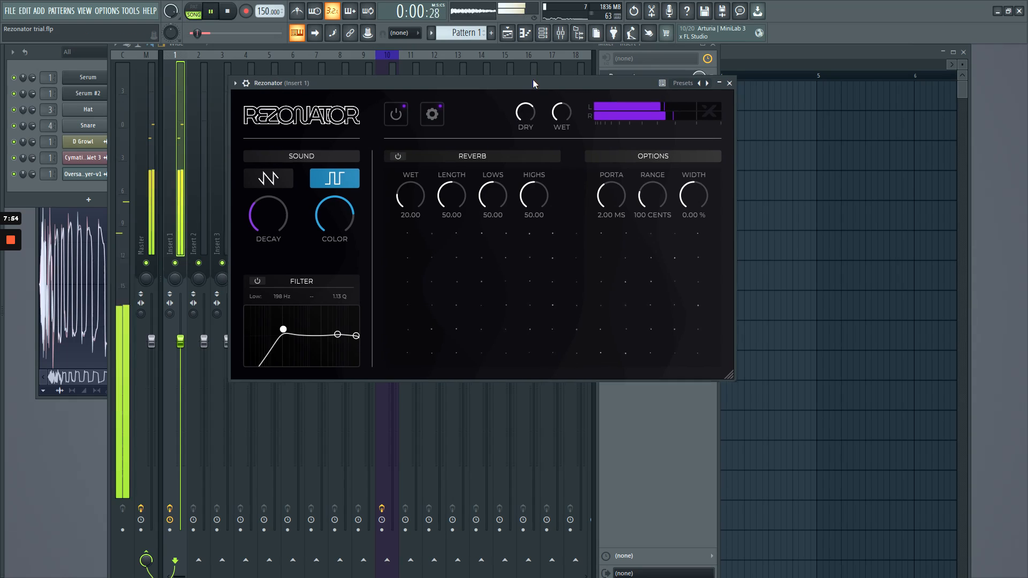
drag(410, 195, 410, 102)
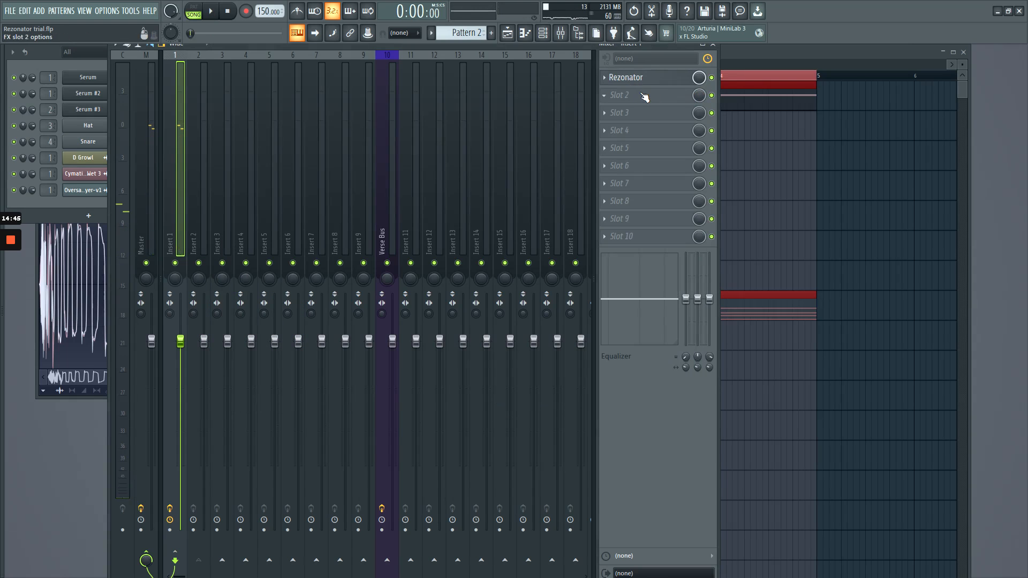
Bypass Rezonator on Insert 1 and load kHs Resonator into effect slot 3
click(606, 80)
click(629, 77)
click(651, 81)
click(654, 83)
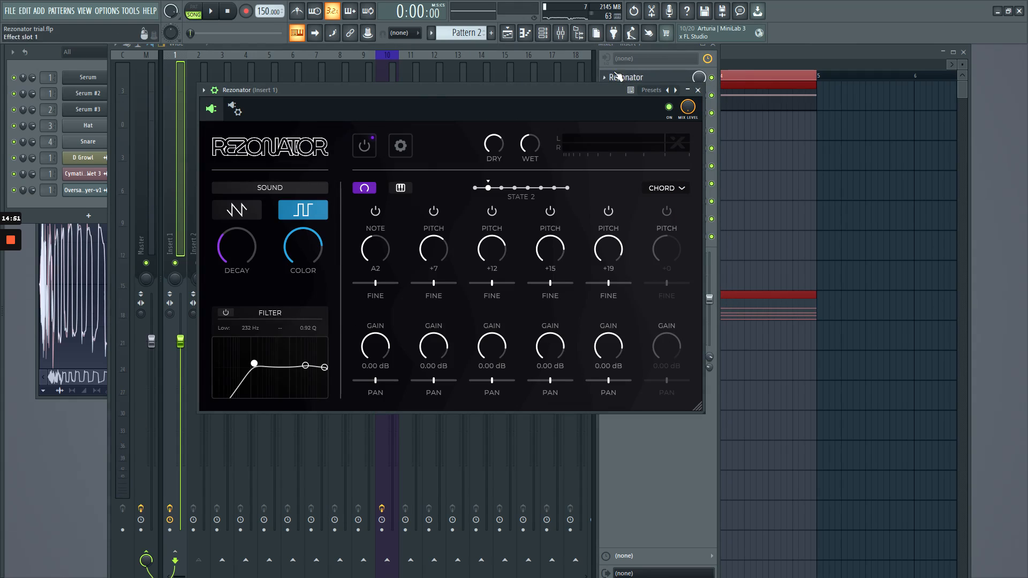
click(698, 90)
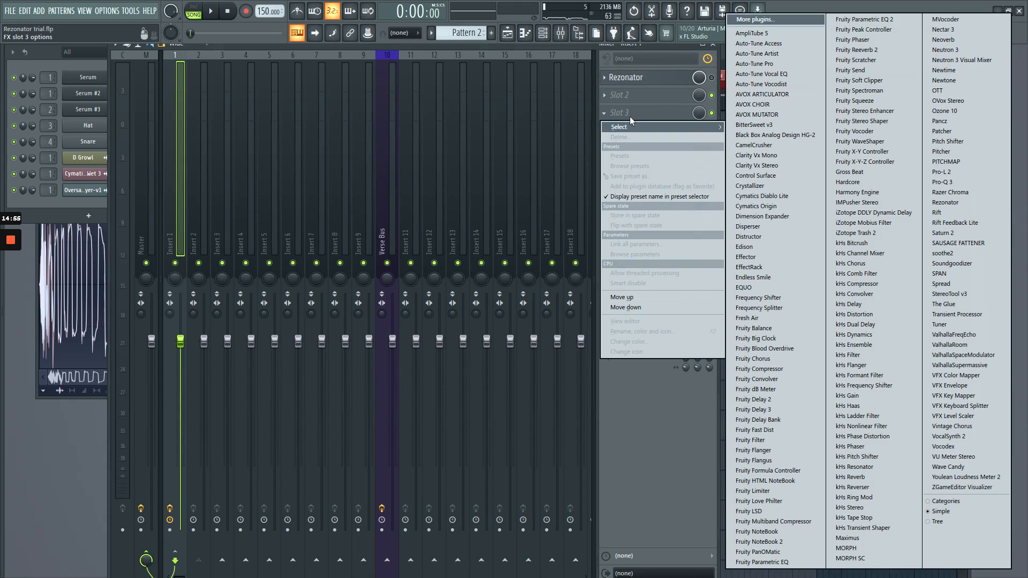
click(872, 467)
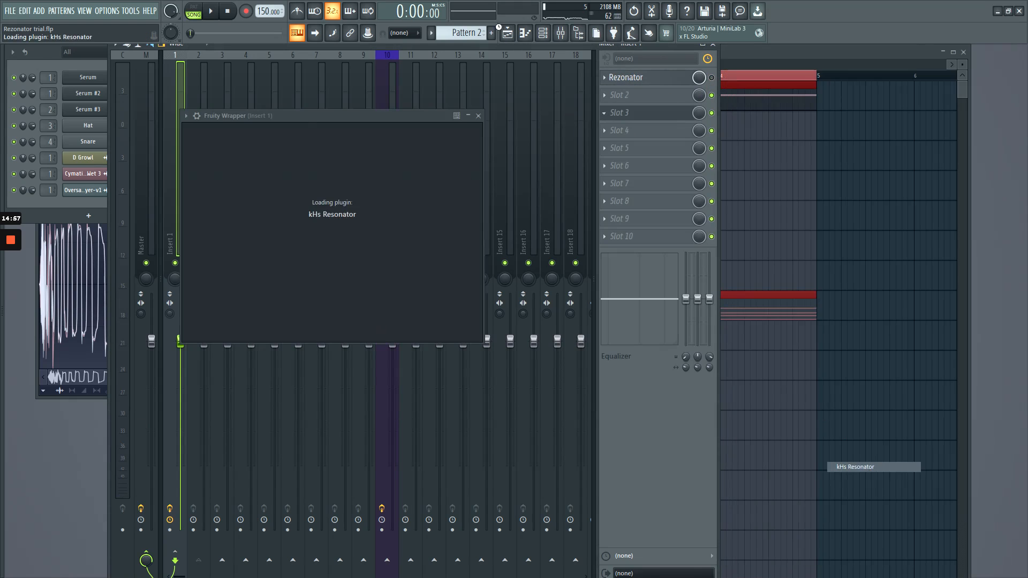
drag(214, 116, 411, 127)
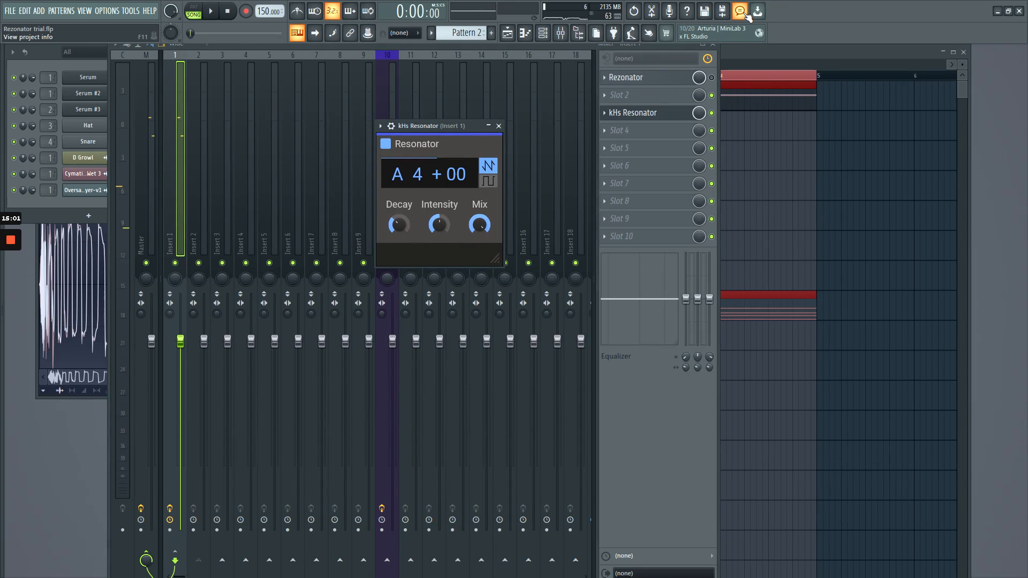
Display Rezonator and kHs Resonator side by side to compare their controls
click(625, 77)
drag(506, 88, 799, 94)
click(511, 93)
drag(567, 94, 614, 159)
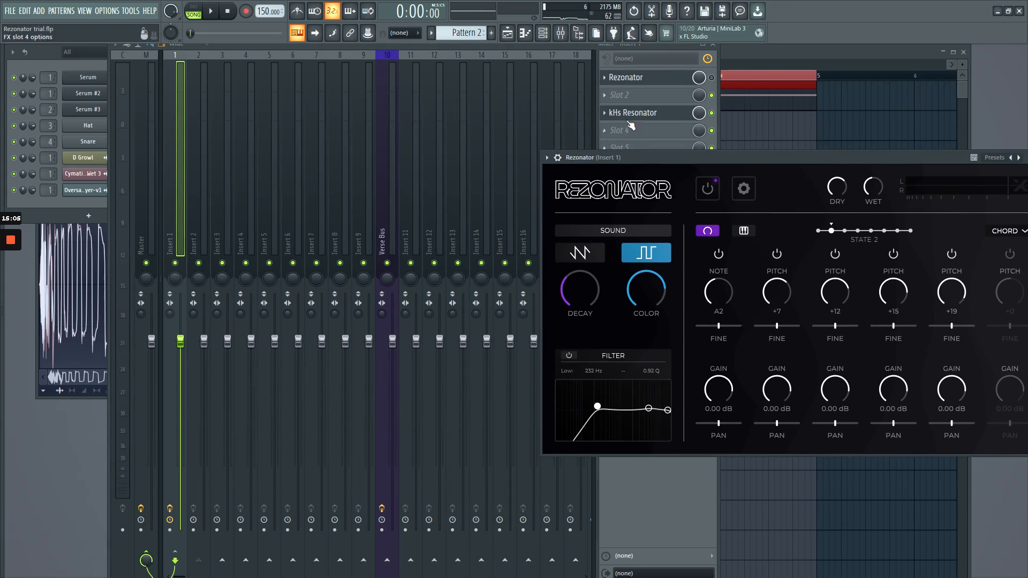
click(630, 113)
drag(748, 157, 750, 111)
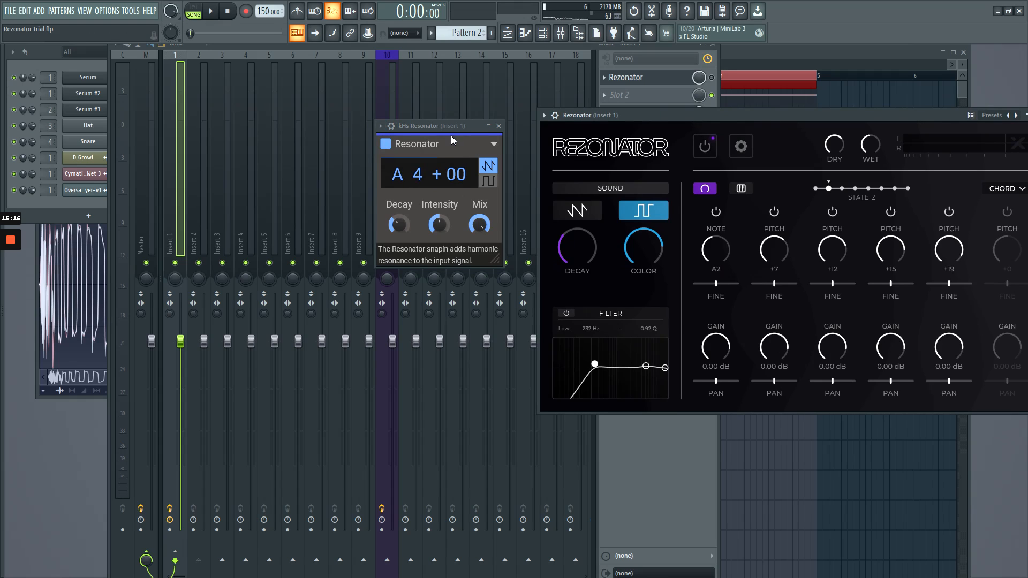
drag(443, 126, 366, 136)
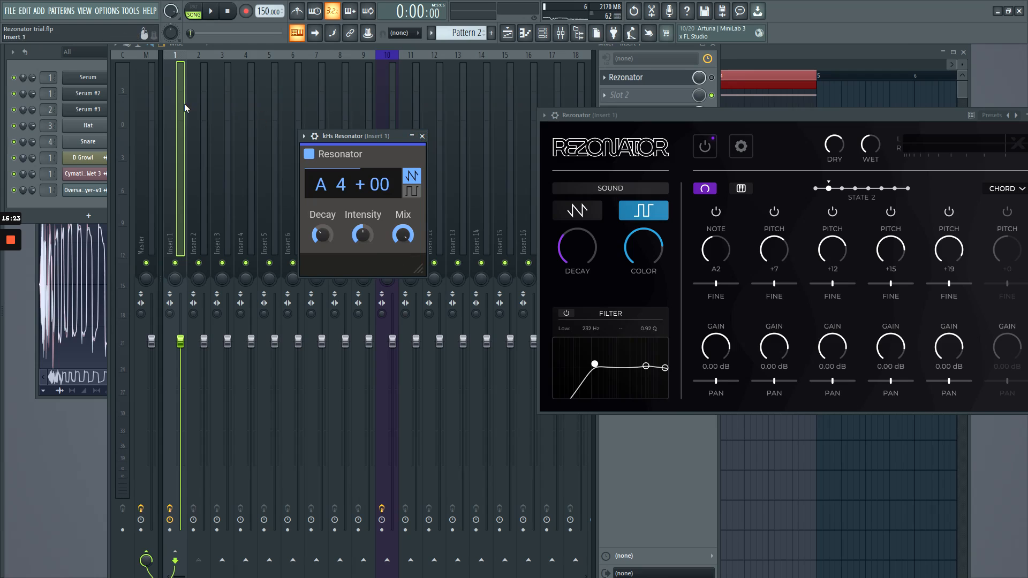
Reopen kHs Resonator from Insert 1, set its pitch to C5 and bring Rezonator back into view beside it
click(172, 164)
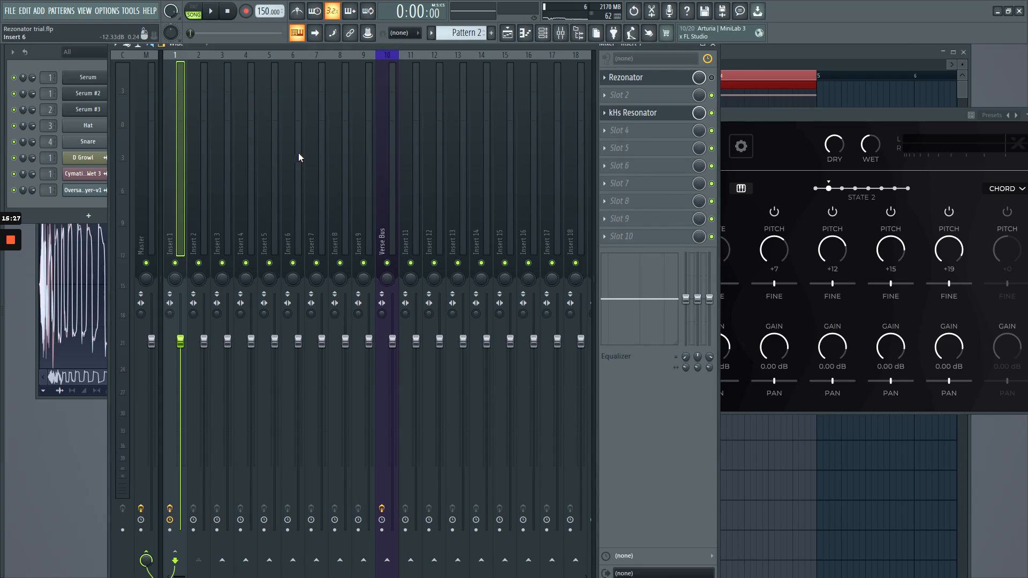
drag(749, 116, 746, 118)
click(645, 106)
click(633, 112)
click(354, 143)
drag(353, 144, 330, 148)
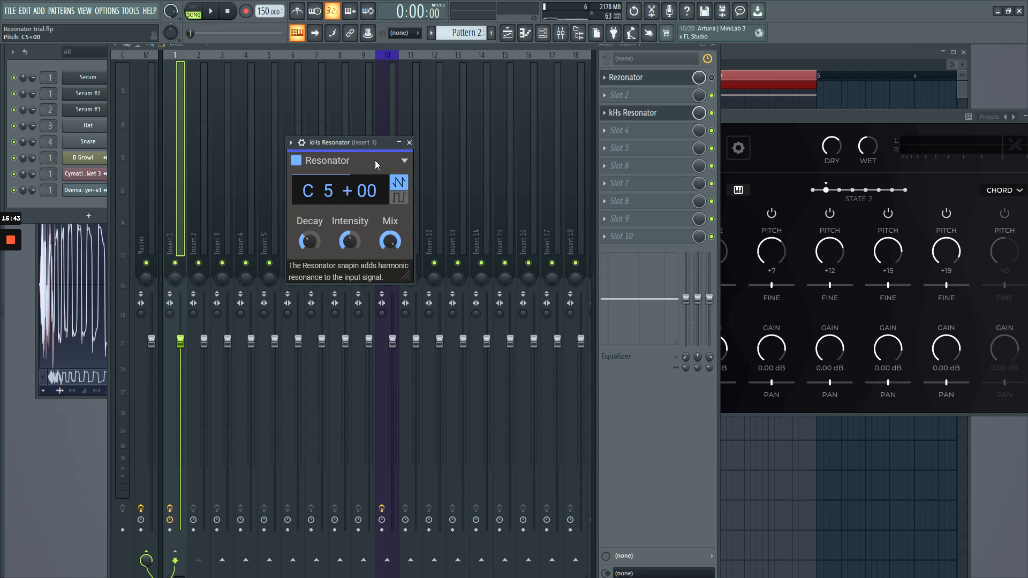
click(759, 114)
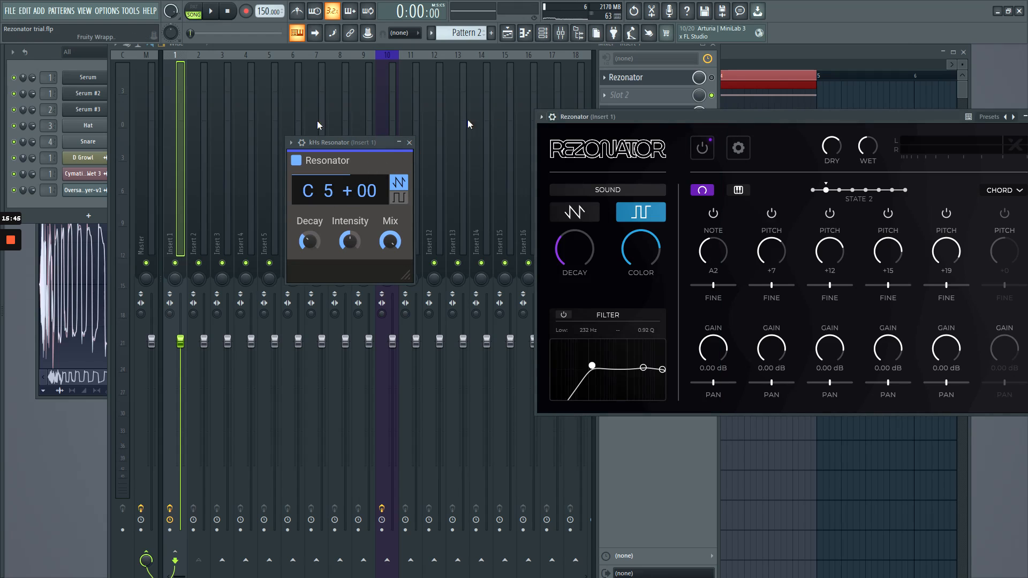
Lower kHs Resonator's pitch to A3 and start playing the loop
drag(313, 199, 313, 210)
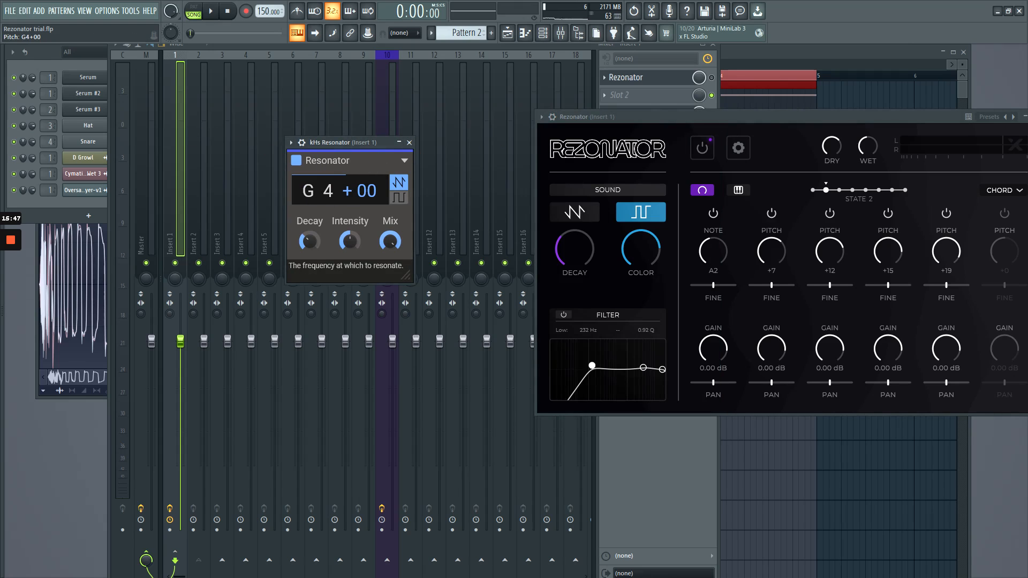
drag(313, 198, 313, 207)
drag(330, 141, 386, 128)
key(space)
drag(658, 114, 747, 193)
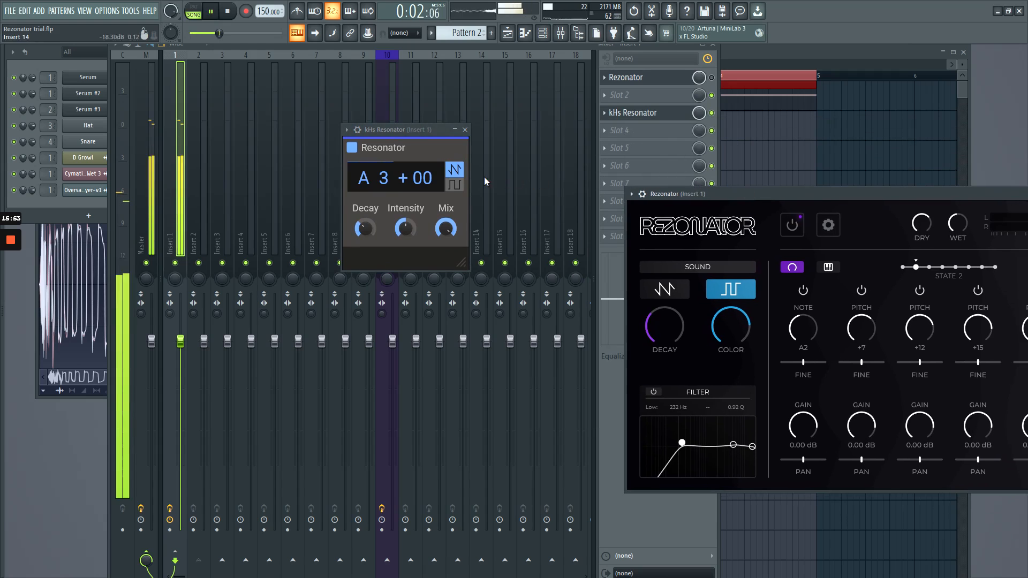
Switch kHs Resonator to the square type, with the pitch at A4 and the intensity at 28%, and close its window
click(454, 184)
drag(369, 179, 369, 146)
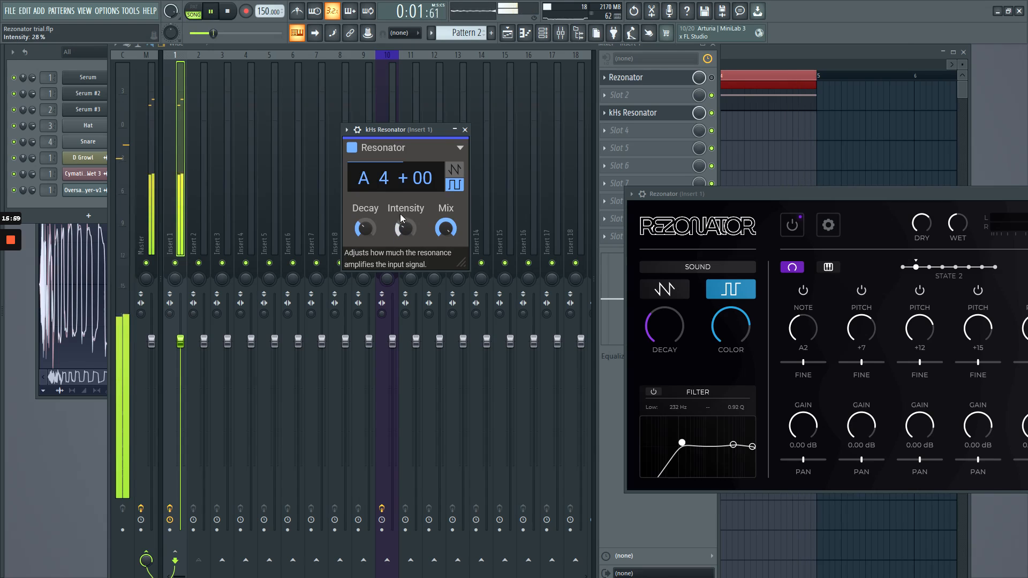
click(465, 130)
Compare both effects on the playing loop by swapping from kHs Resonator to Rezonator and back
click(711, 113)
click(711, 78)
click(712, 78)
click(712, 113)
Raise kHs Resonator's decay and intensity, lower its pitch to A2, and stop the loop
click(665, 115)
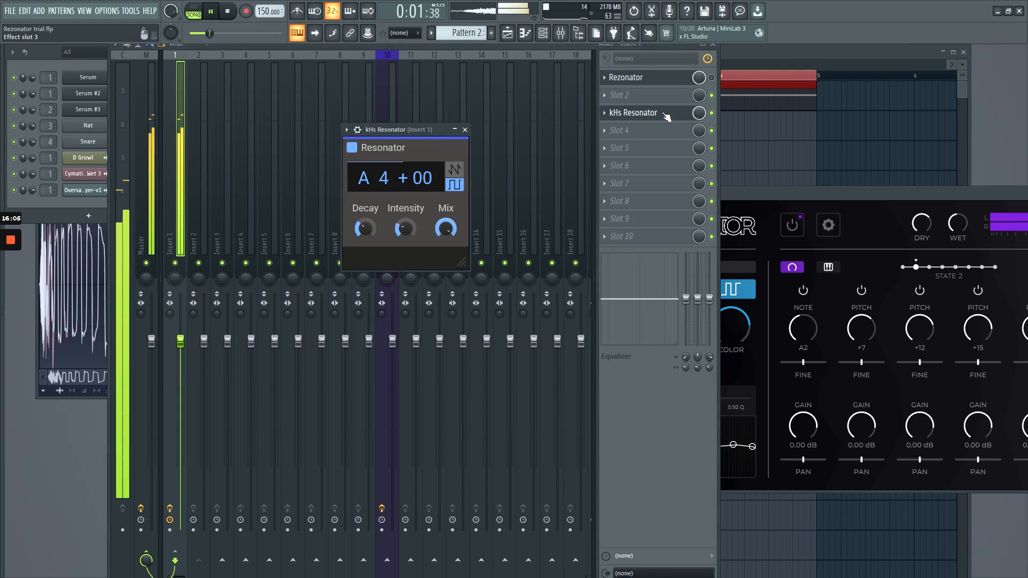
drag(365, 229, 365, 222)
drag(406, 228, 406, 208)
drag(375, 177, 374, 207)
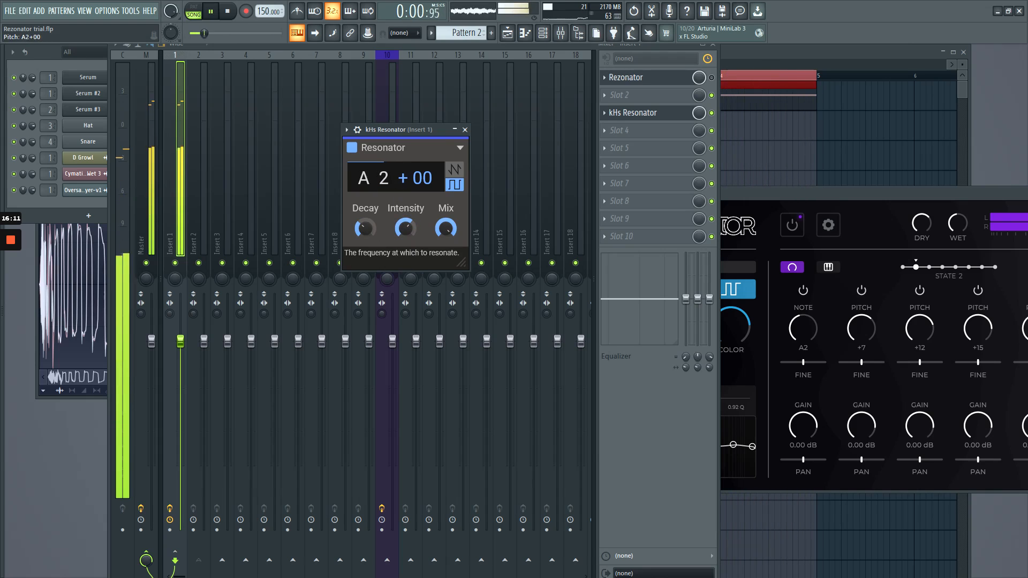
click(478, 176)
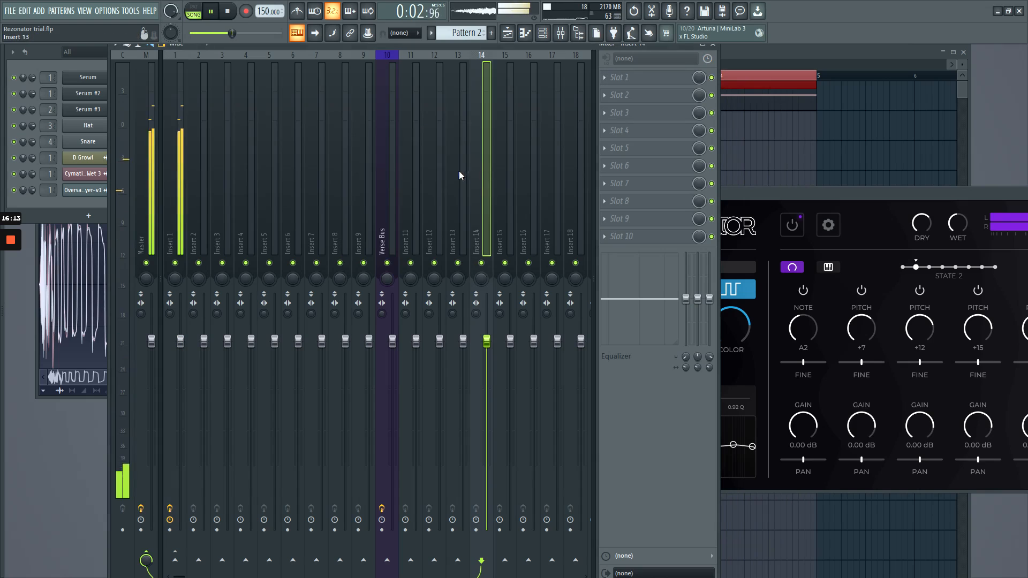
key(space)
Reopen kHs Resonator from Insert 1 and place Rezonator's window next to it for comparison
click(178, 137)
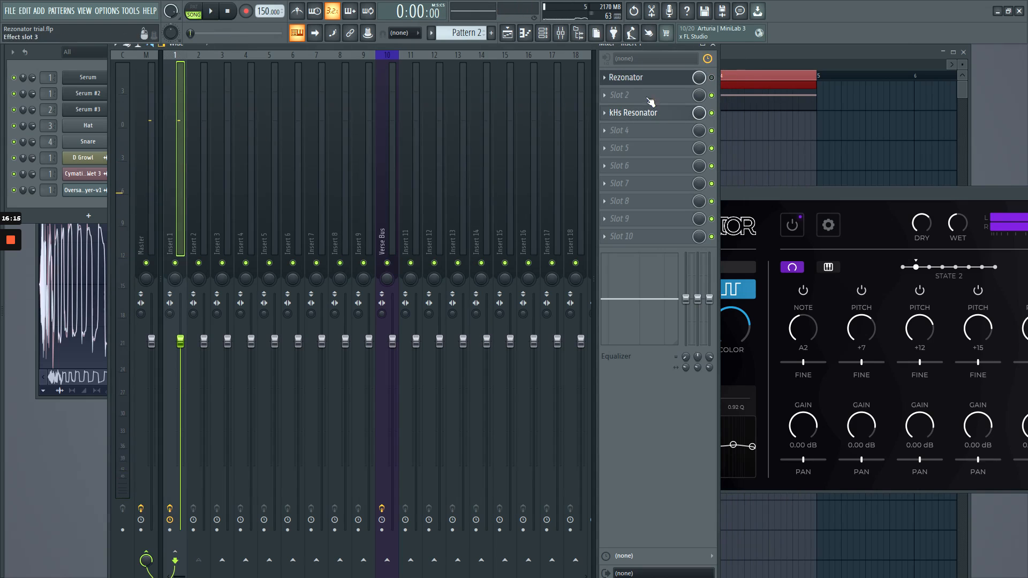
click(615, 113)
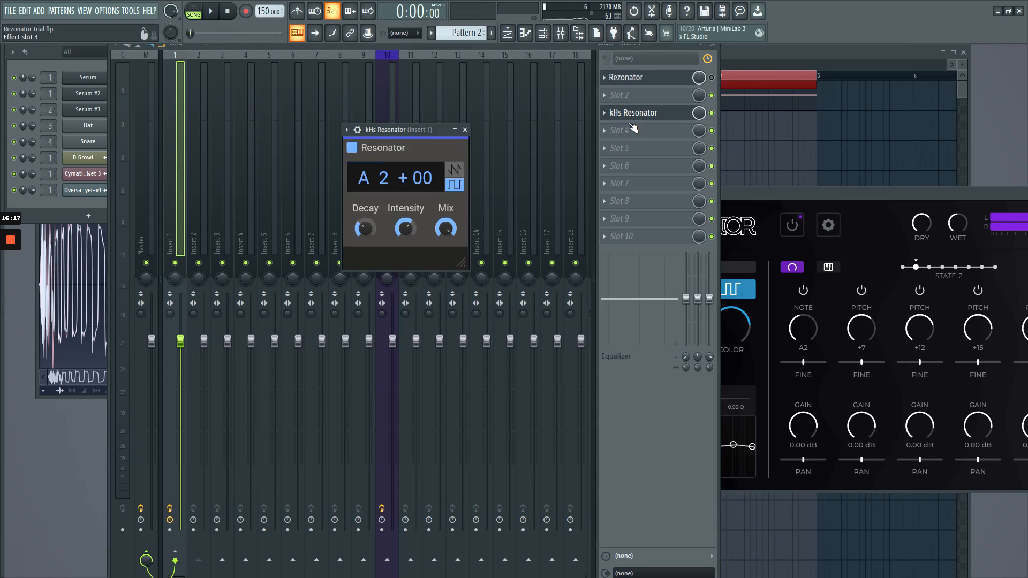
drag(792, 194, 665, 199)
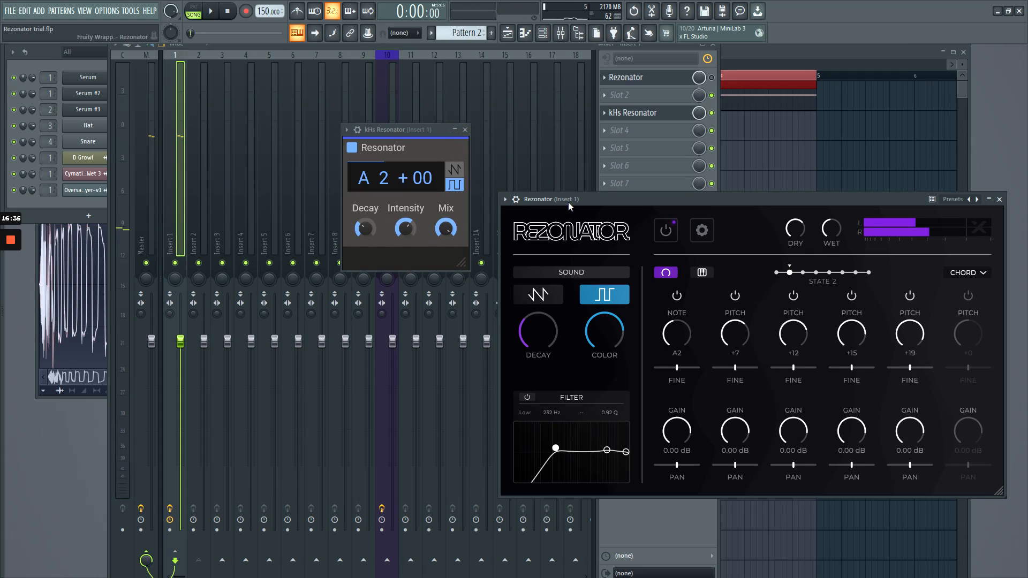
drag(567, 201, 571, 206)
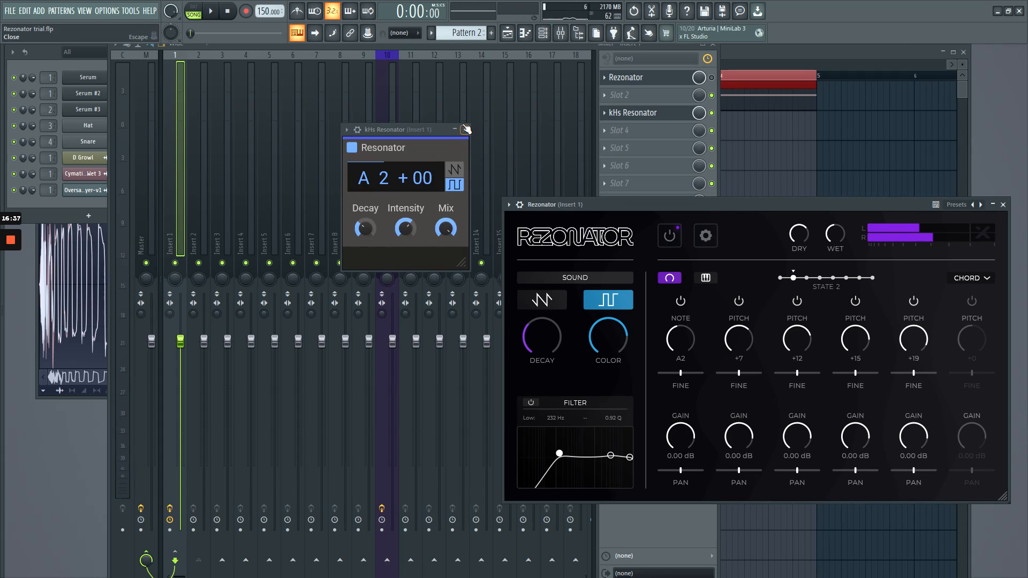
Bypass kHs Resonator, re-enable Rezonator on Insert 1, and play the loop while slightly adjusting the dry level
click(199, 125)
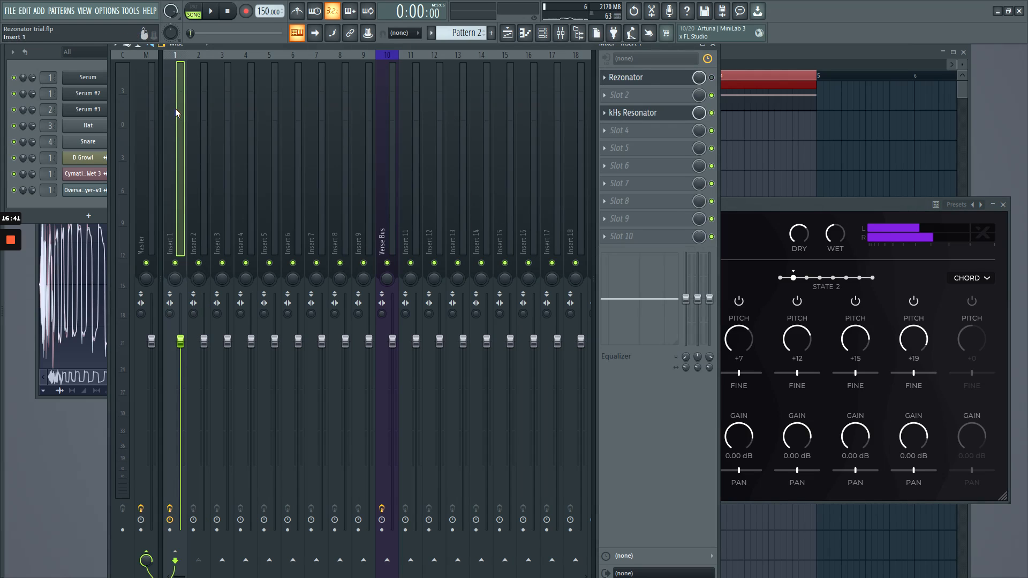
drag(779, 198, 758, 132)
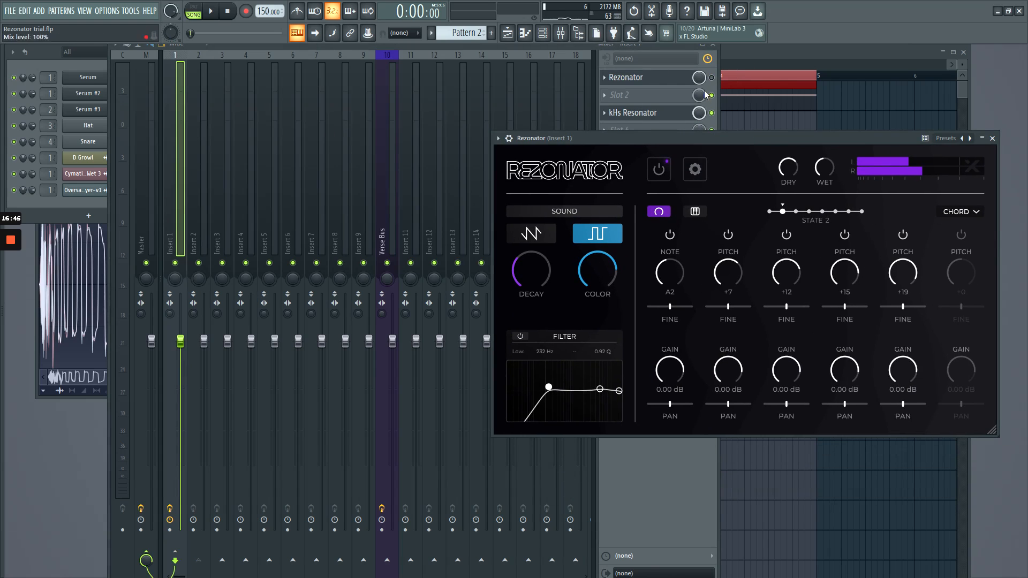
click(712, 113)
click(712, 78)
click(742, 136)
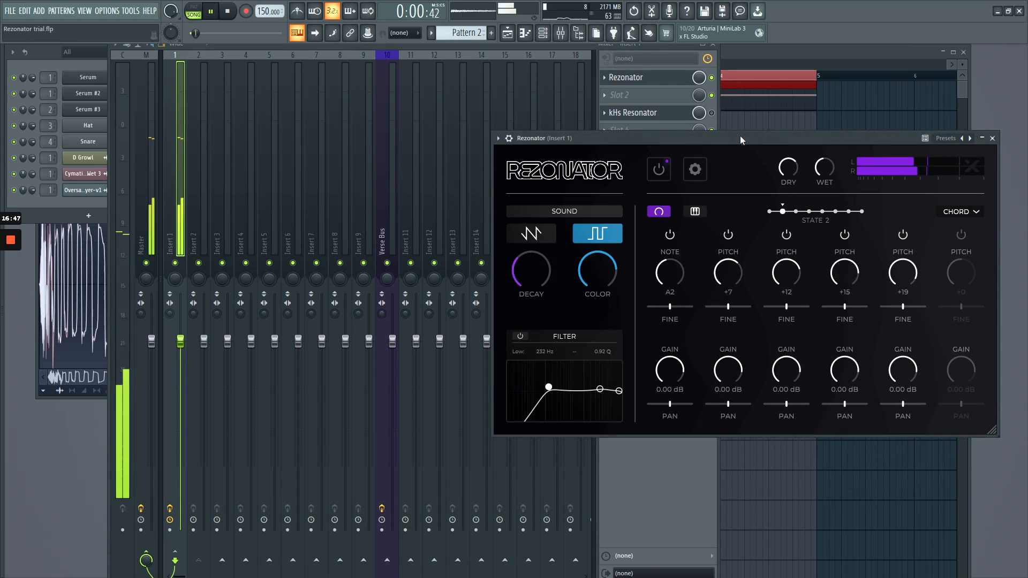
drag(789, 171, 790, 174)
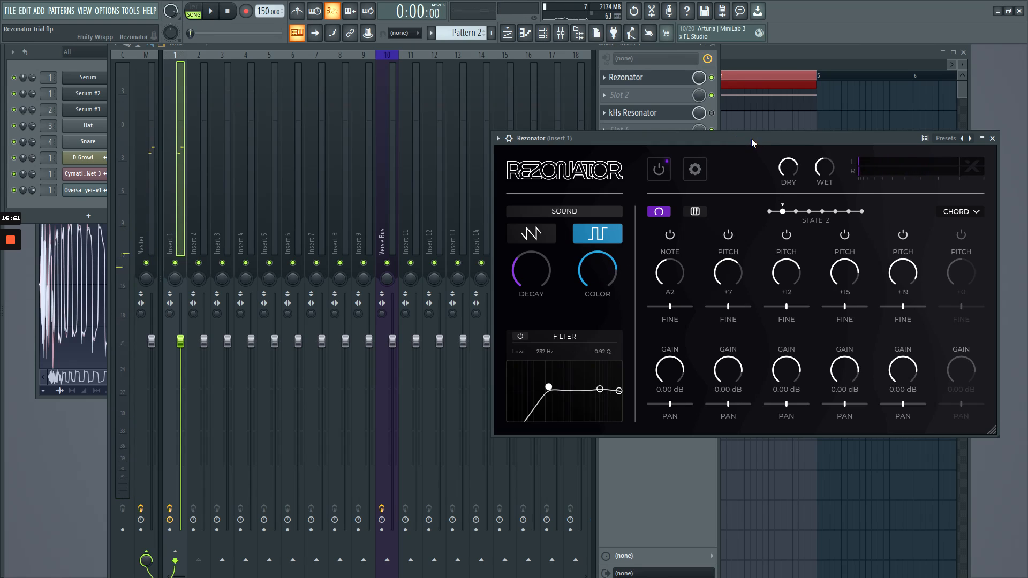
Stop the loop, bypass Rezonator on Insert 1, and load Rift into slot 6
drag(751, 139, 721, 145)
key(space)
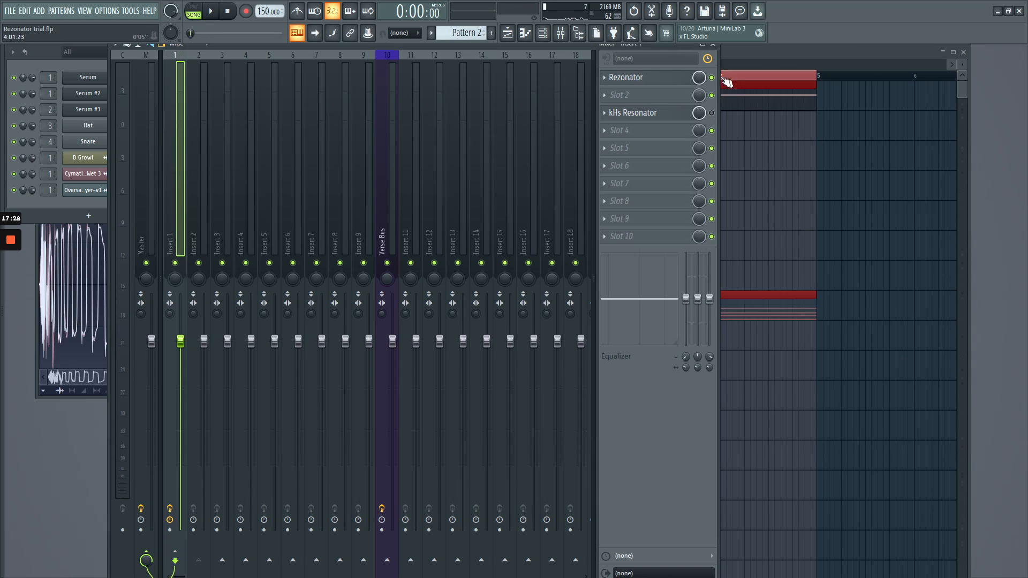
click(711, 77)
click(618, 167)
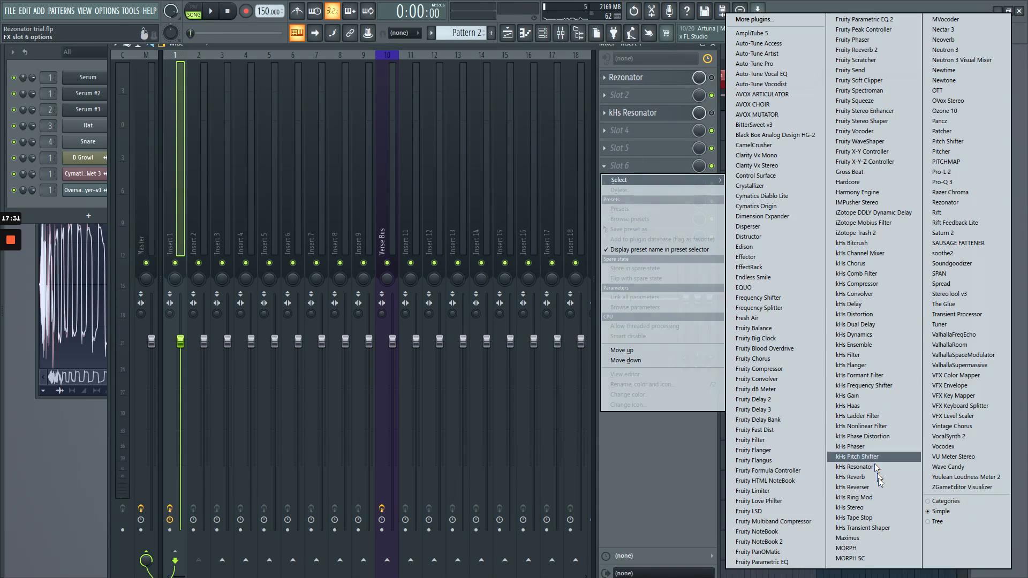
click(938, 213)
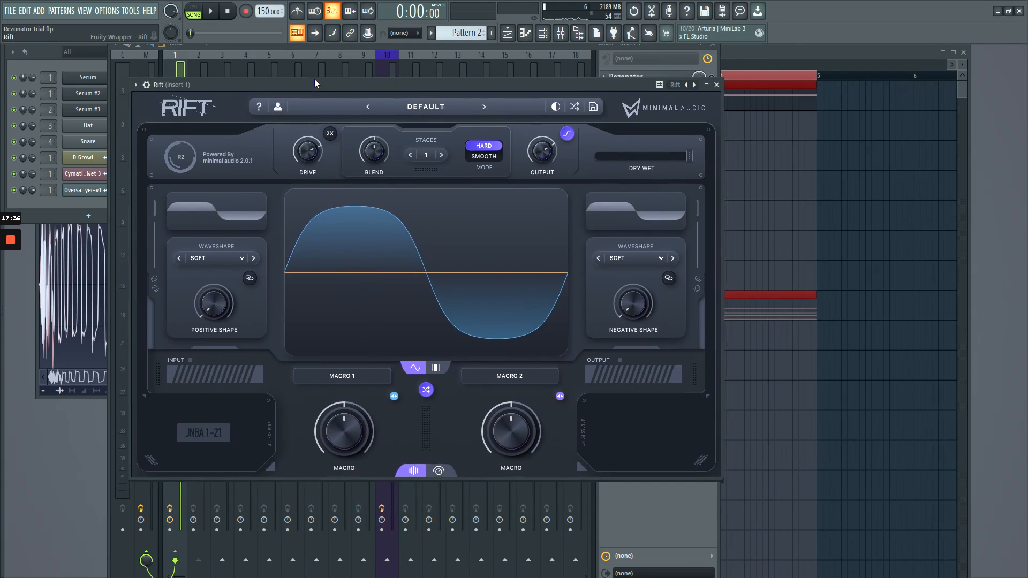
Load the Resonator - A Minor preset from Rift's Simple Resonators pack and close the preset browser
click(395, 93)
scroll(381, 298, down, 10)
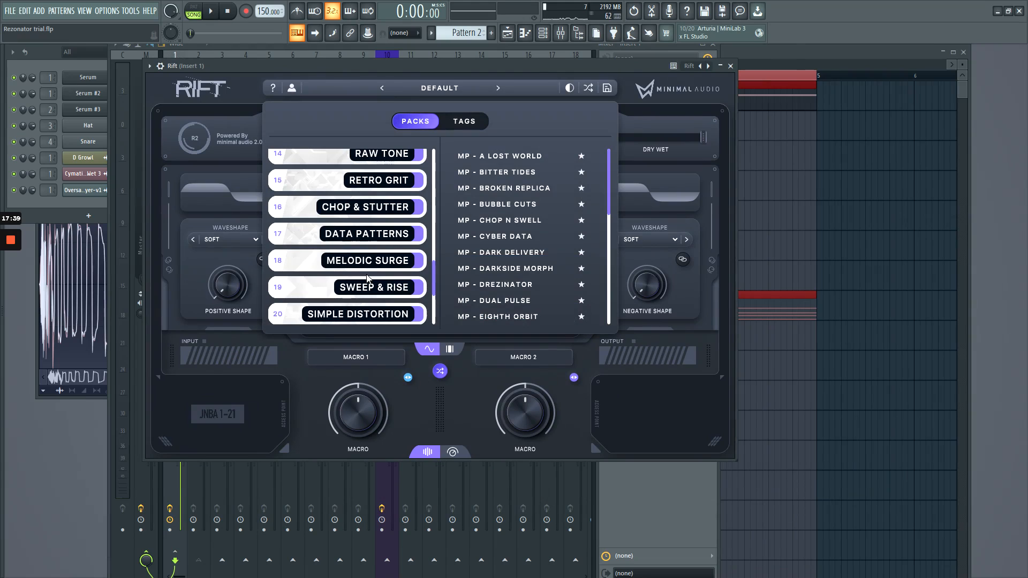
scroll(368, 277, up, 3)
scroll(377, 289, down, 6)
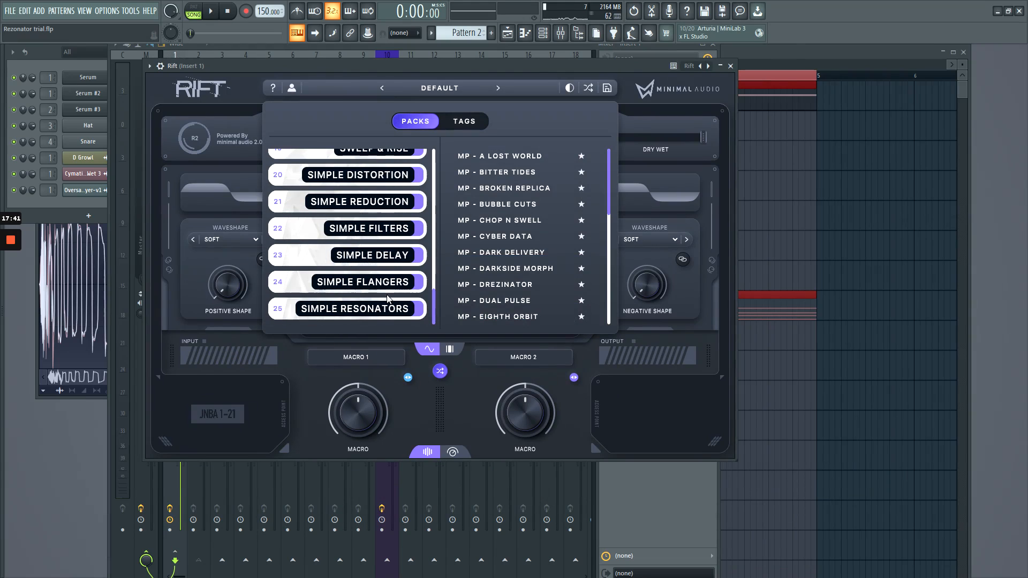
click(377, 315)
click(506, 158)
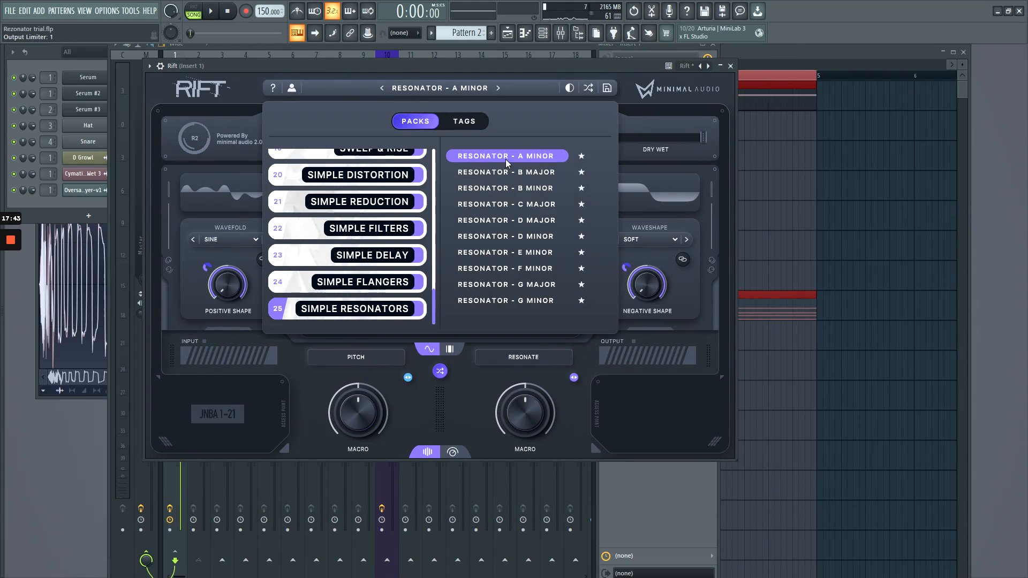
click(662, 124)
Switch Rift to its advanced view and play the loop to hear the A minor resonator preset
drag(611, 69, 673, 77)
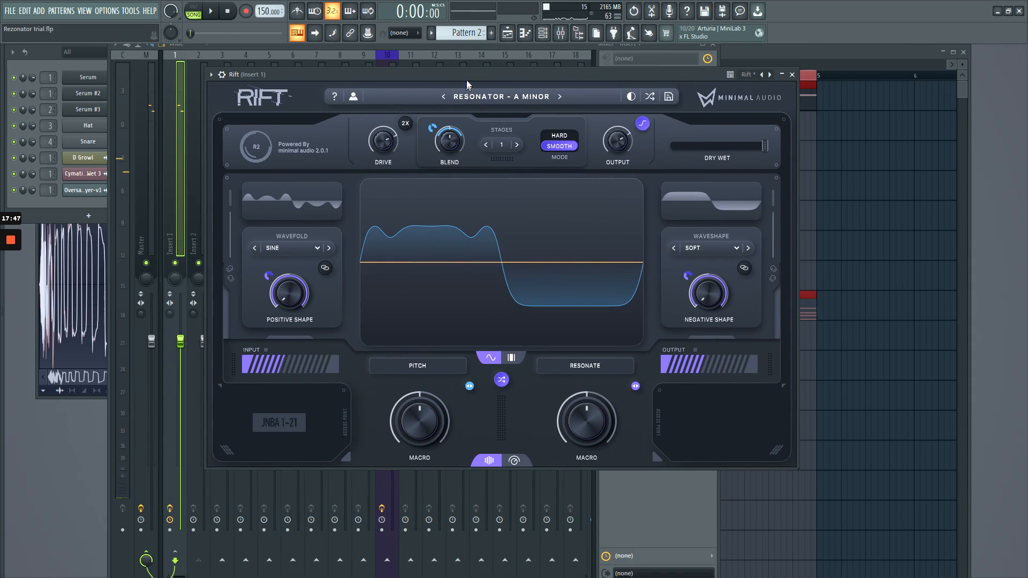
drag(466, 75, 494, 46)
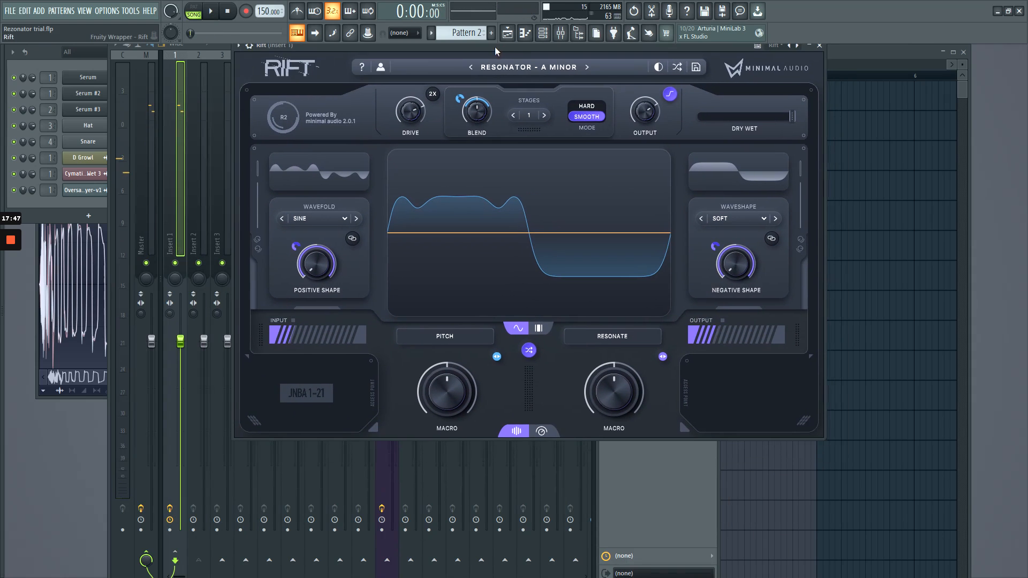
click(550, 434)
key(space)
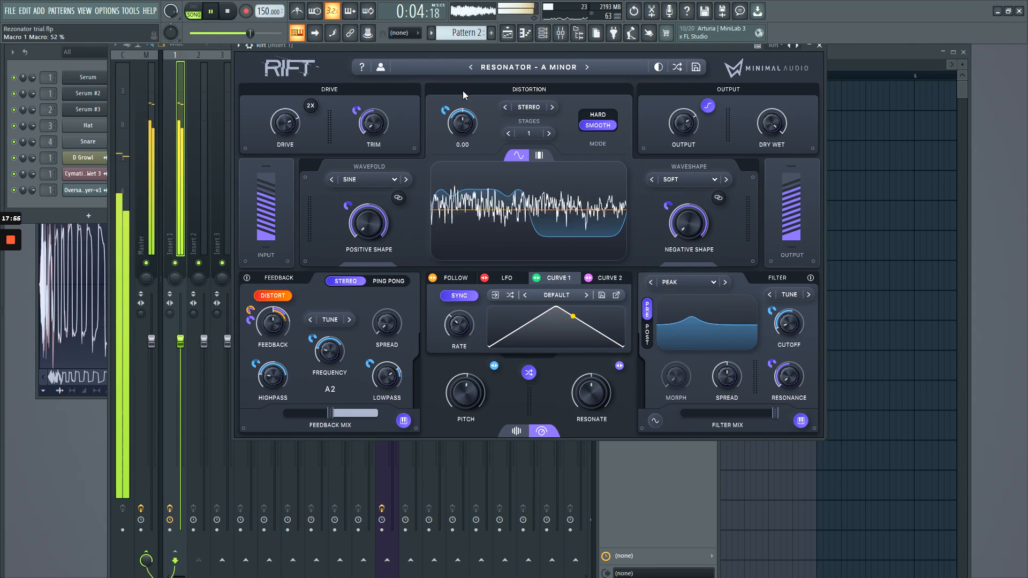
drag(445, 49, 451, 88)
key(space)
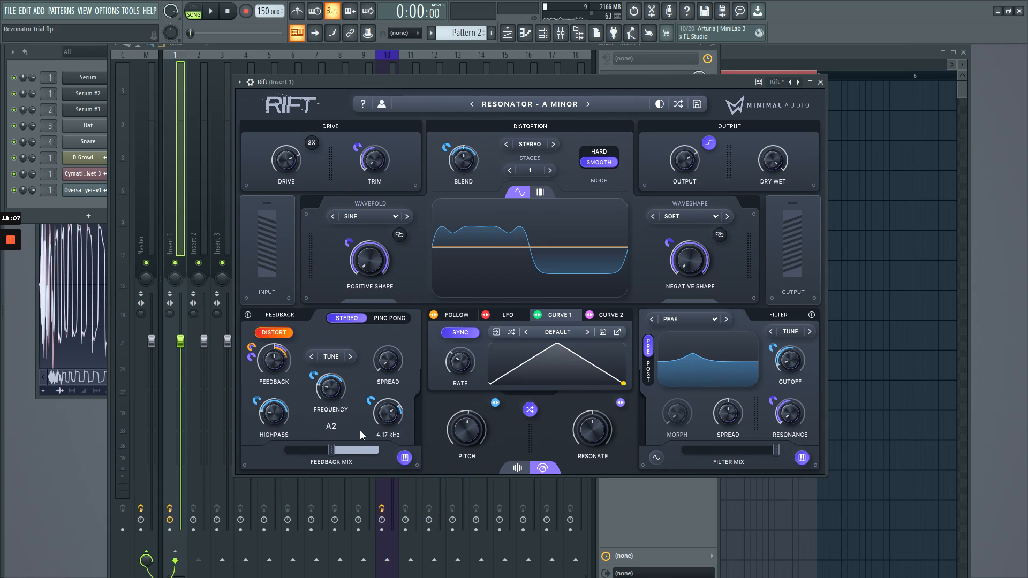
Raise Rift's Pitch macro to 76 % so the feedback frequency is A3 while the loop plays, then stop
key(space)
drag(464, 425, 466, 401)
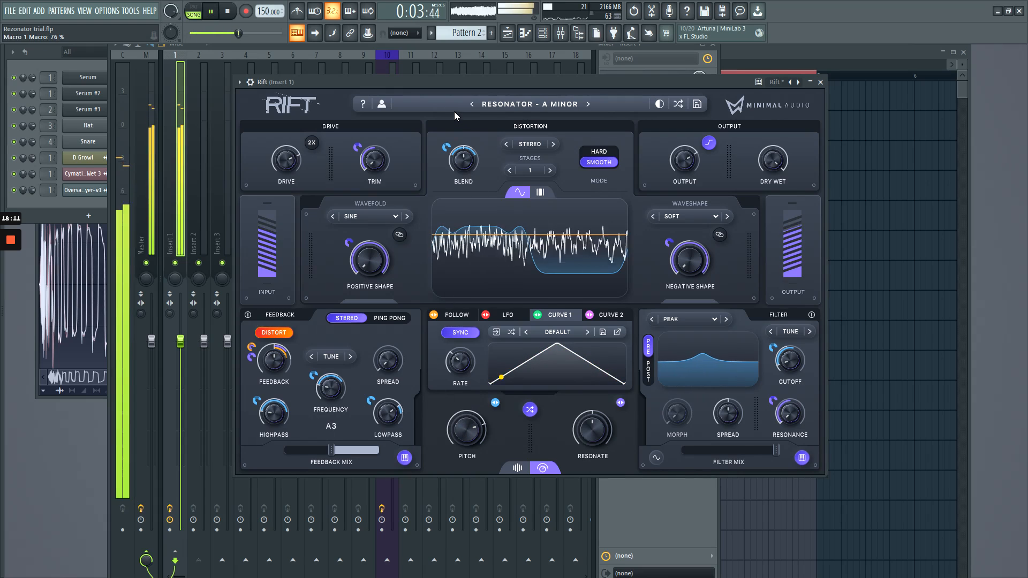
drag(452, 81, 429, 83)
key(space)
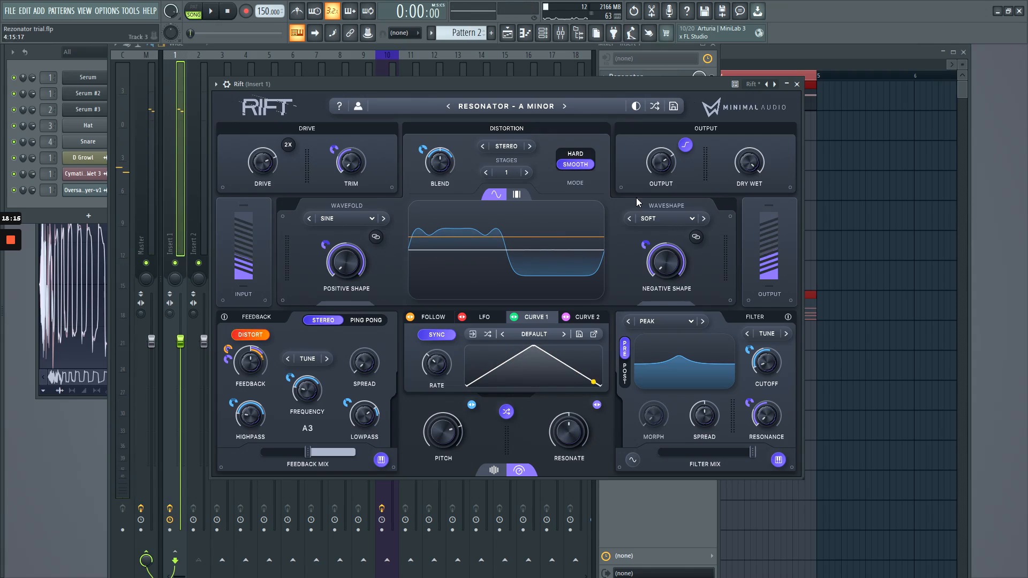
Adjust Rift's dry/wet mix around 91 % and audition the change on the playing loop
drag(765, 151, 754, 167)
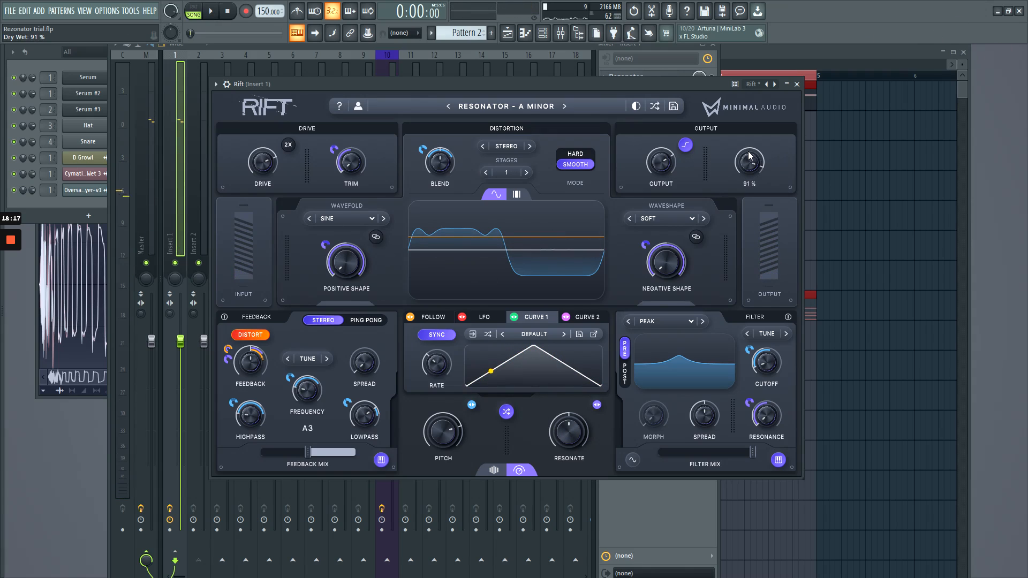
drag(738, 195, 738, 196)
drag(609, 87, 598, 88)
key(space)
drag(730, 162, 730, 160)
drag(626, 86, 633, 88)
key(space)
Play the loop while sweeping Rift's Pitch macro up to 100 % (A4) and back down to G2, then stop
drag(555, 87, 527, 98)
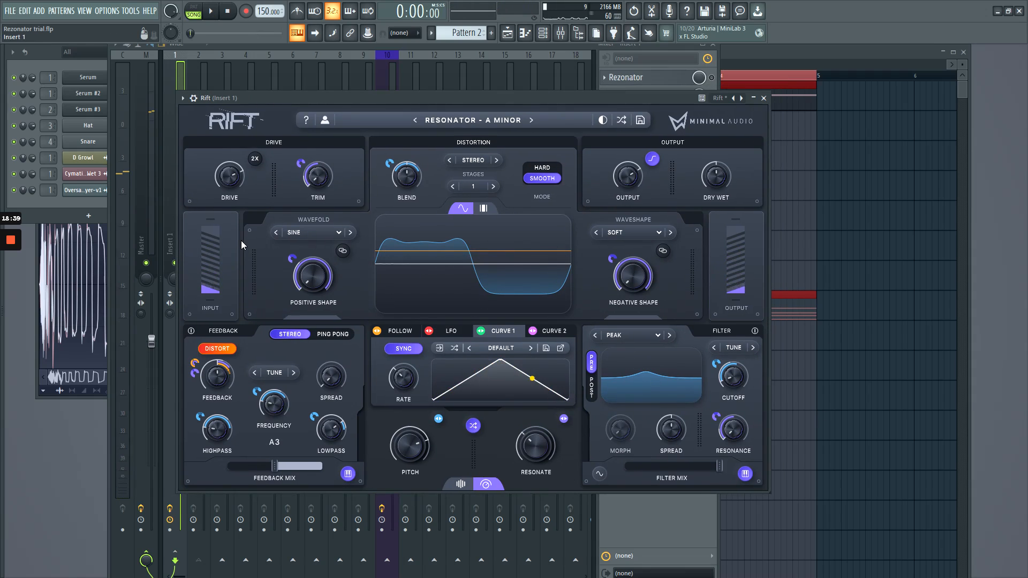
key(space)
key(space)
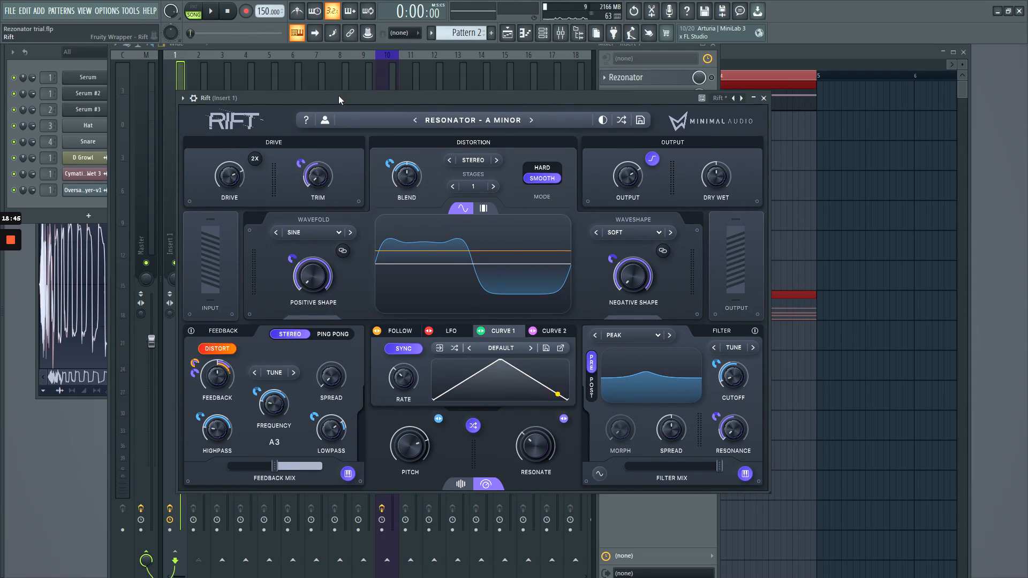
drag(338, 95, 327, 88)
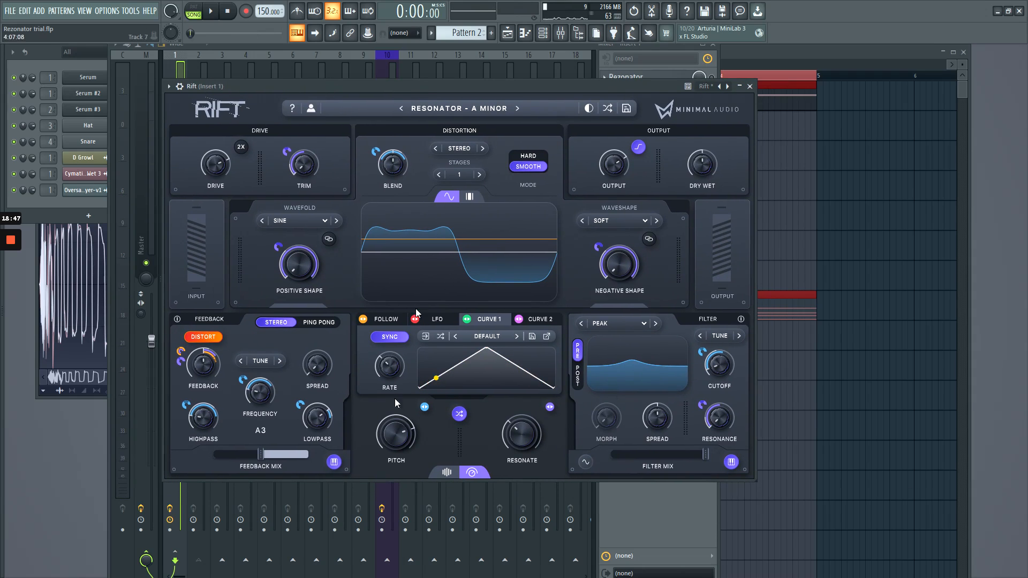
key(space)
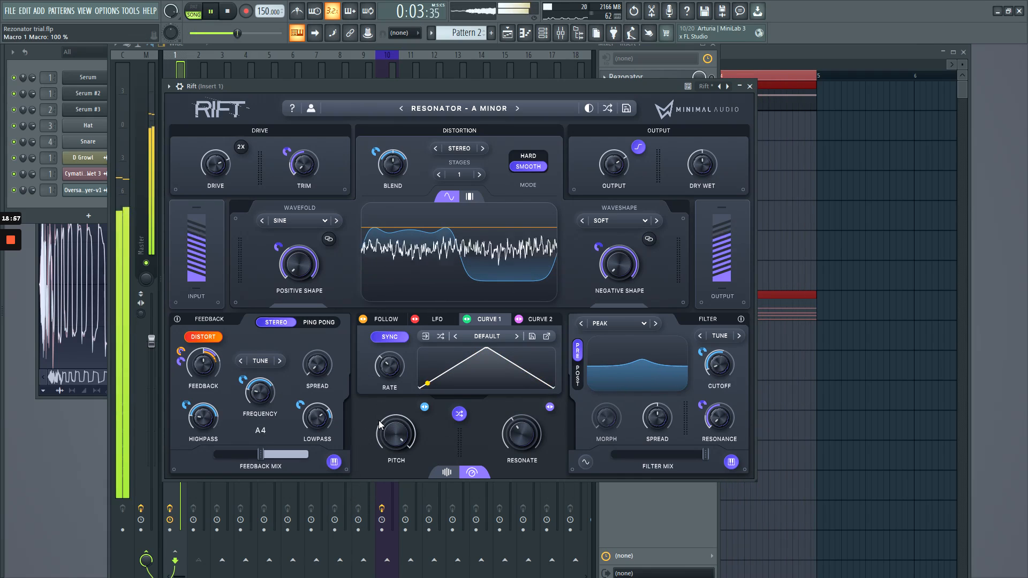
key(space)
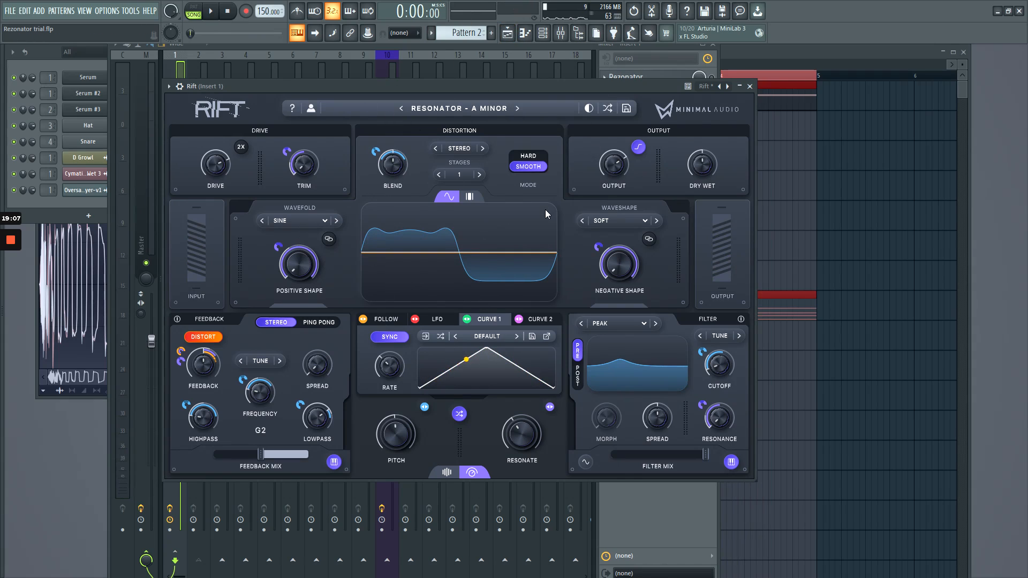
Close and bypass Rift, re-enable Rezonator on Insert 1, and play the loop through it
click(757, 91)
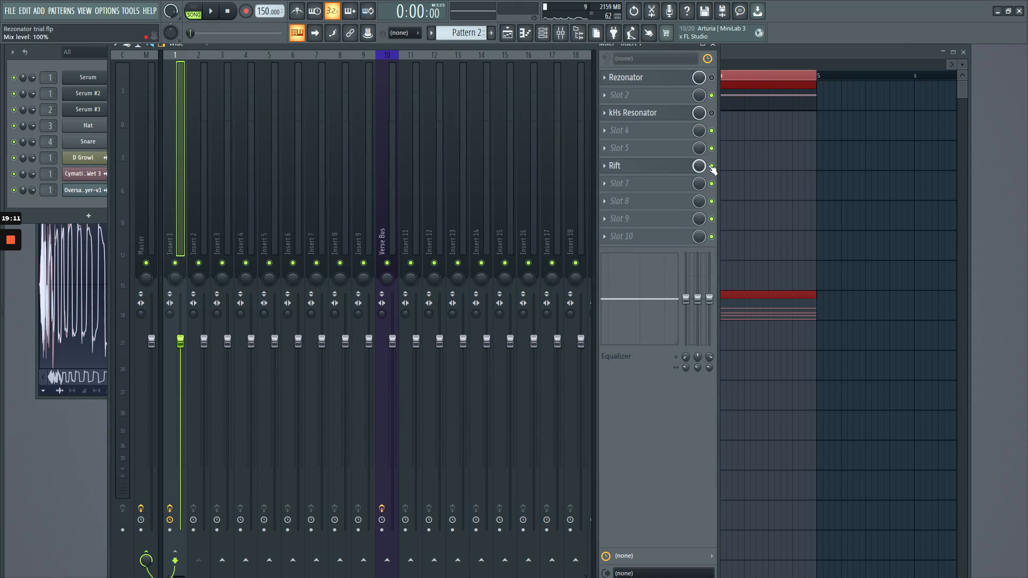
click(625, 77)
key(space)
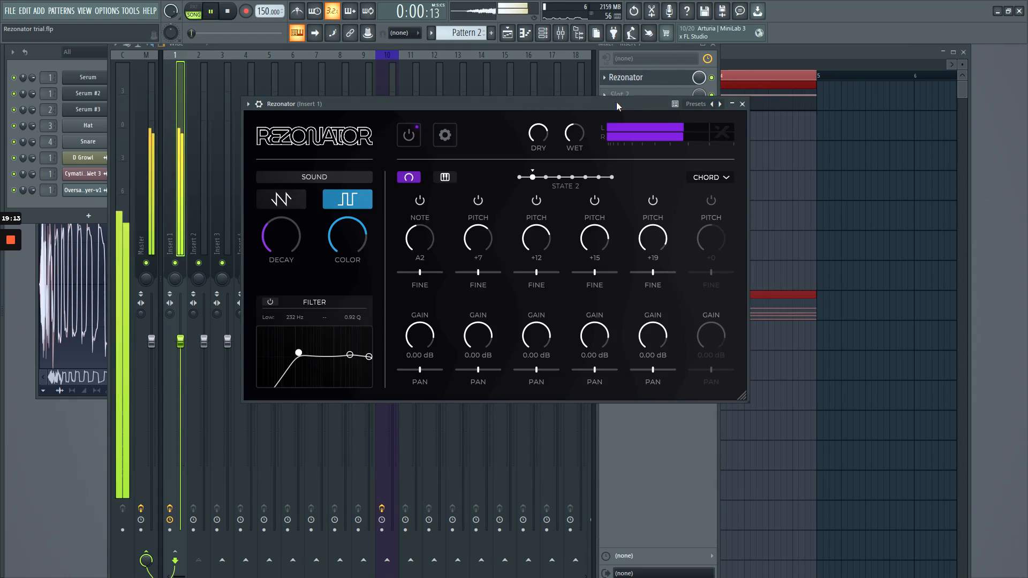
key(space)
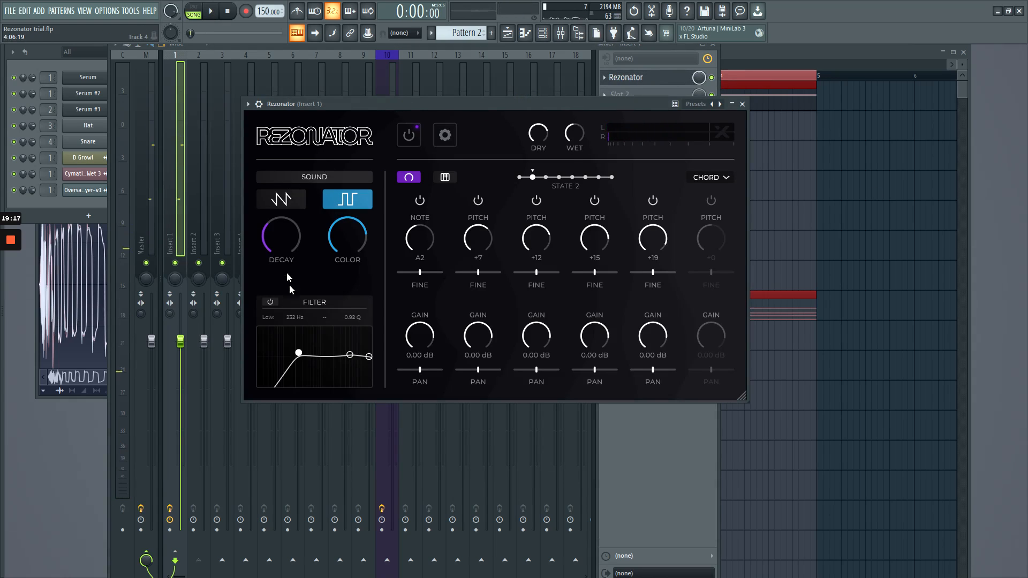
Set Rezonator's low filter point to about 211 Hz with a Q of 1.63 while the loop plays
key(space)
mouse_move(298, 353)
mouse_down()
mouse_move(307, 310)
mouse_move(299, 347)
mouse_move(259, 354)
mouse_move(296, 354)
mouse_move(298, 344)
mouse_up()
key(space)
drag(458, 104, 402, 109)
Compare Rezonator's saw and square sounds on the loop, raise the decay to about 48.9, and finish on saw
click(228, 209)
key(space)
drag(297, 110, 318, 92)
click(309, 190)
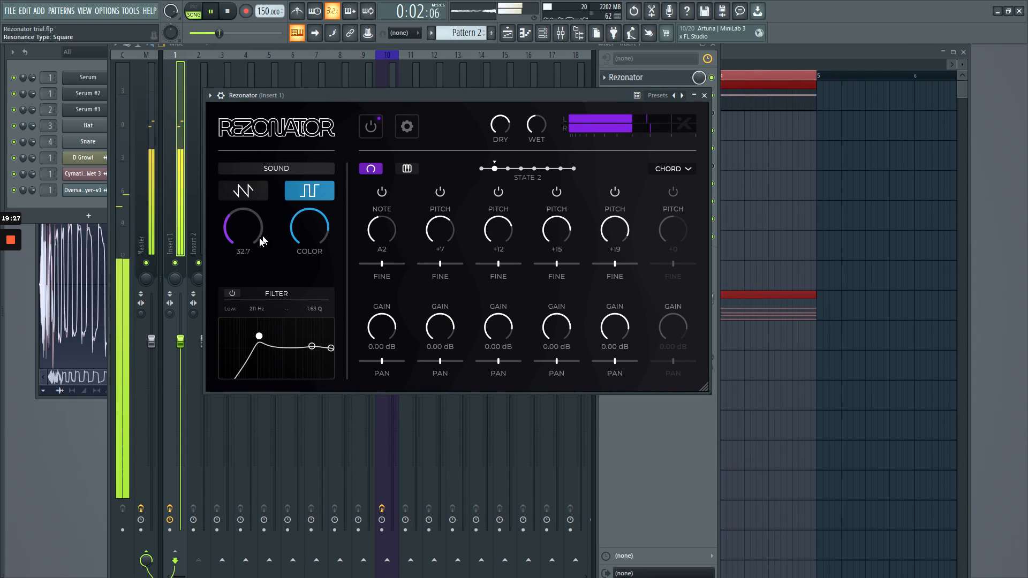
drag(263, 240, 264, 217)
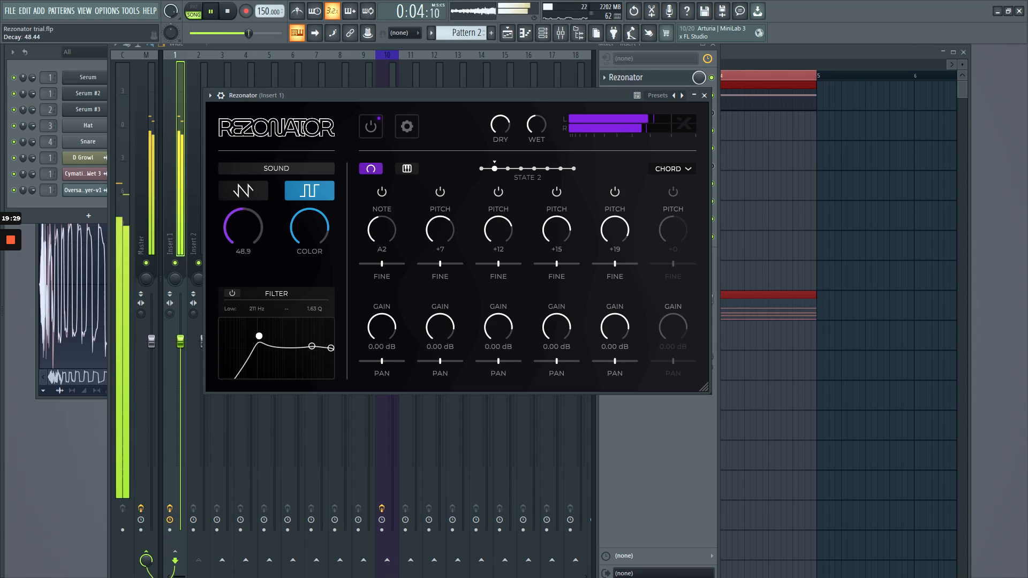
click(241, 190)
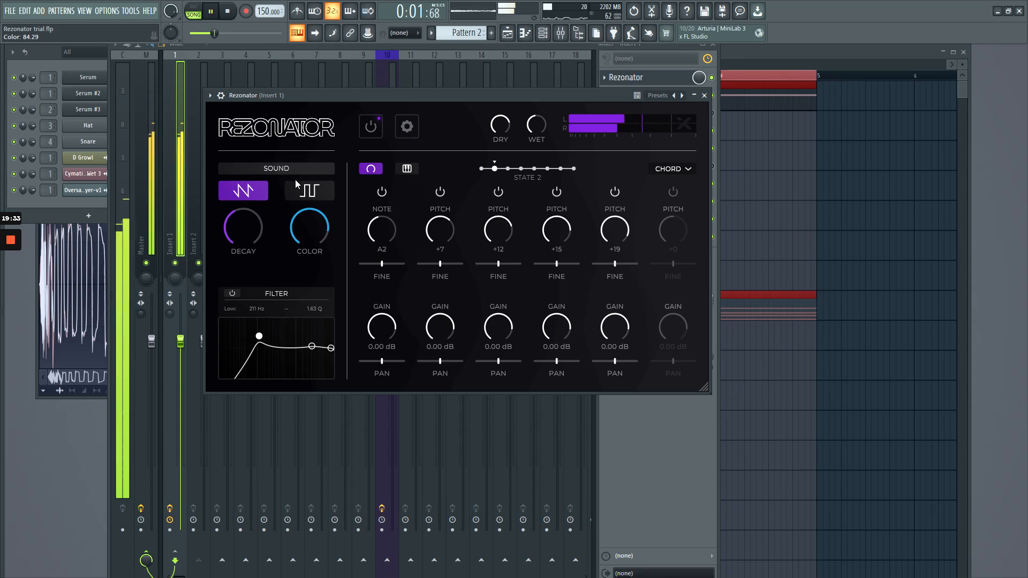
key(space)
Close Rezonator and delete it from slot 1 of Insert 1
click(624, 81)
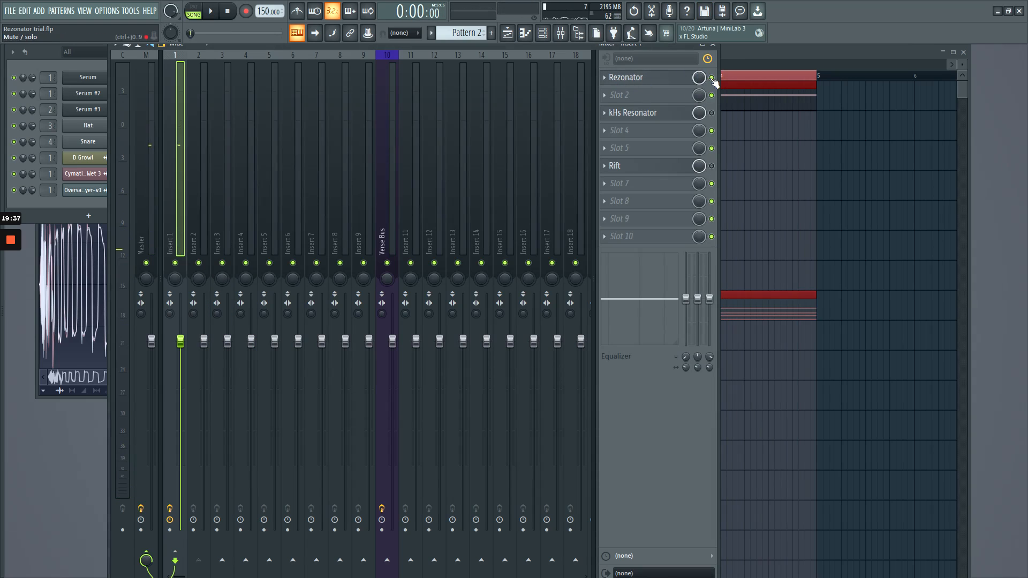
click(605, 78)
click(619, 101)
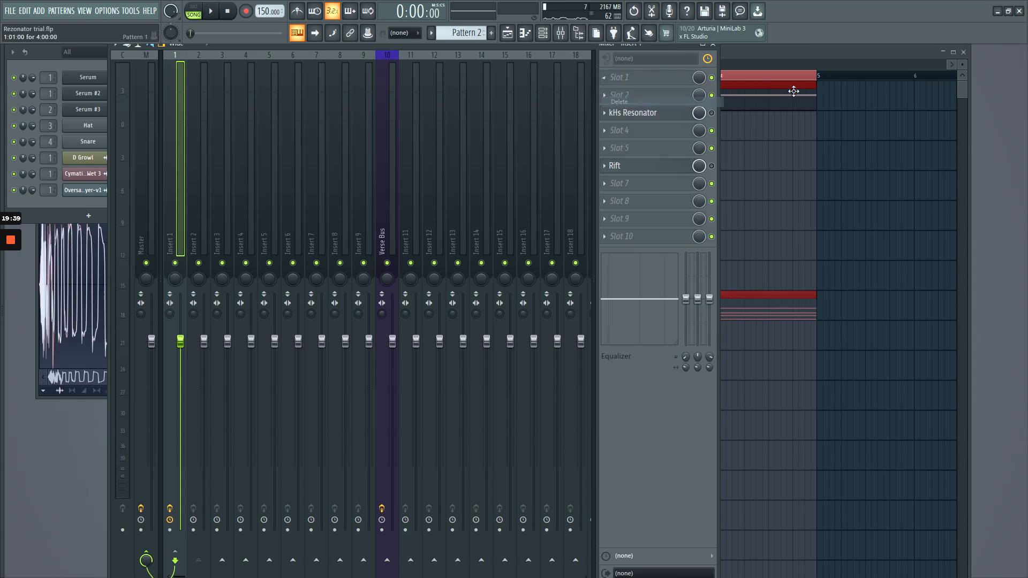
Bring up the playlist, solo Track 9 with the Oversampled kick clip, and play it
click(741, 65)
drag(493, 68, 470, 68)
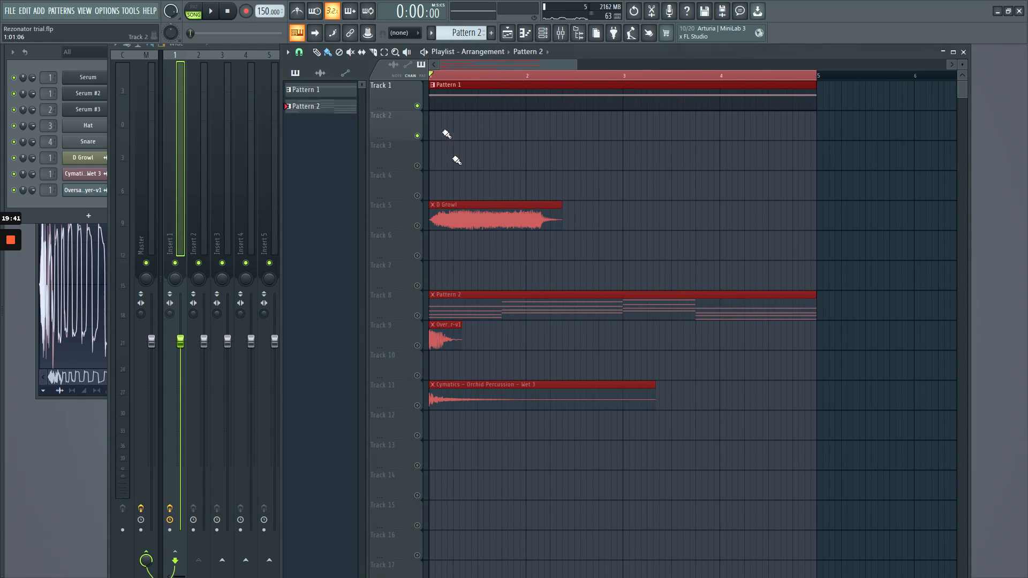
right_click(418, 345)
key(space)
key(space)
key(space)
key(space)
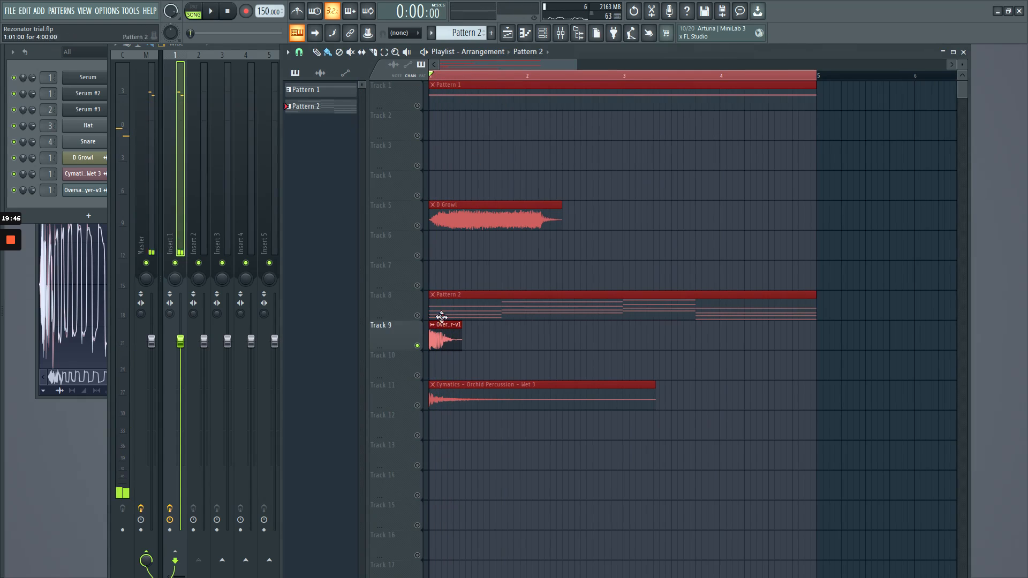
Open the Oversampled kick channel's sample in Edison for editing
click(441, 332)
click(50, 64)
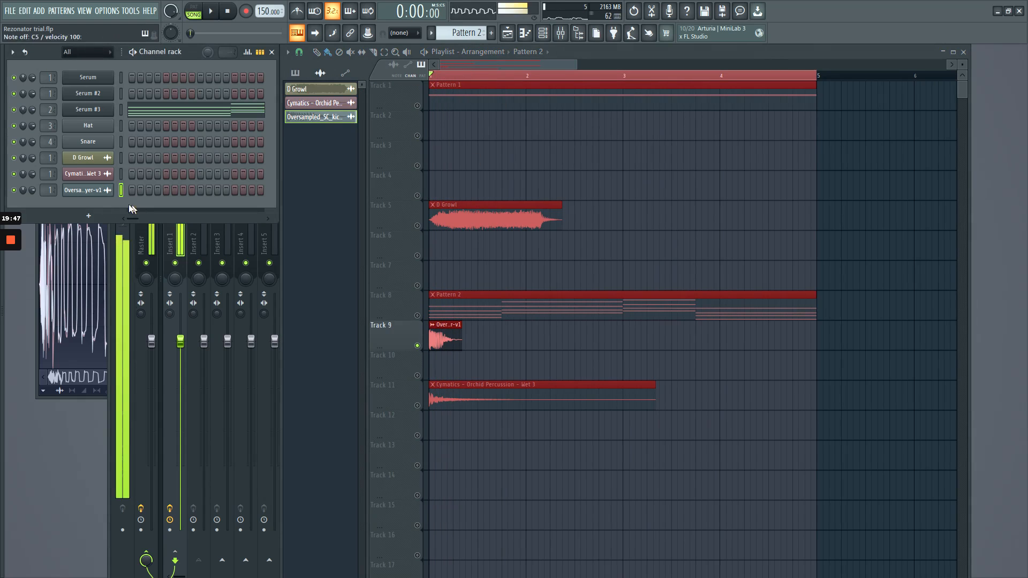
click(99, 192)
right_click(209, 345)
click(250, 394)
Convert the kick sample to score, dump it to the piano roll, and view the kick channel's detected note
right_click(289, 289)
mouse_move(305, 323)
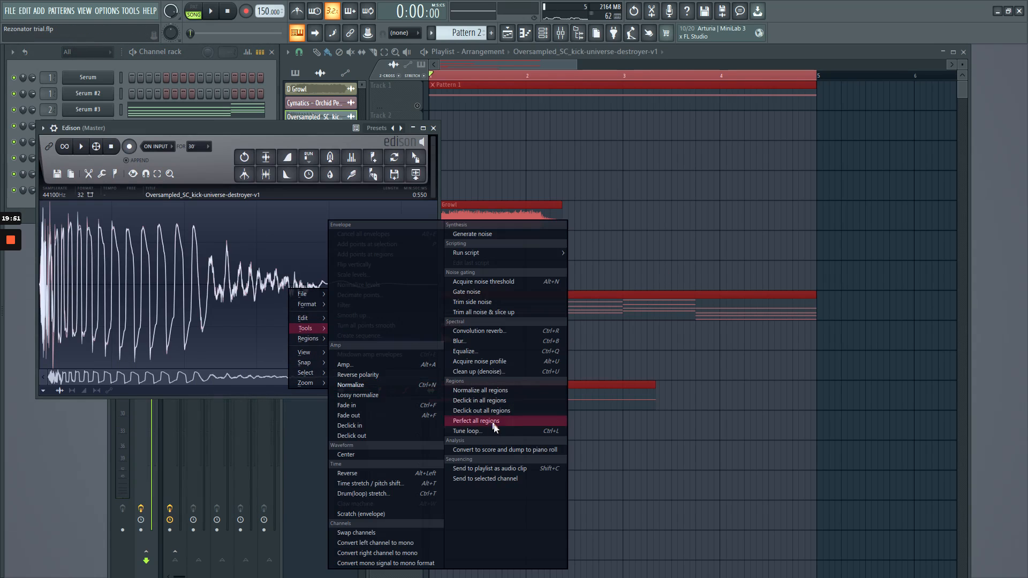
click(489, 452)
key(F9)
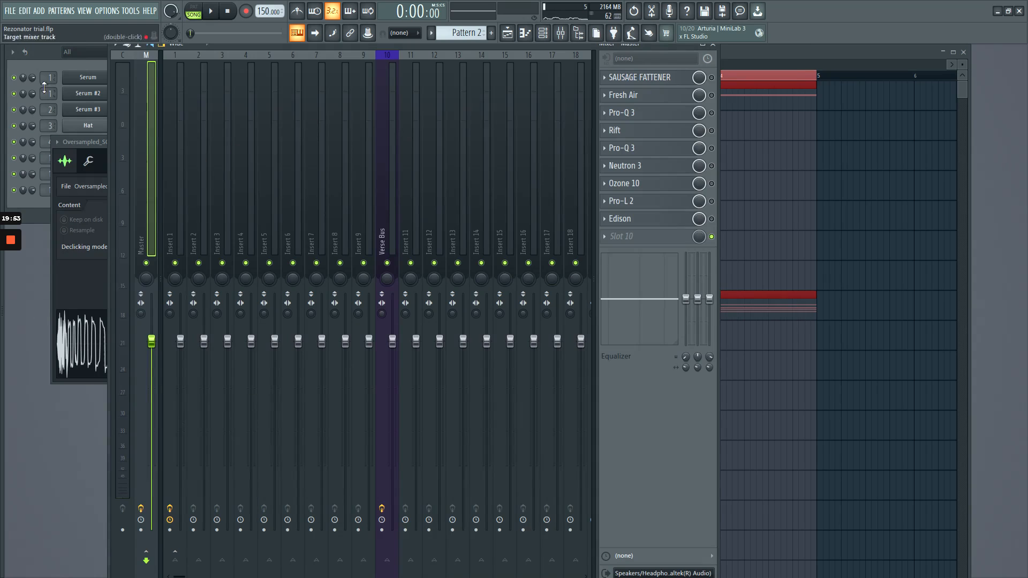
click(42, 60)
click(165, 190)
scroll(183, 217, down, 3)
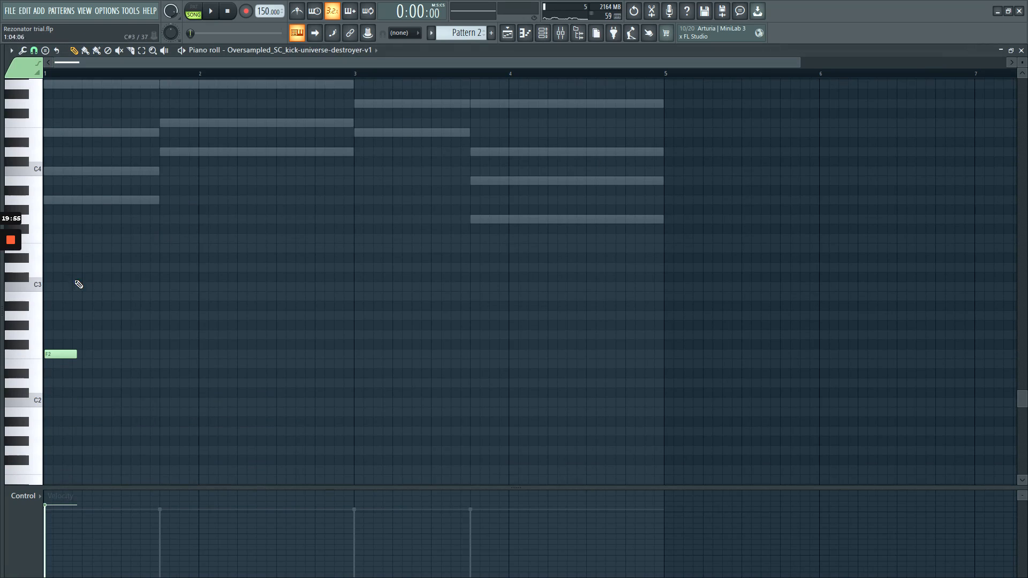
Delete the dumped F2 note from the kick's piano roll and select Insert 1 in the mixer
right_click(60, 354)
key(F6)
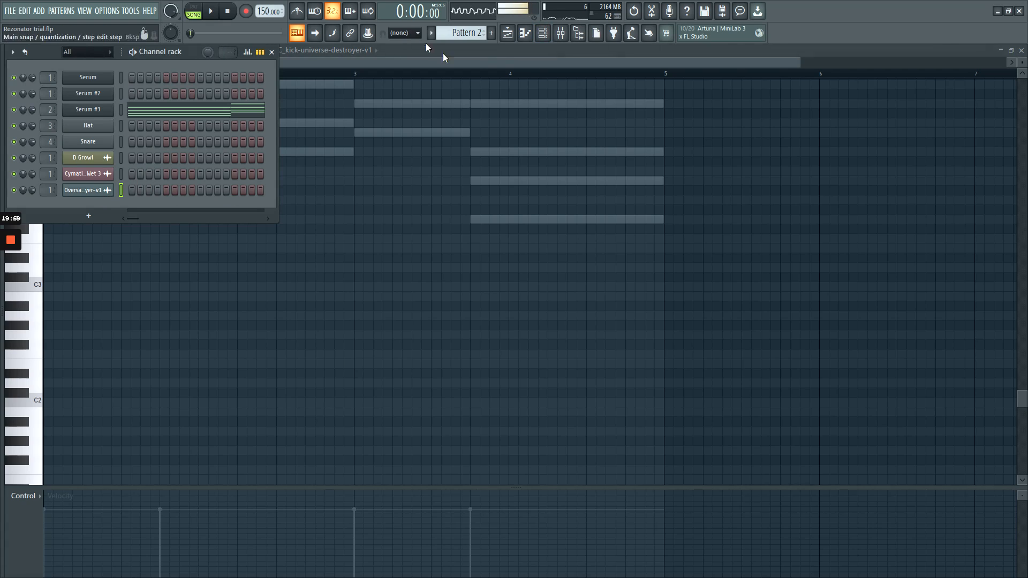
click(560, 35)
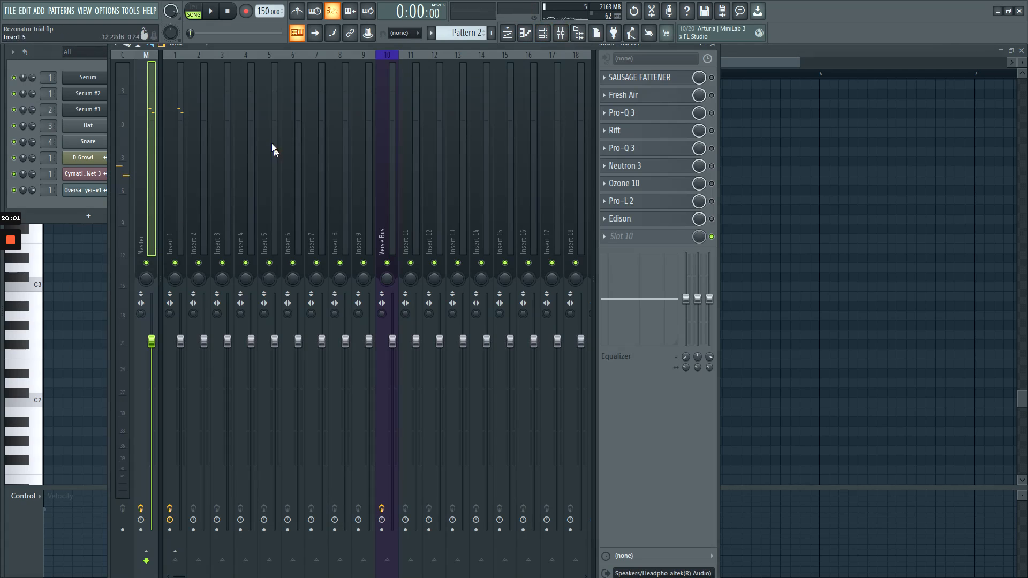
click(175, 132)
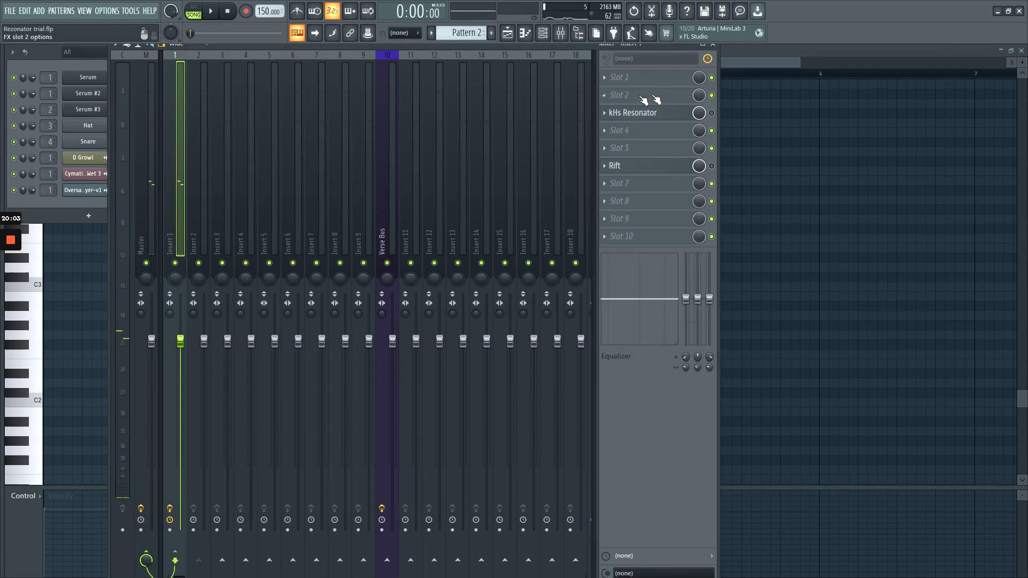
Load Rezonator into slot 1 of Insert 1 and apply the chord with pitches +7, +12, +16 and +19
click(621, 77)
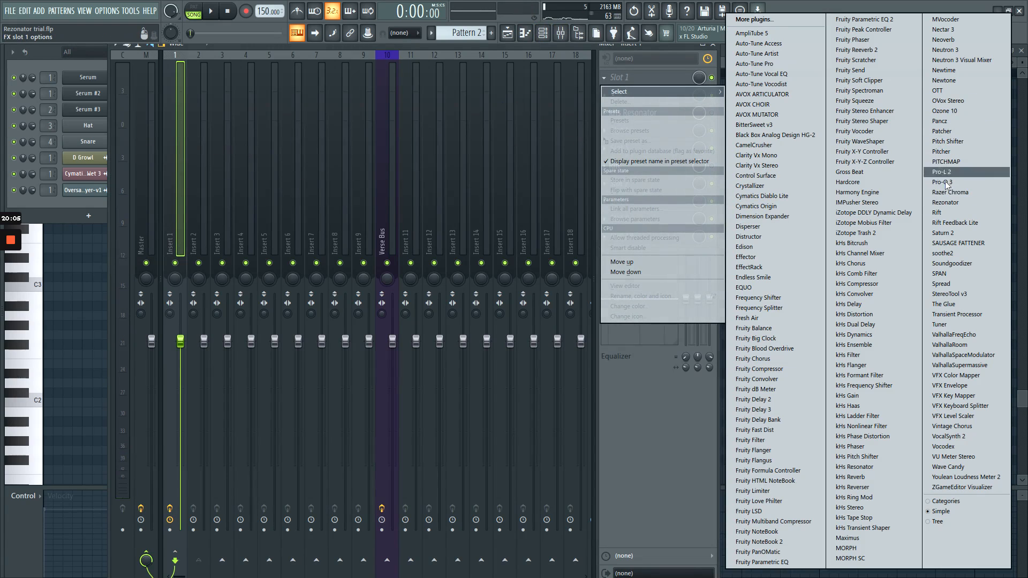
click(945, 202)
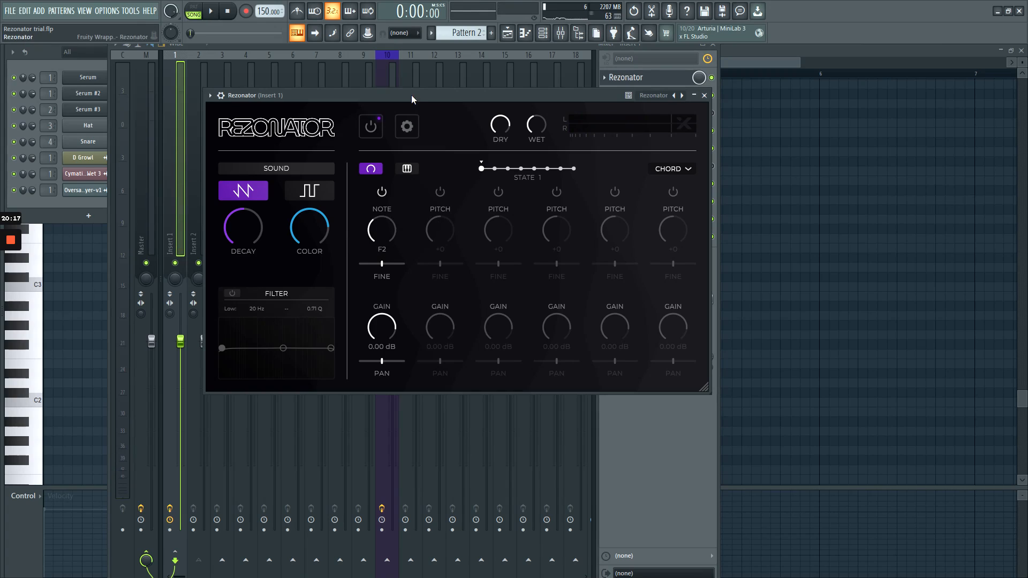
drag(411, 95, 448, 97)
click(721, 170)
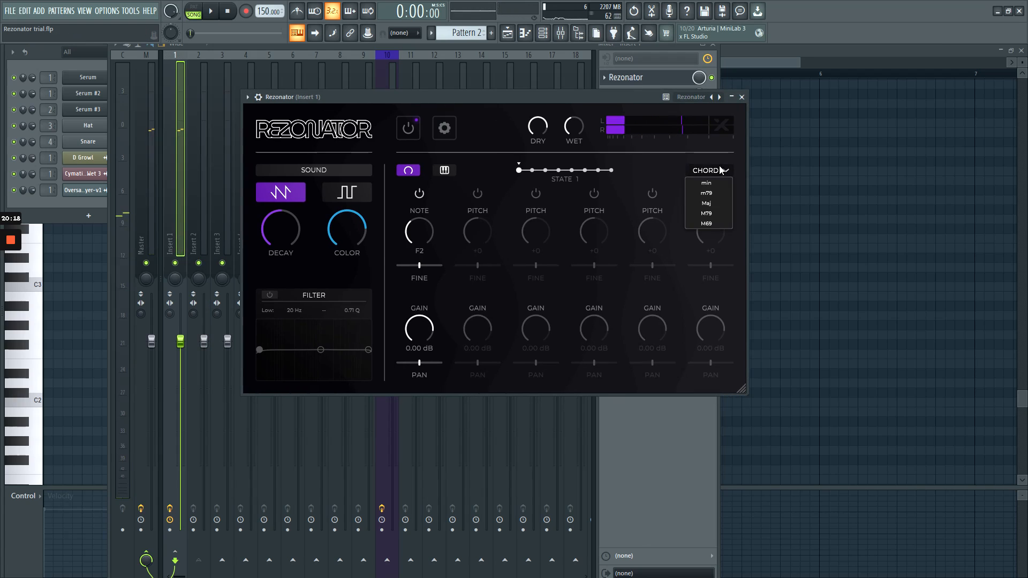
click(716, 194)
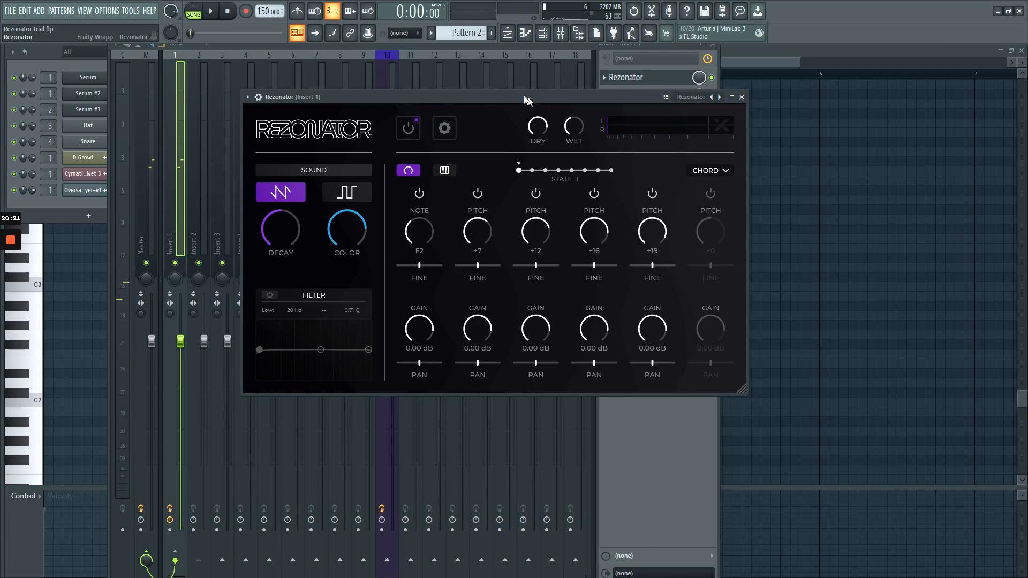
drag(529, 98, 568, 102)
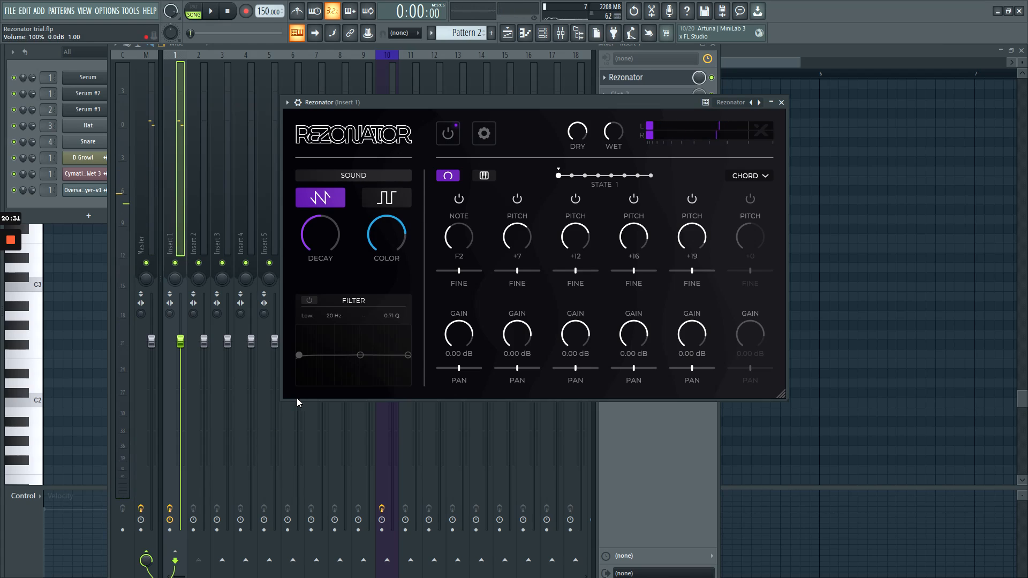
Enable Rezonator's filter and set its low cut to about 483 Hz with a Q of 0.30
drag(298, 355, 338, 387)
drag(400, 103, 369, 101)
click(326, 304)
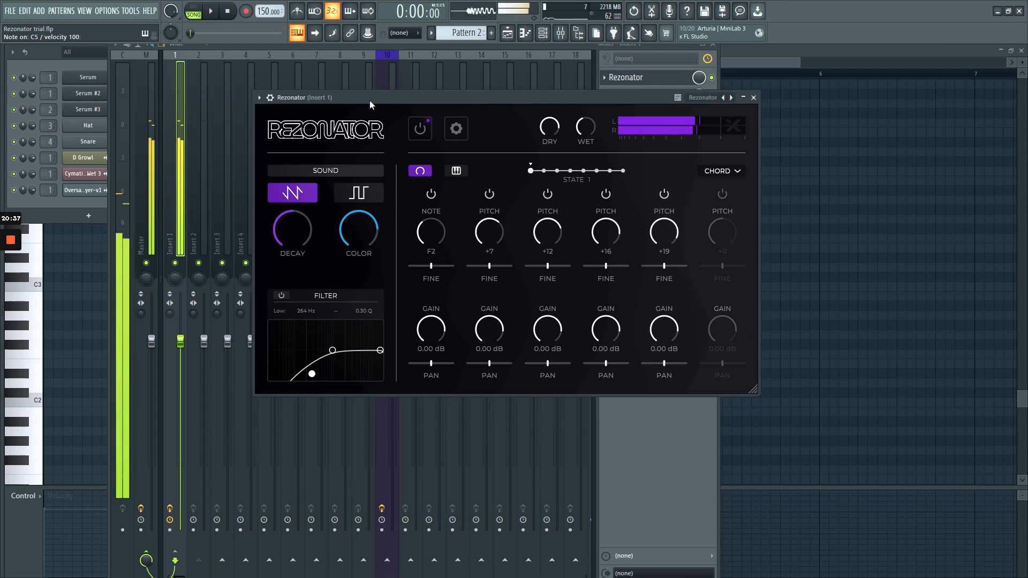
mouse_move(311, 373)
mouse_down()
mouse_move(297, 301)
mouse_move(283, 364)
mouse_move(316, 346)
mouse_move(322, 369)
mouse_up()
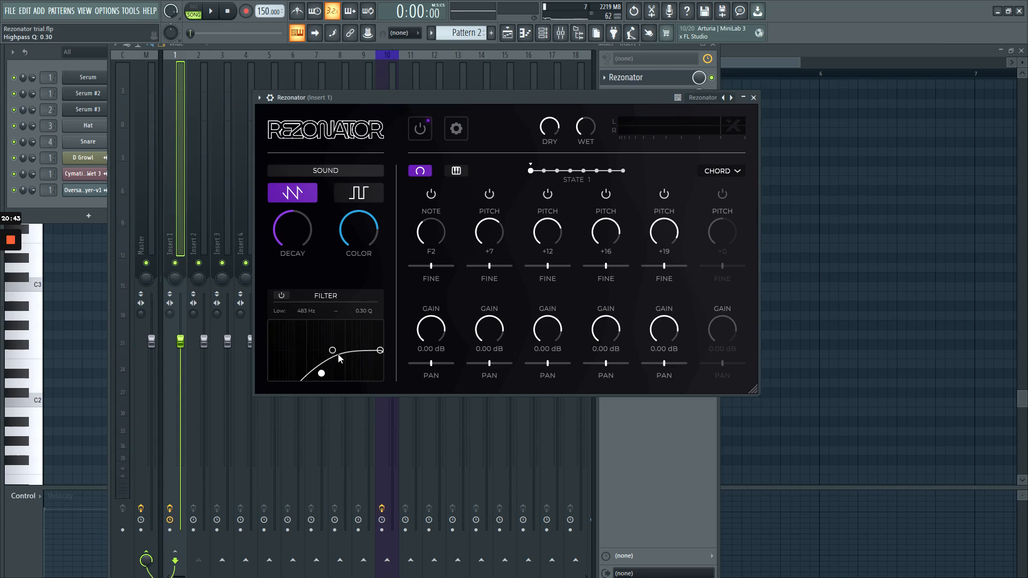
Shape the filter's bell band into a boost of about 7.8 dB at 2.87 kHz while auditioning the kick
drag(353, 97, 330, 84)
drag(309, 337, 315, 311)
drag(337, 85, 349, 90)
drag(326, 314, 352, 331)
drag(348, 85, 320, 90)
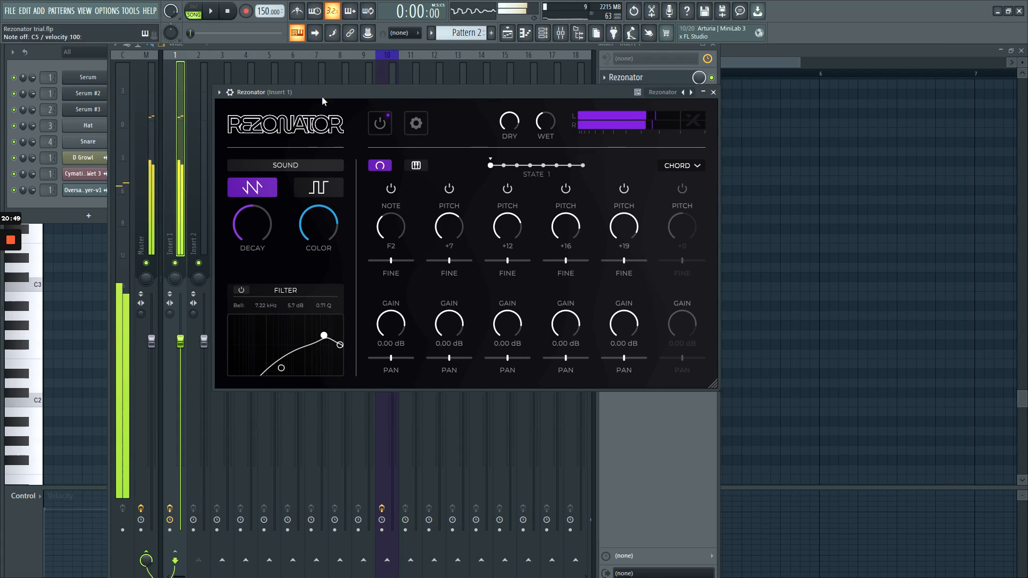
drag(318, 347, 310, 333)
drag(320, 92, 329, 90)
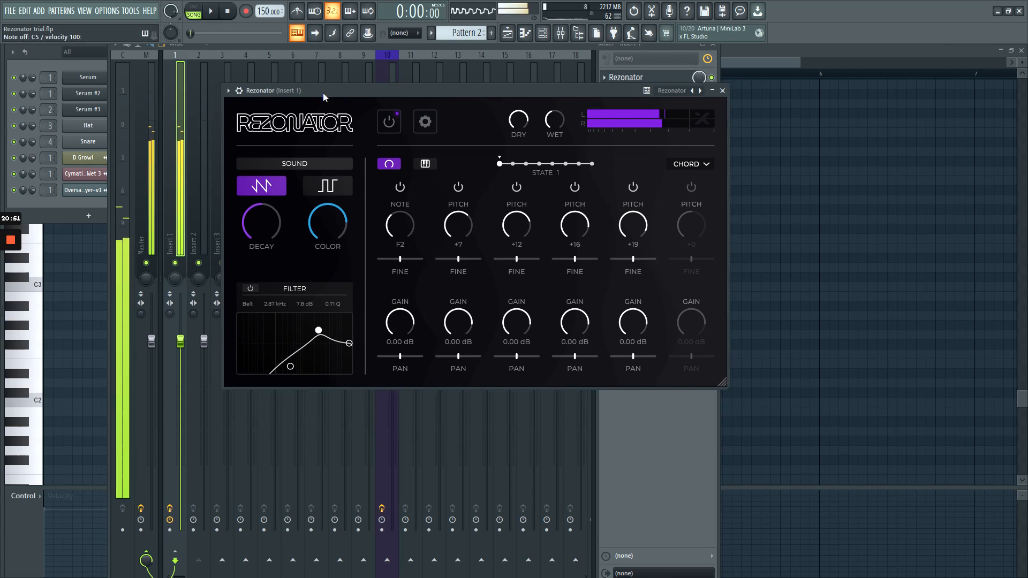
Switch the resonance type to square, with decay at about 69 and the wet level at about -10.4 dB
click(325, 187)
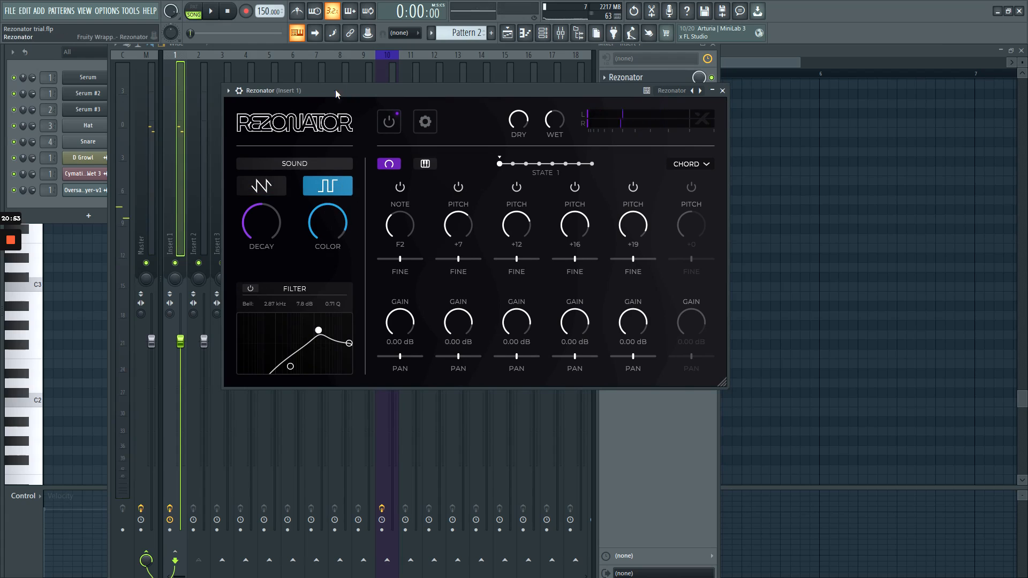
drag(275, 225, 234, 214)
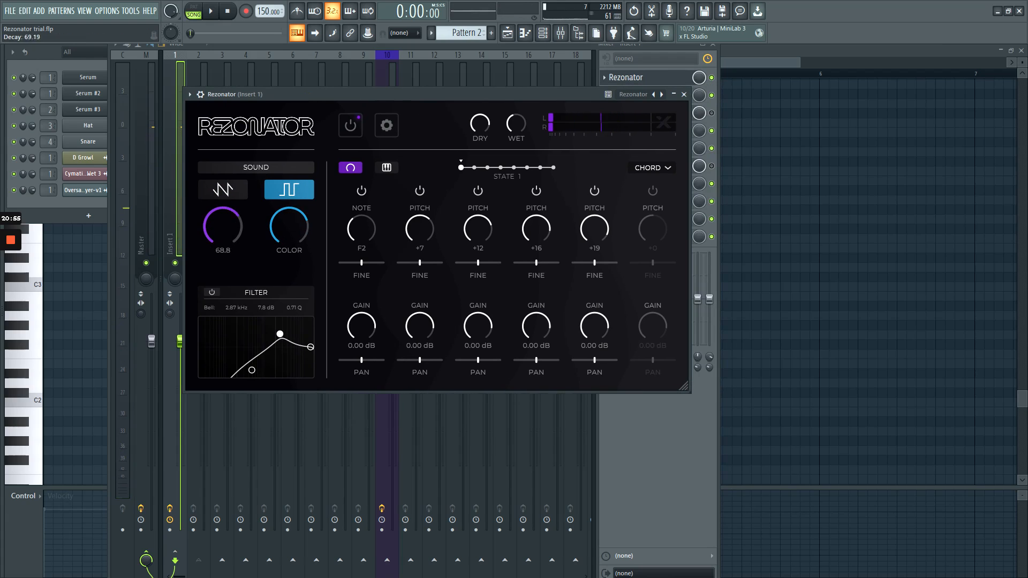
drag(269, 95, 268, 123)
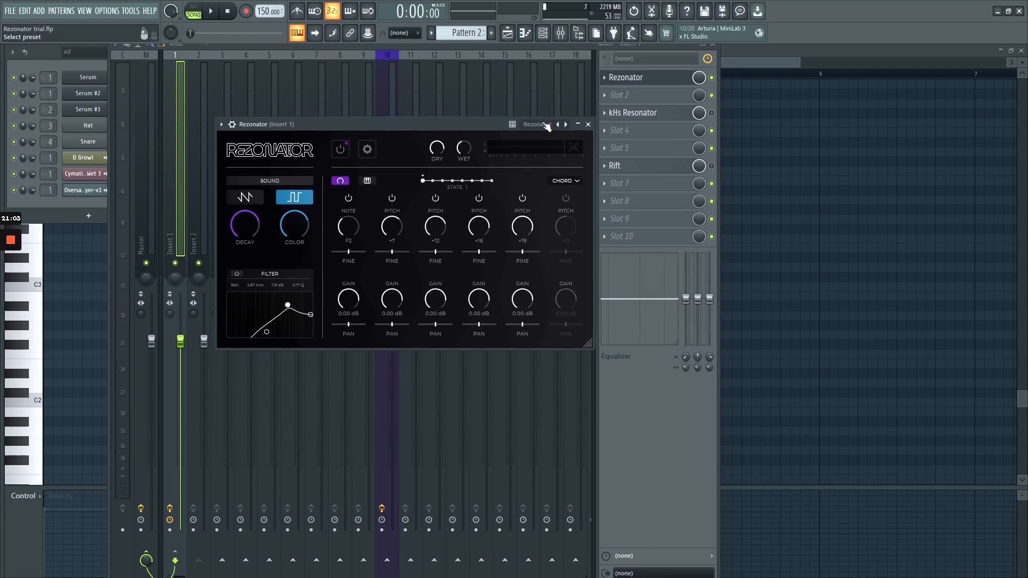
drag(595, 122, 669, 74)
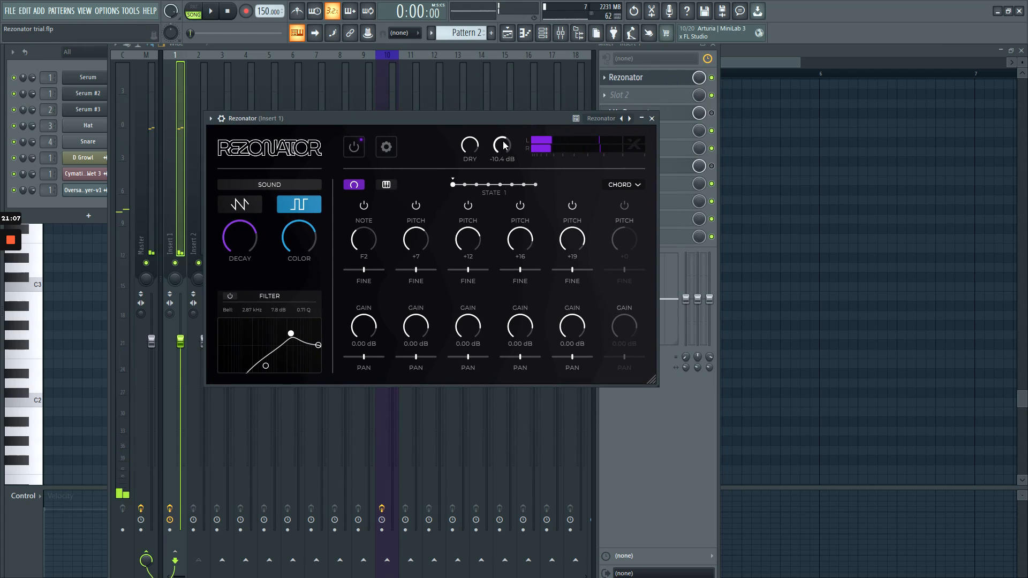
drag(447, 121, 466, 118)
Enable Rezonator's reverb with wet 38.12, length about 53 and highs 70.98
click(416, 145)
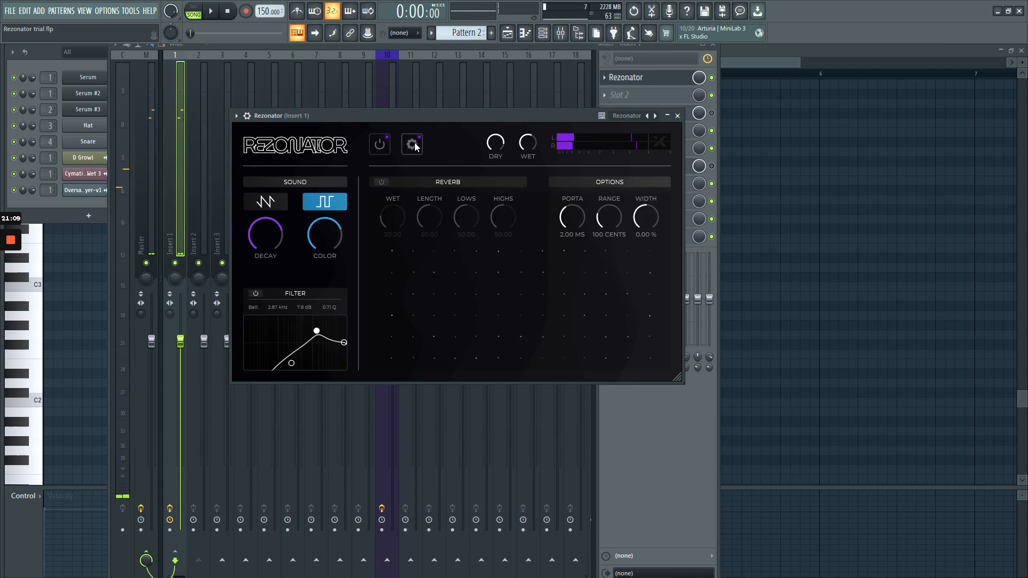
click(381, 182)
drag(392, 217, 392, 198)
mouse_move(393, 113)
mouse_down()
mouse_move(428, 116)
mouse_move(403, 111)
mouse_up()
drag(514, 227, 514, 216)
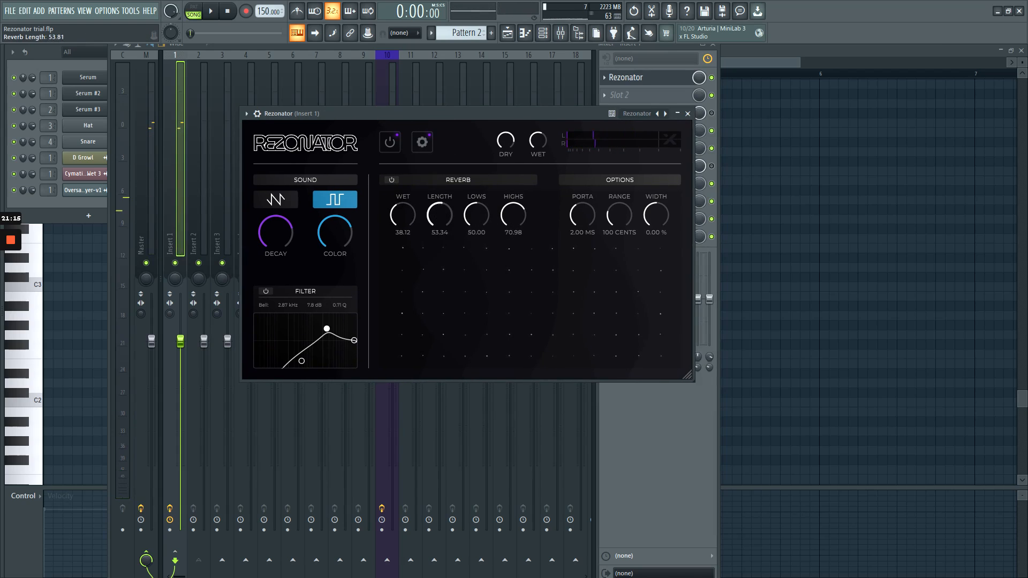
Audition the kick through the reverb, raising its length to 65.26 and lowering the dry level to about -6.8 dB
drag(438, 114, 461, 118)
key(c)
key(c)
drag(513, 115, 548, 112)
key(z)
key(z)
key(z)
drag(518, 115, 390, 89)
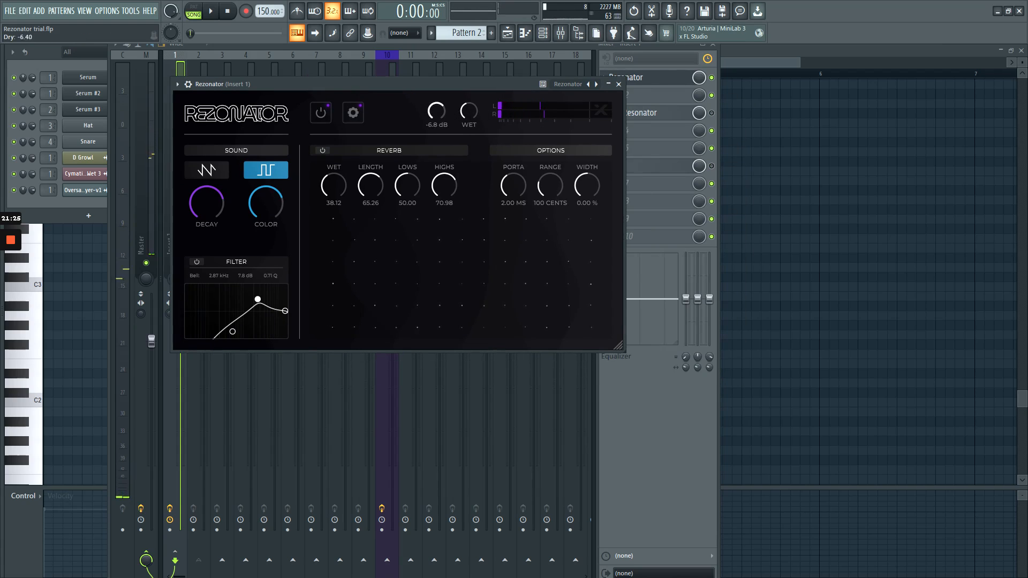
Reopen Rezonator on Insert 1, lower its decay, and audition the kick
click(373, 75)
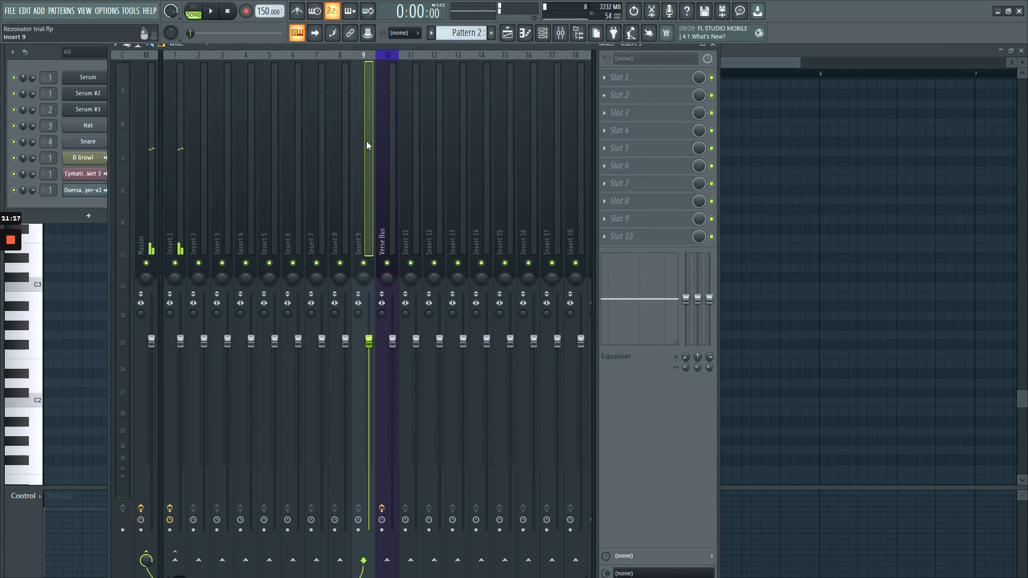
click(169, 146)
click(621, 79)
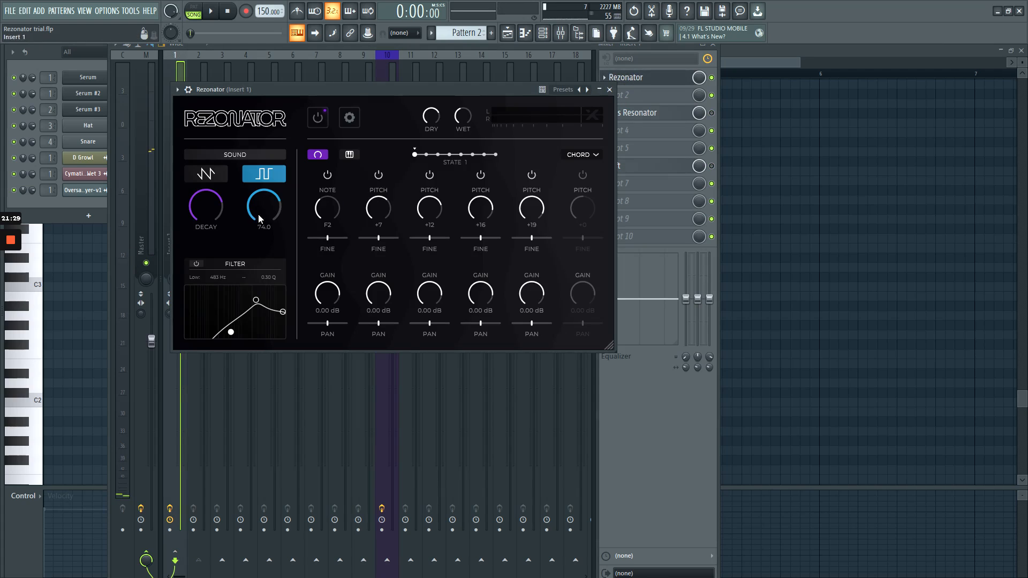
drag(206, 206, 206, 227)
drag(246, 92, 291, 82)
key(z)
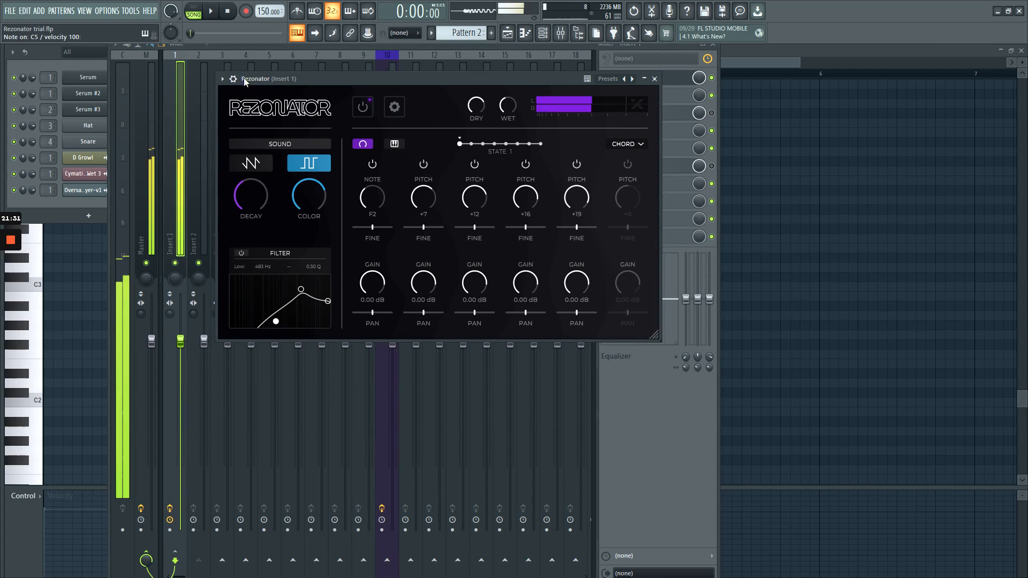
key(q)
Compare the sawtooth resonance type with square and check the plugin's settings page, returning to square and the voice controls
click(250, 163)
click(309, 163)
click(397, 108)
click(396, 107)
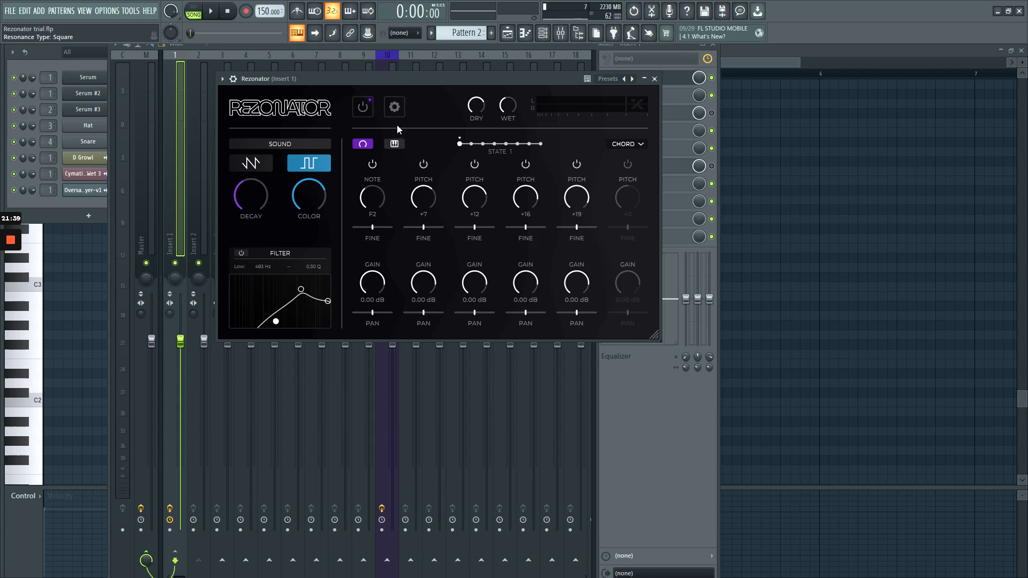
Spread the panning of voices two to five, trying a sixth voice at pitch +24 and switching it off again
drag(461, 82, 458, 90)
click(625, 174)
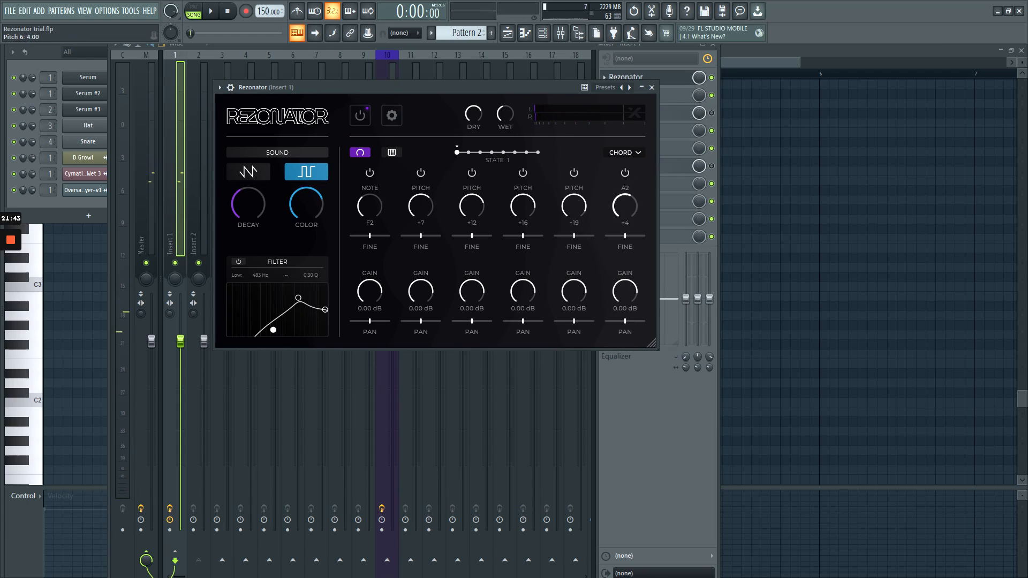
drag(523, 87, 552, 97)
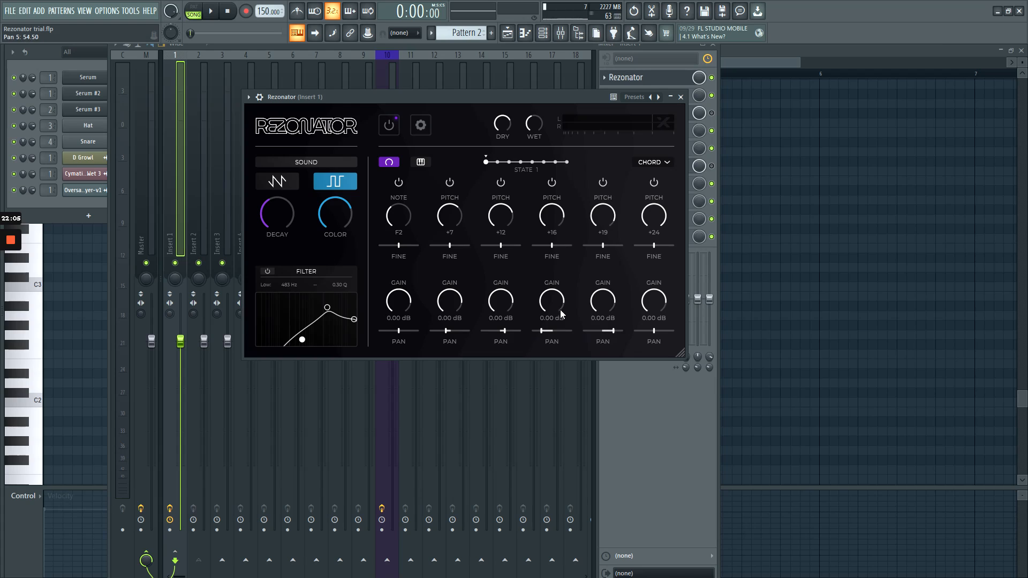
drag(476, 97, 548, 92)
click(621, 183)
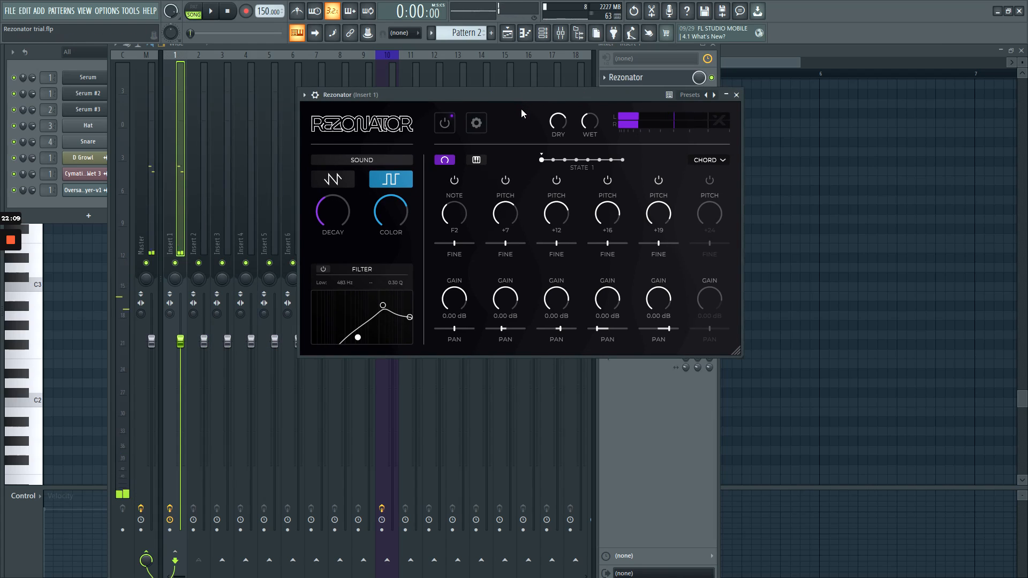
Reshape Rezonator's filter with a 2.8 dB bell at 3.94 kHz and a high cut at 16.52 kHz with Q 0.30
drag(357, 338, 384, 311)
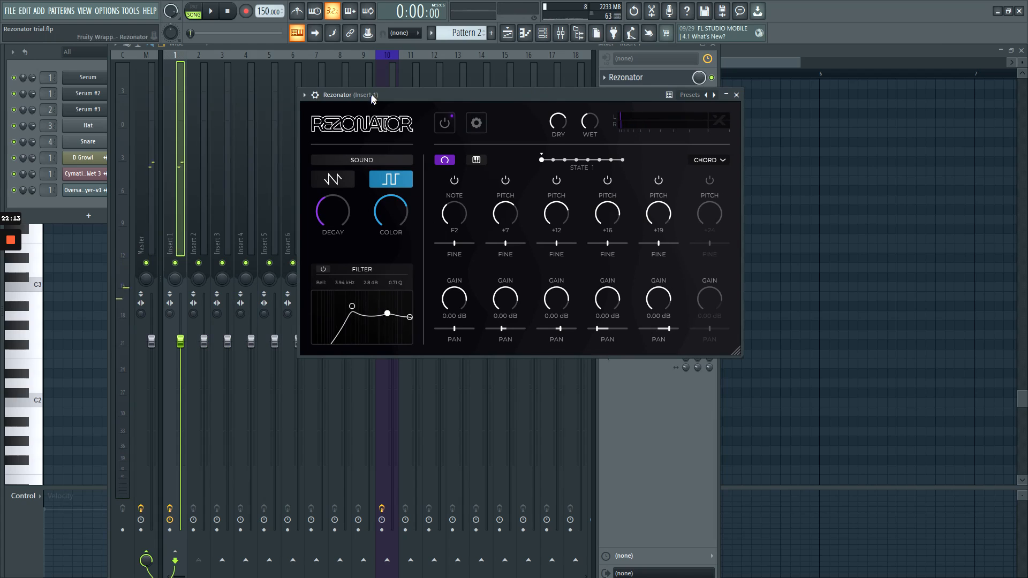
drag(372, 95, 330, 101)
drag(370, 324, 368, 358)
drag(364, 100, 310, 93)
Audition the kick repeatedly through the filtered Rezonator chord
key(q)
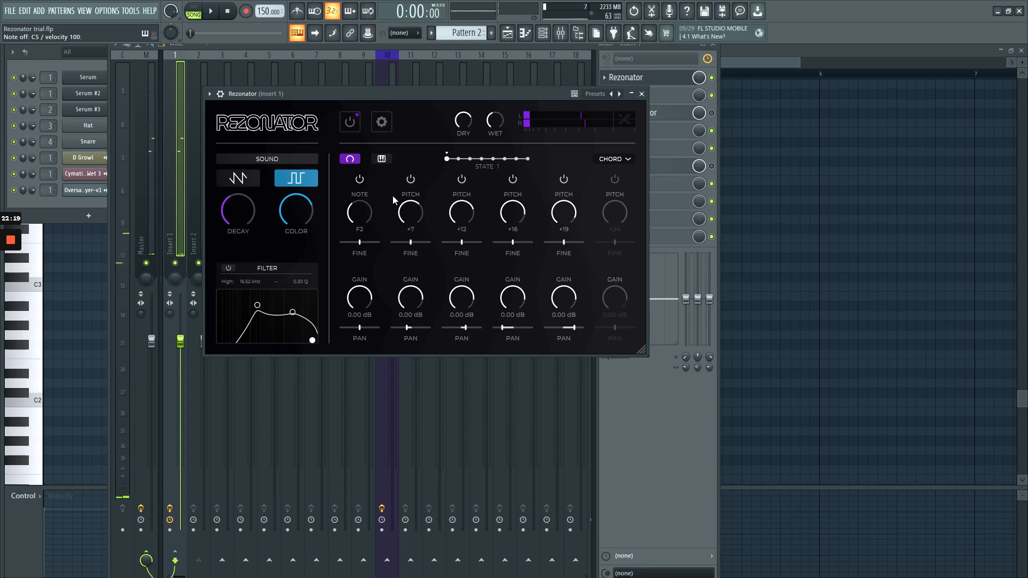
key(q)
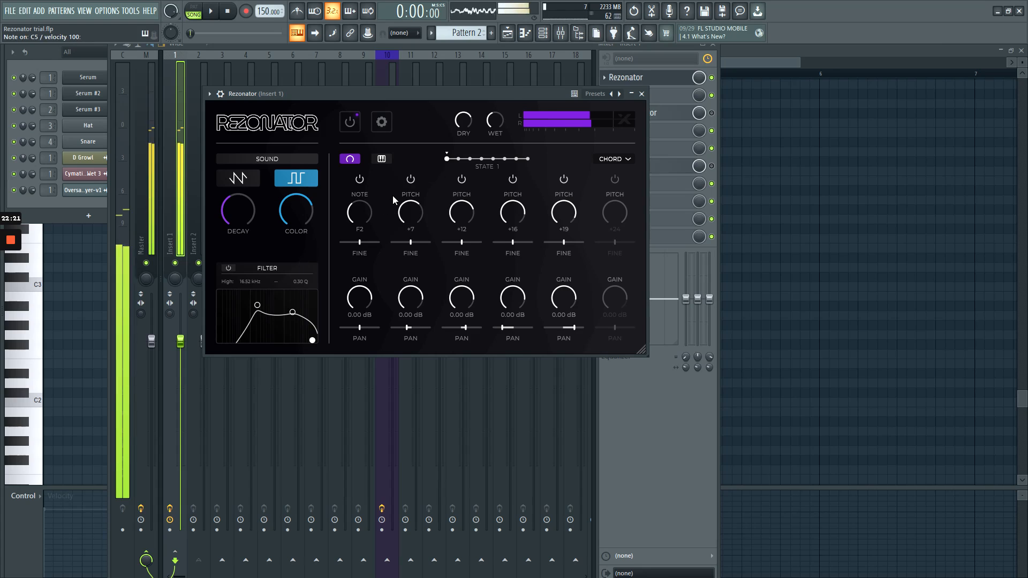
key(z)
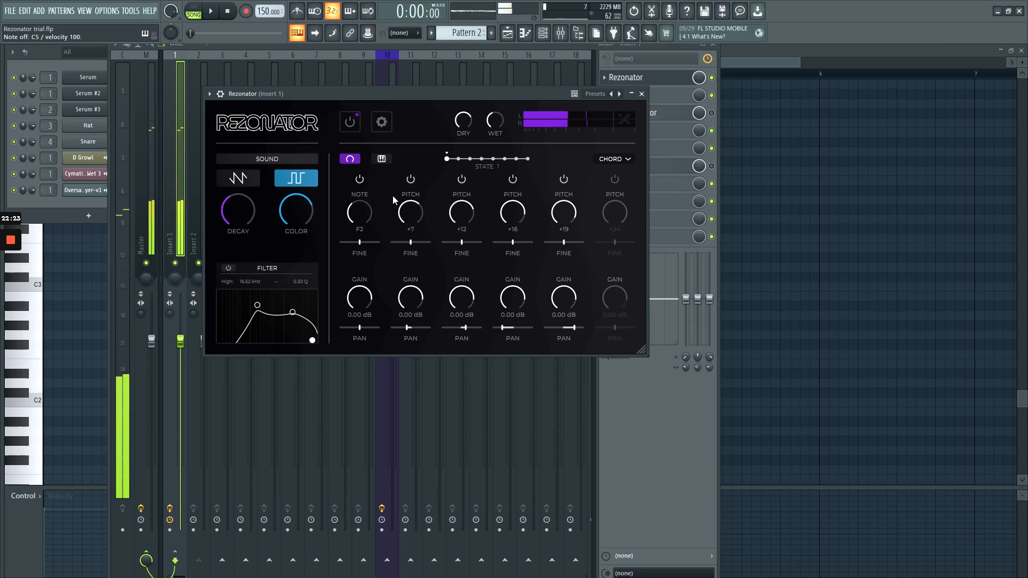
key(q)
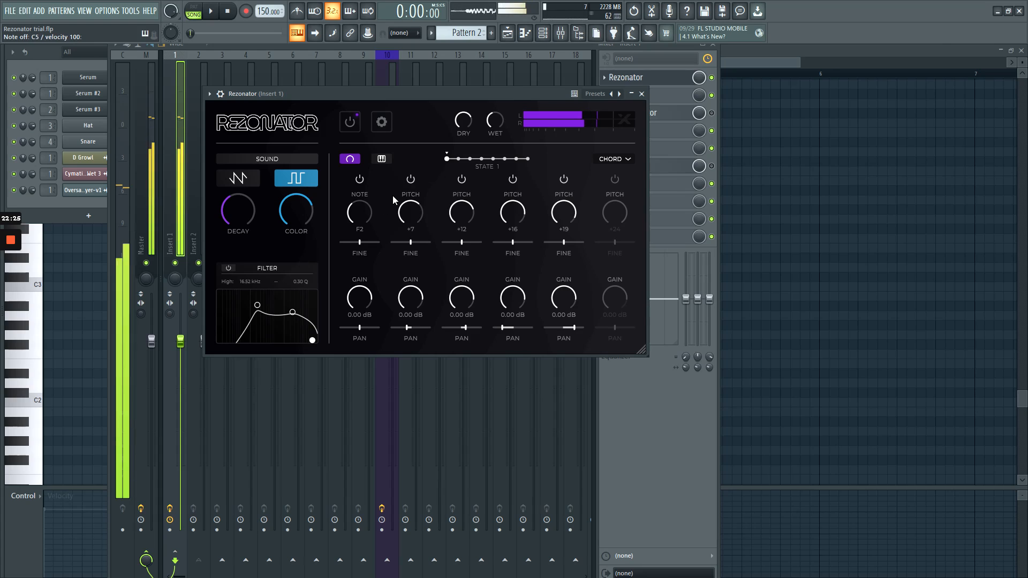
Lower Rezonator's Color, trying values down to about 6.4, while auditioning the kick
drag(296, 210, 296, 212)
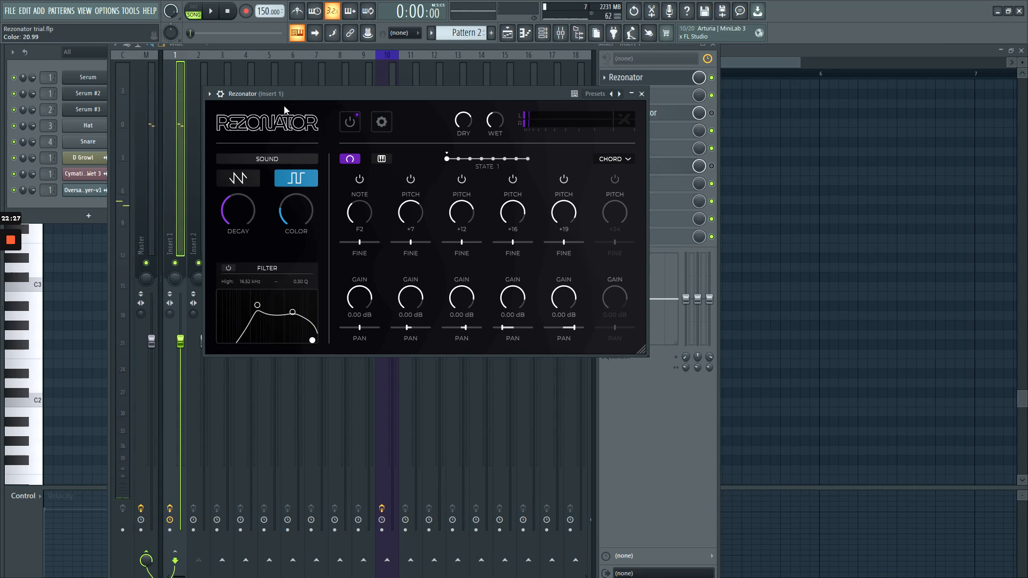
drag(274, 96, 262, 98)
key(z)
key(z)
drag(287, 226, 287, 240)
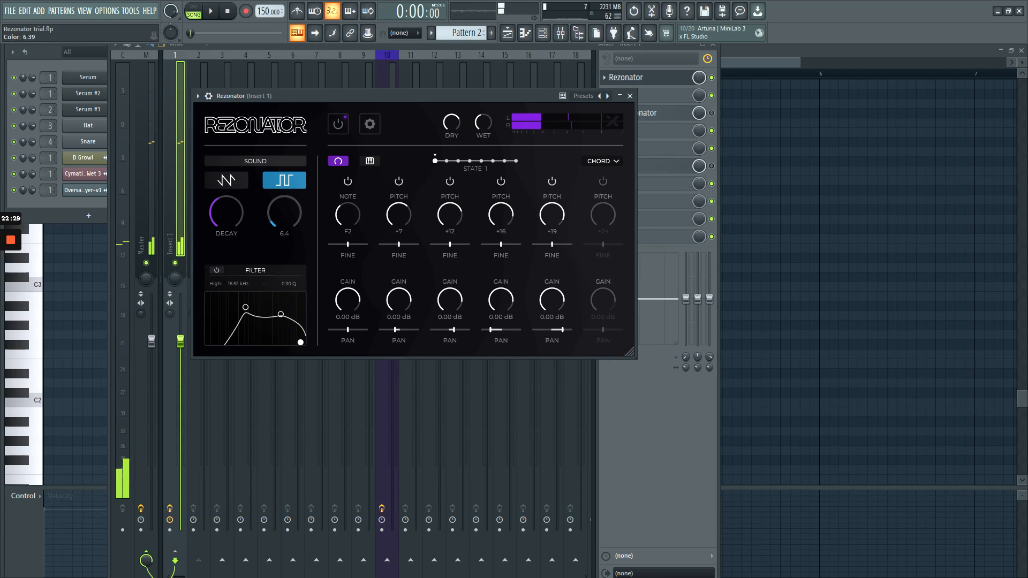
drag(291, 94, 280, 90)
key(z)
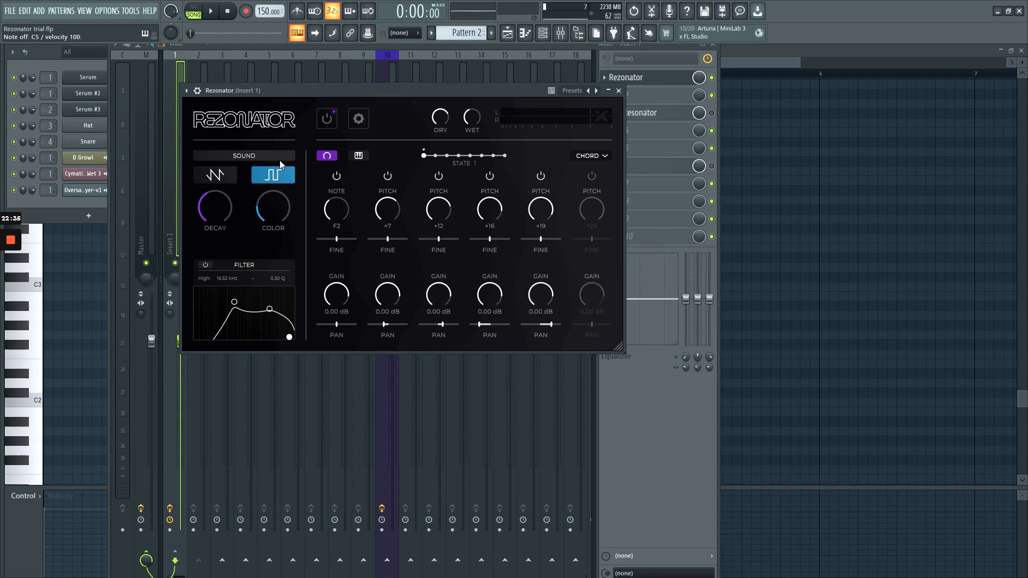
key(z)
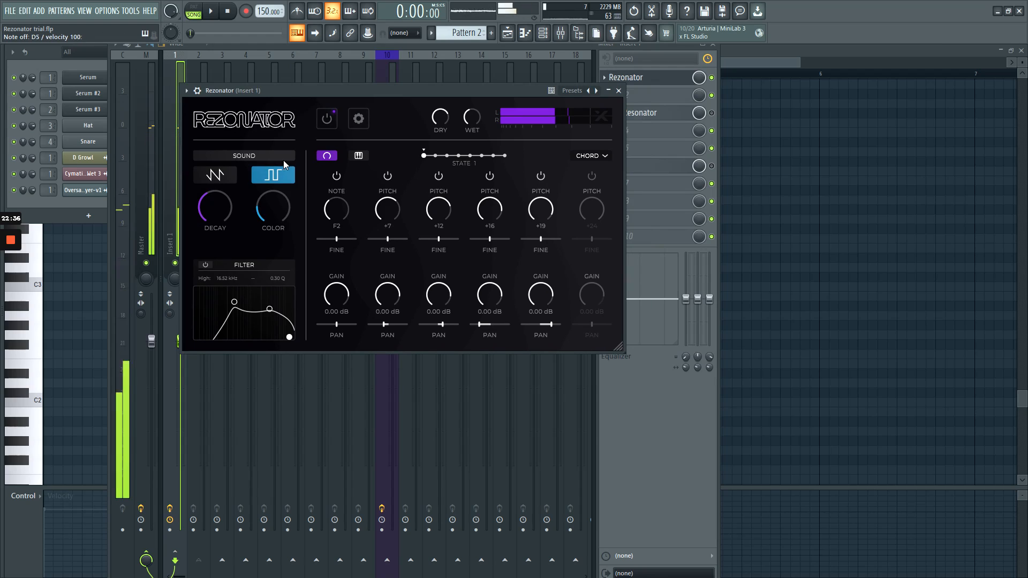
Delete Rezonator from slot 1 of Insert 1 and bring up the channel rack and playlist
click(618, 91)
click(606, 75)
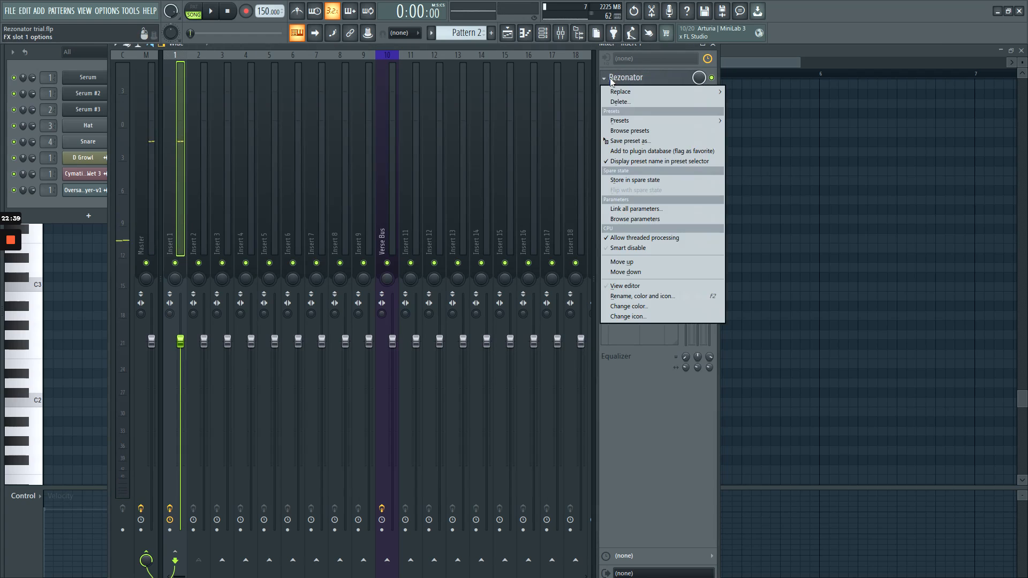
click(628, 104)
click(542, 32)
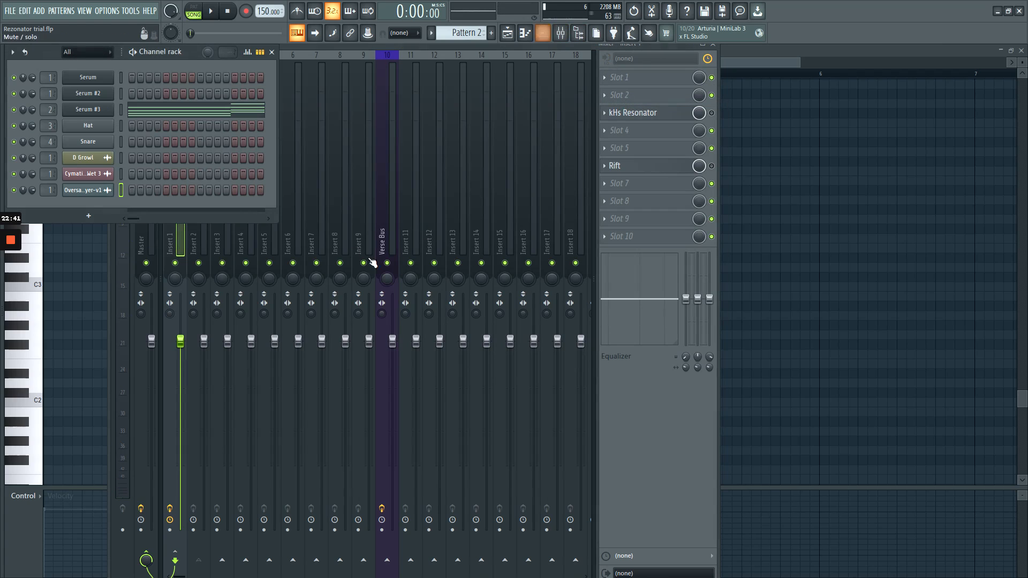
click(506, 33)
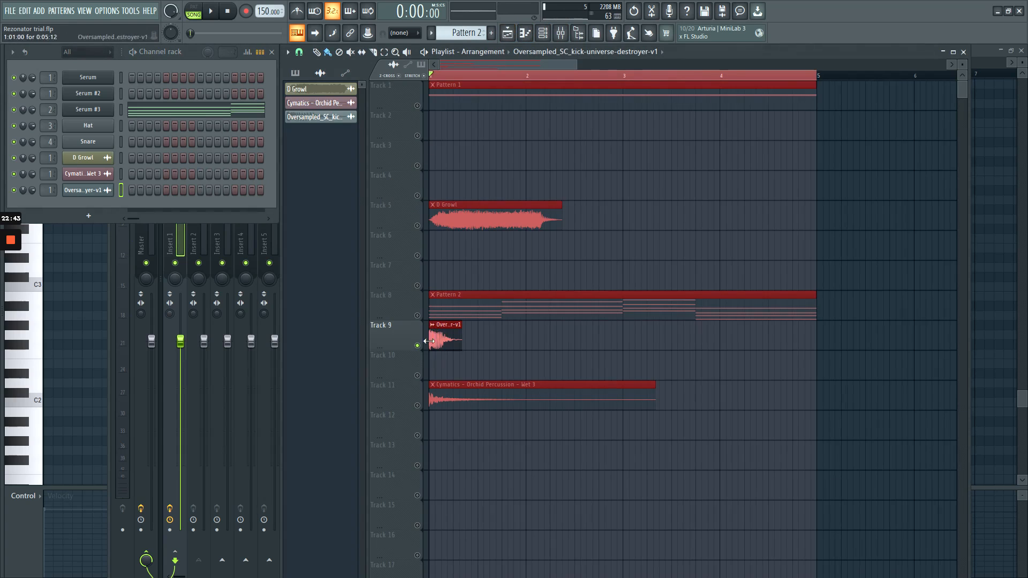
Solo track 11 and audition the Cymatics Orchid Percussion clip
click(431, 399)
key(space)
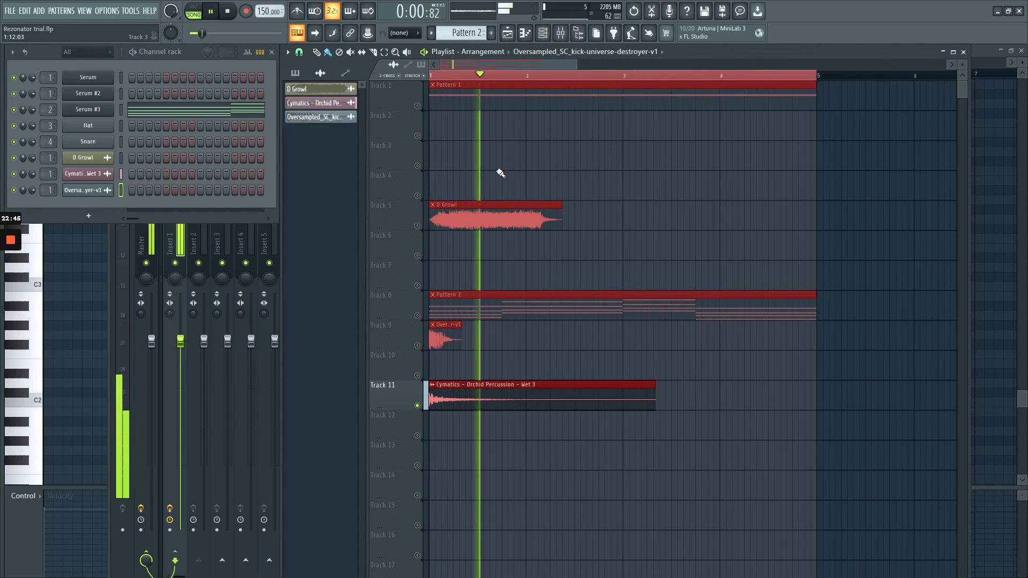
key(space)
Open the Orchid Percussion sample in Edison, convert it to a score for the piano roll, and close Edison
click(102, 173)
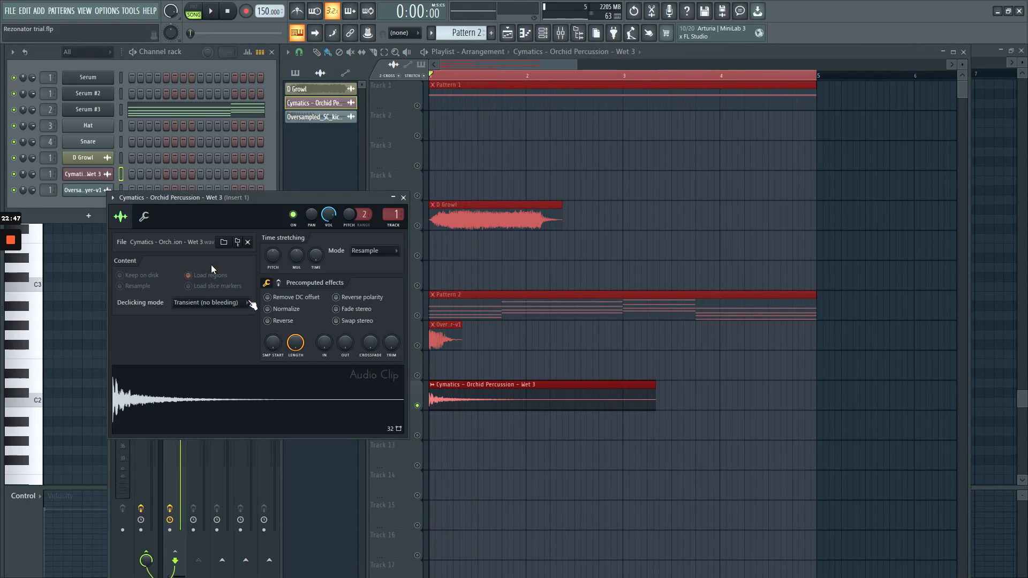
right_click(282, 417)
click(323, 448)
right_click(370, 318)
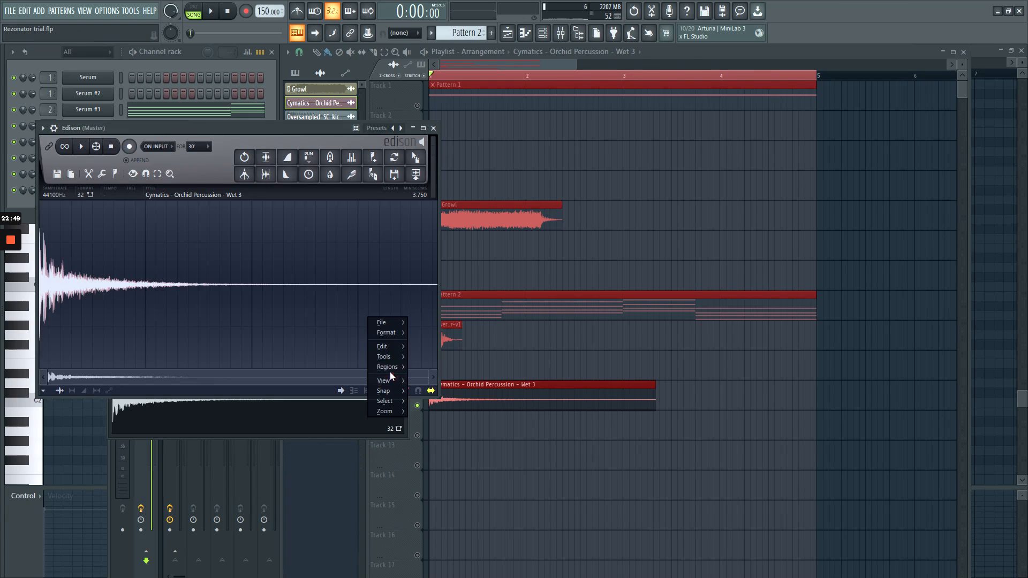
mouse_move(388, 357)
click(555, 450)
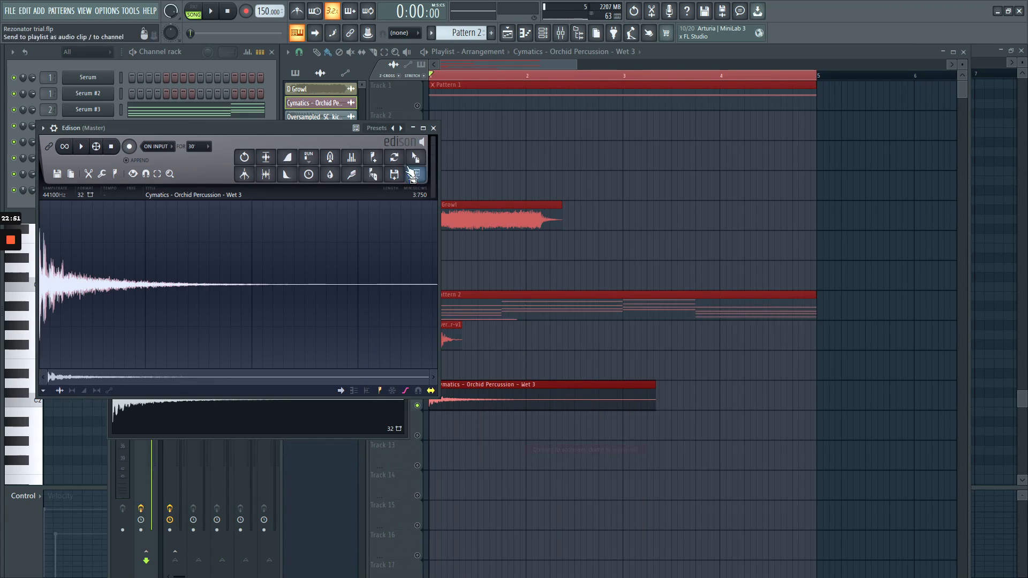
click(433, 128)
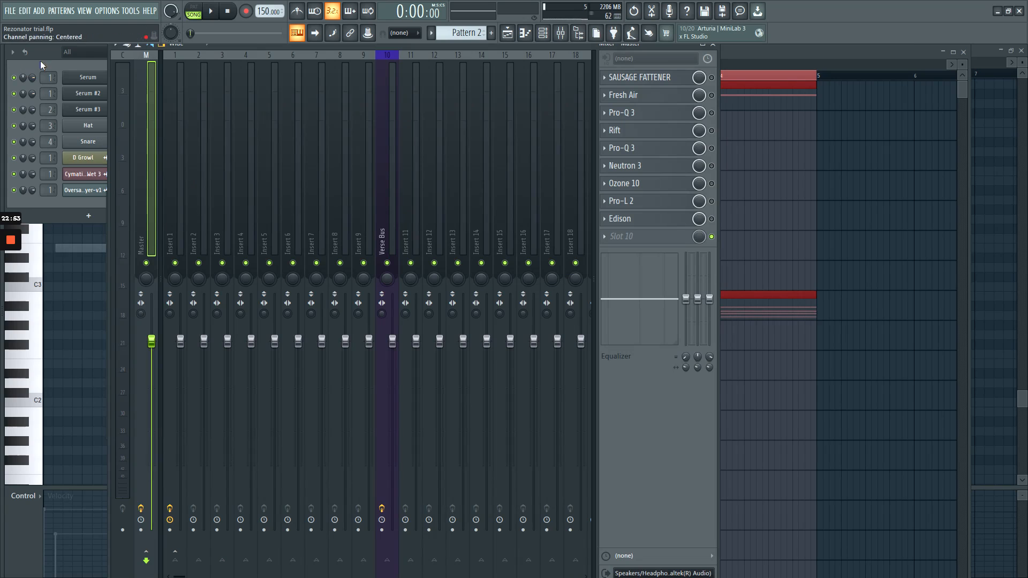
Check the converted note's pitch in the Orchid Percussion channel's piano roll and delete that note
click(159, 176)
click(123, 248)
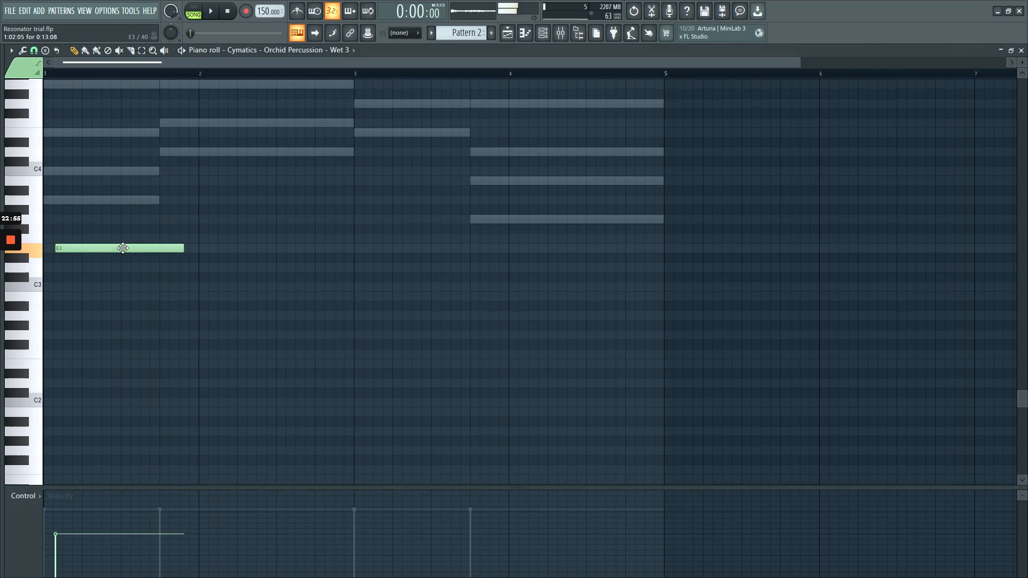
right_click(121, 247)
Load Rezonator into slot 1 of mixer Insert 1
click(542, 33)
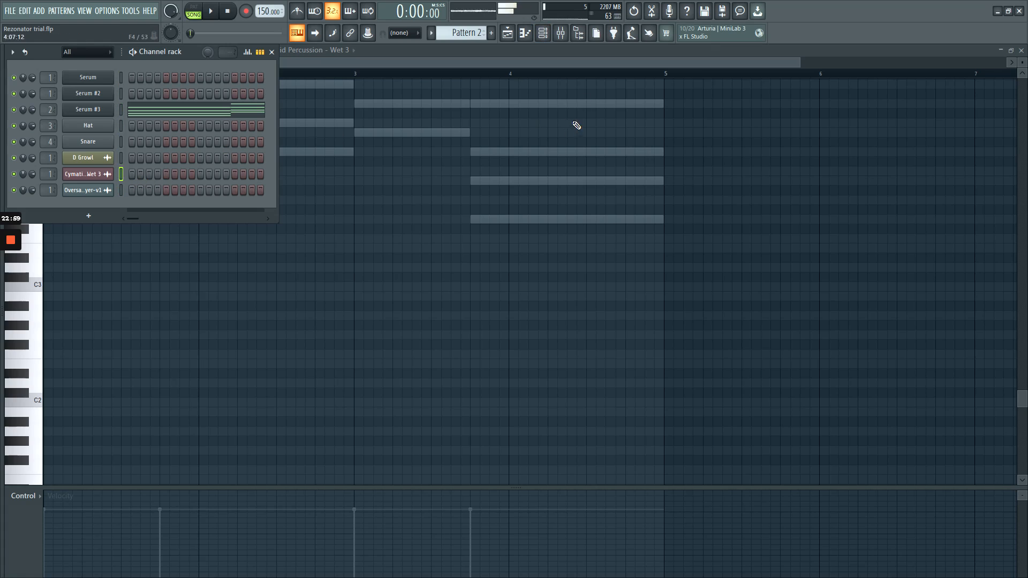
click(574, 33)
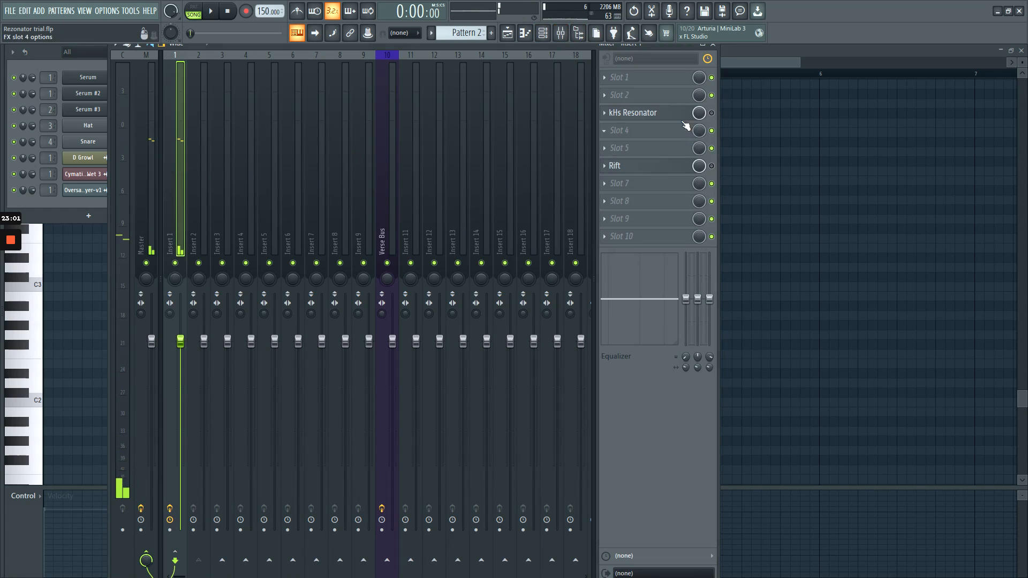
click(638, 80)
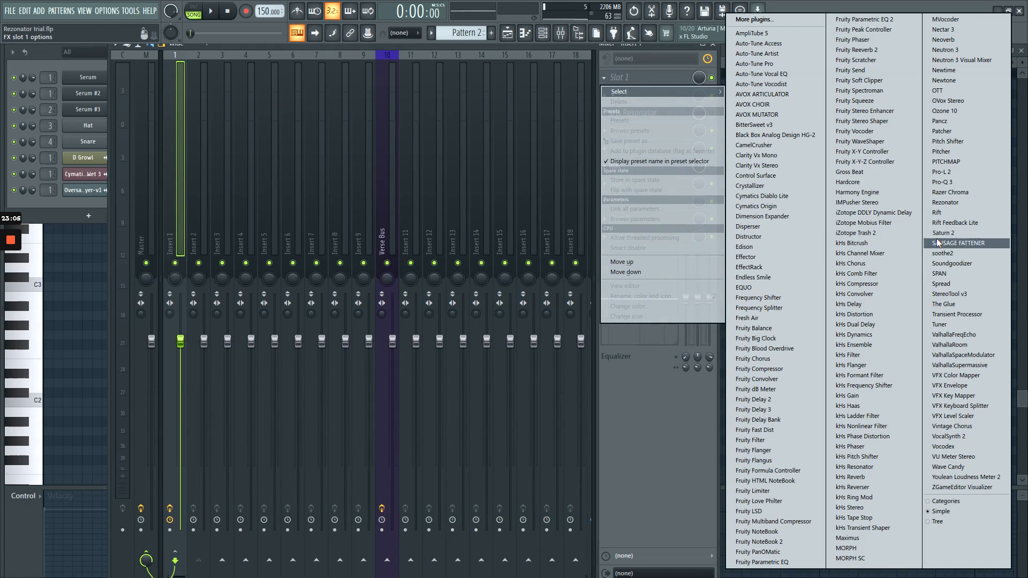
click(945, 202)
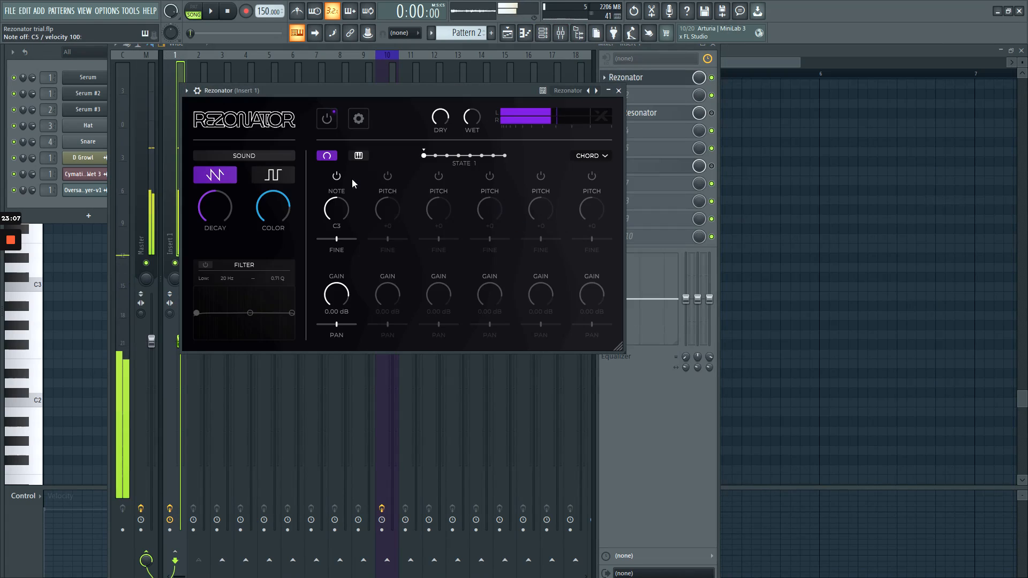
Set Rezonator's root note to E4 and apply the chord preset with pitches +7, +12, +15 and +19
drag(336, 209, 336, 202)
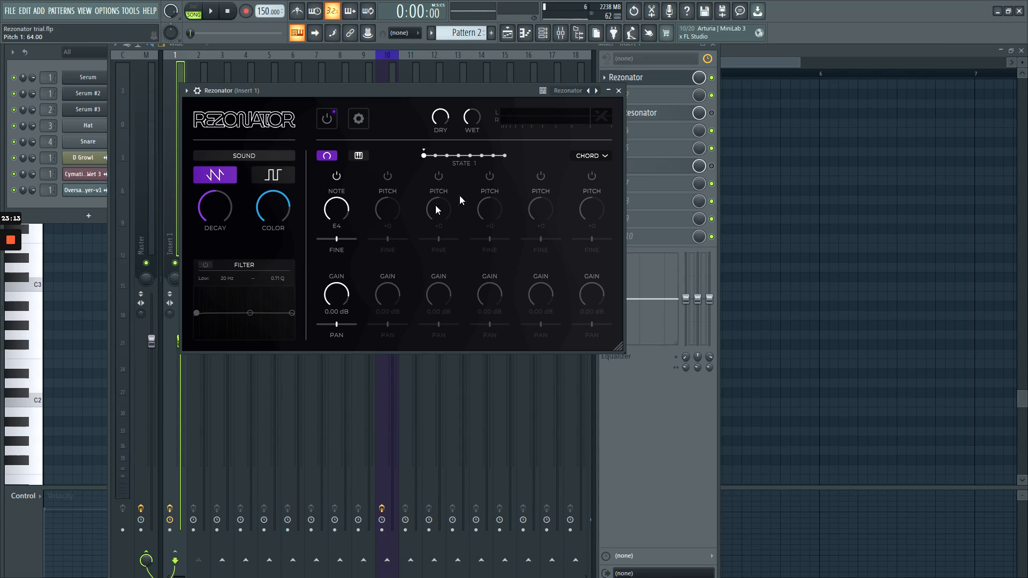
click(577, 156)
click(599, 167)
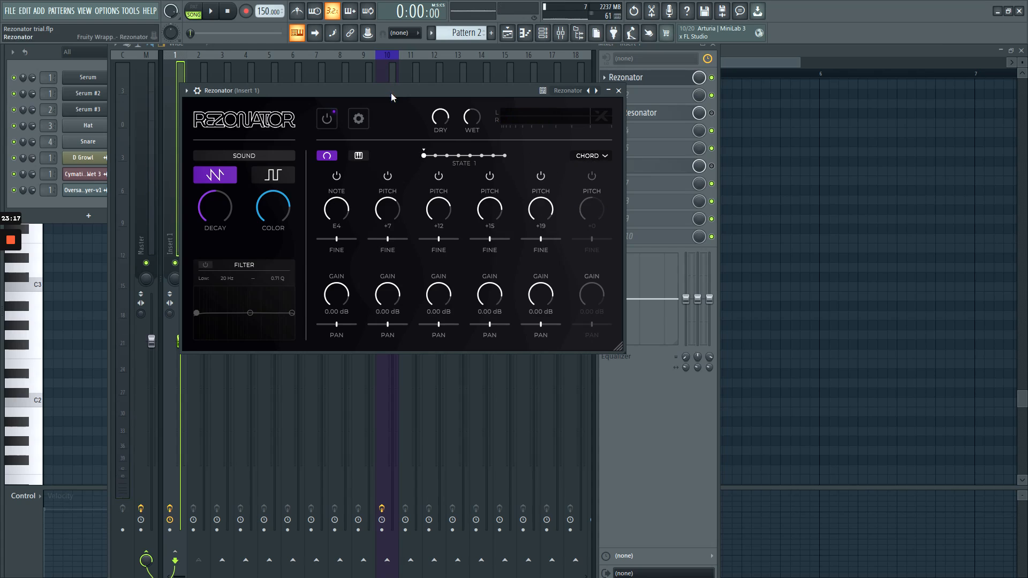
Switch Rezonator's sound from saw to square wave while auditioning the percussion through the E4 chord
drag(390, 96, 456, 92)
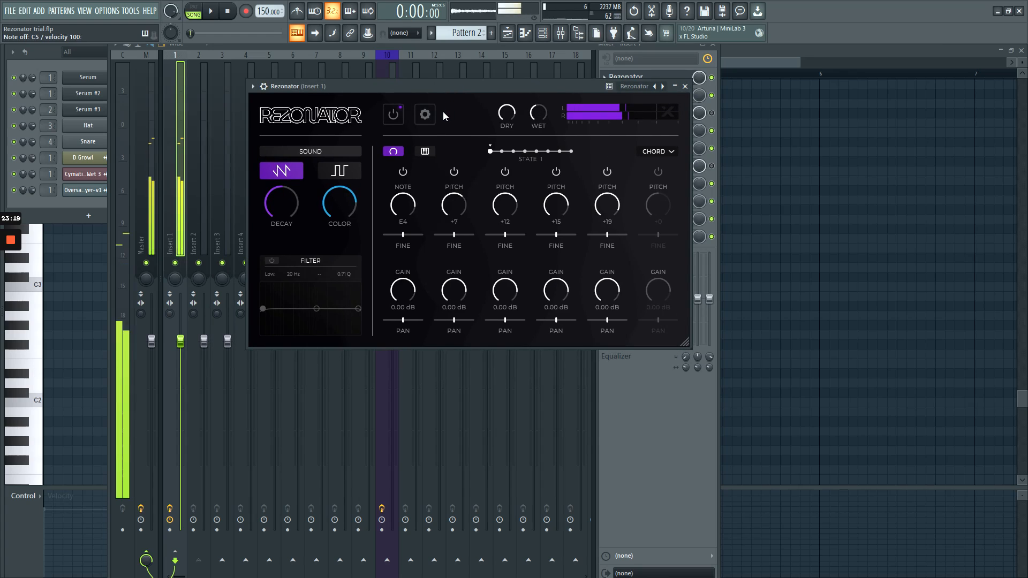
click(339, 170)
drag(385, 90, 345, 90)
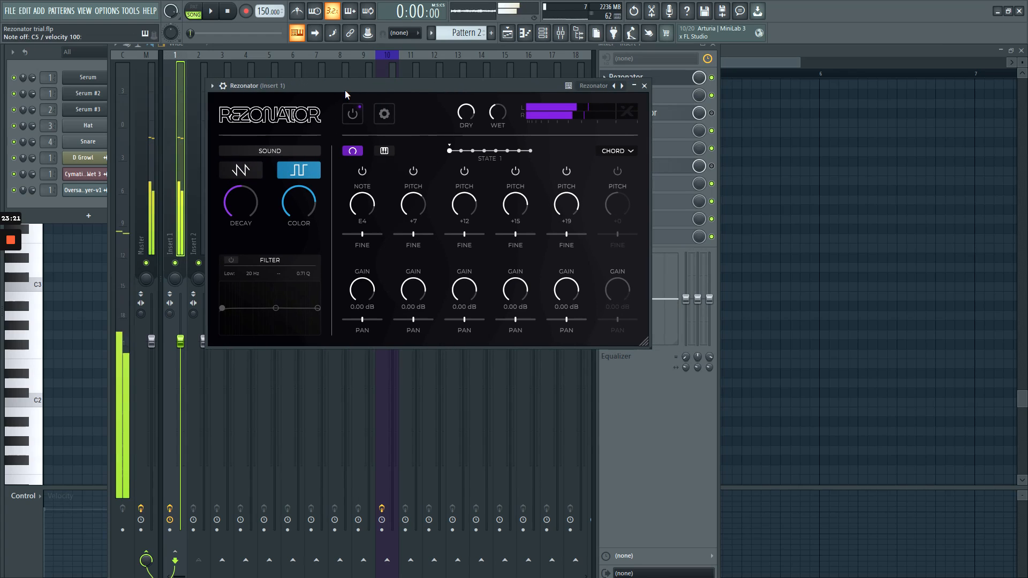
mouse_move(303, 190)
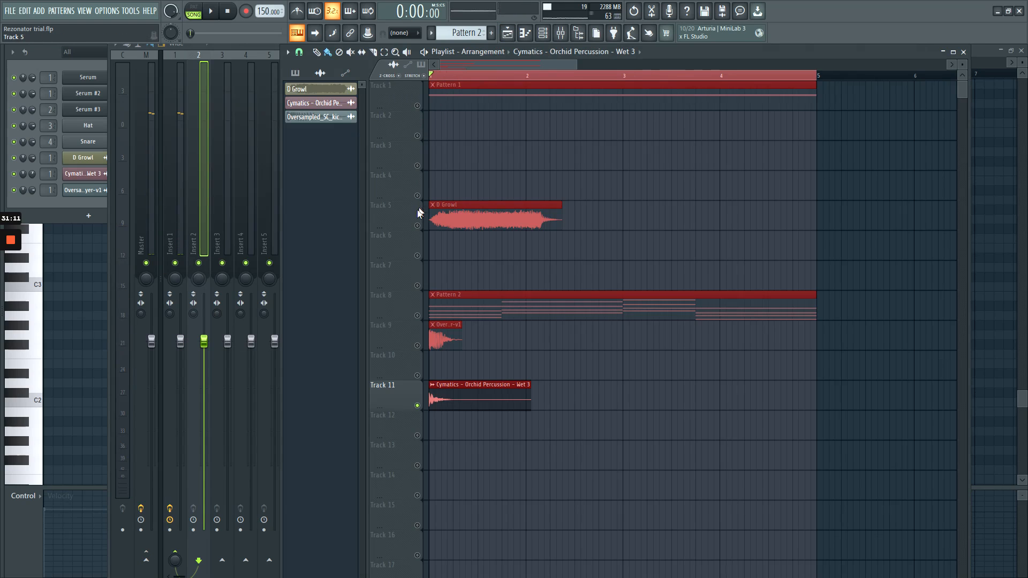
Solo track 5 and play the D Growl clip
click(427, 214)
key(space)
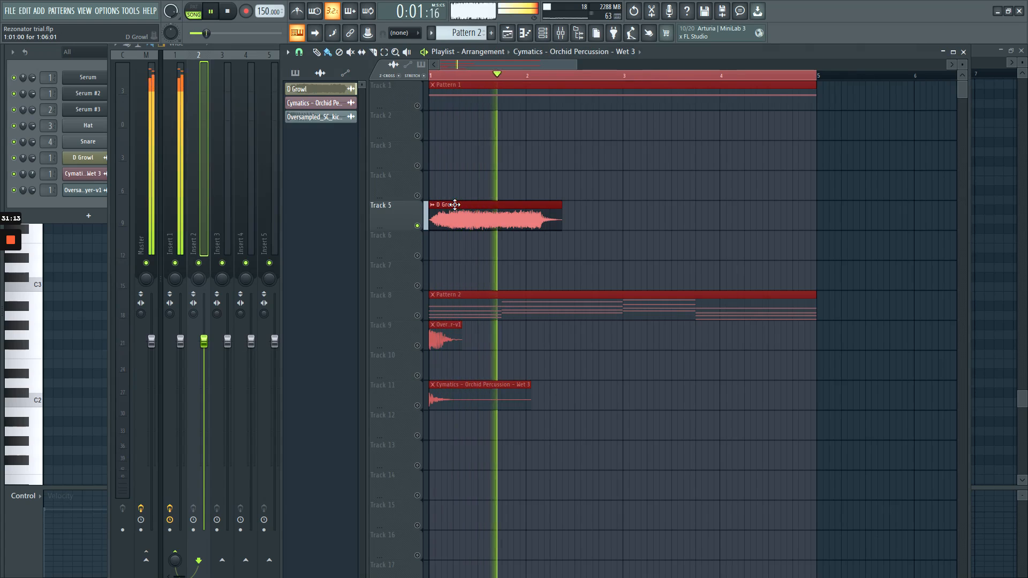
Route the D Growl channel to mixer Insert 2 and audition the clip from the playlist
click(560, 33)
click(53, 79)
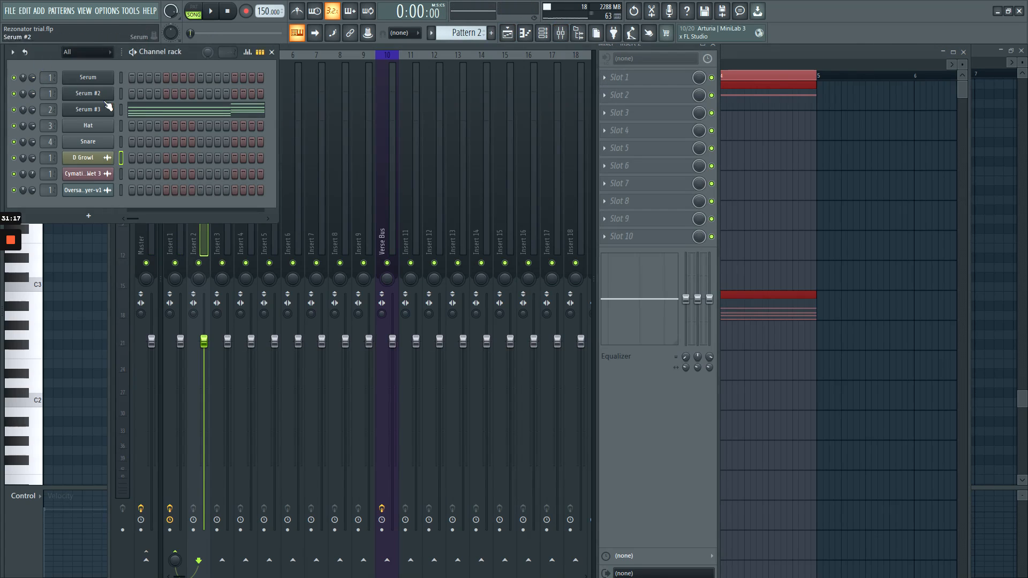
key(space)
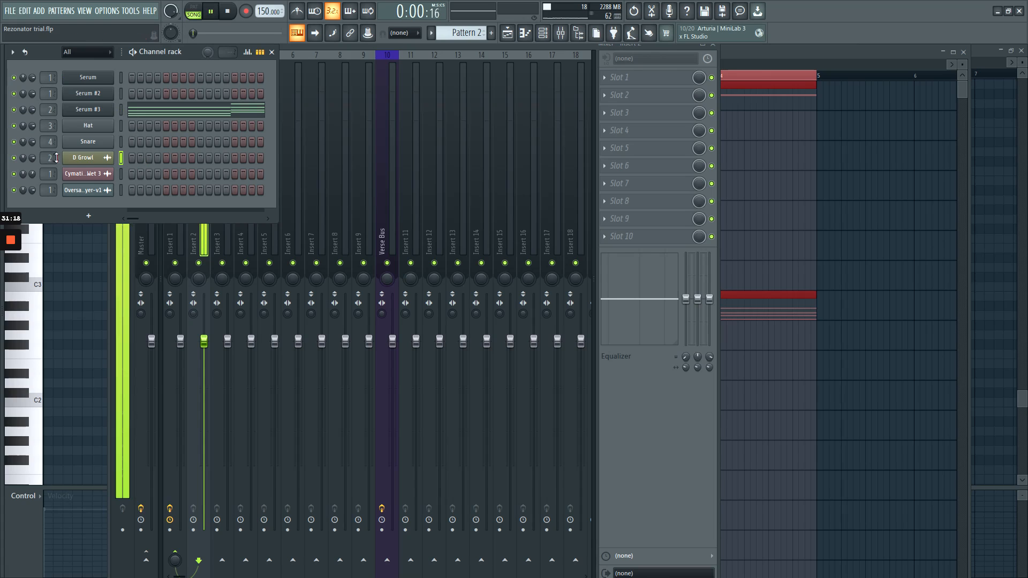
click(206, 243)
key(space)
click(509, 34)
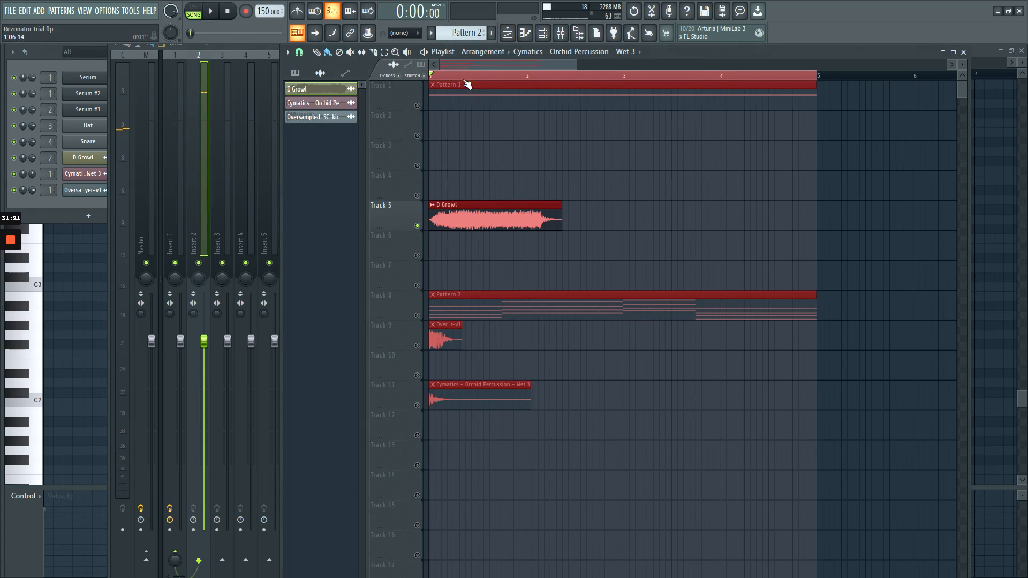
key(space)
key(space)
Route the D Growl channel to mixer Insert 3 and audition the unprocessed growl
click(225, 113)
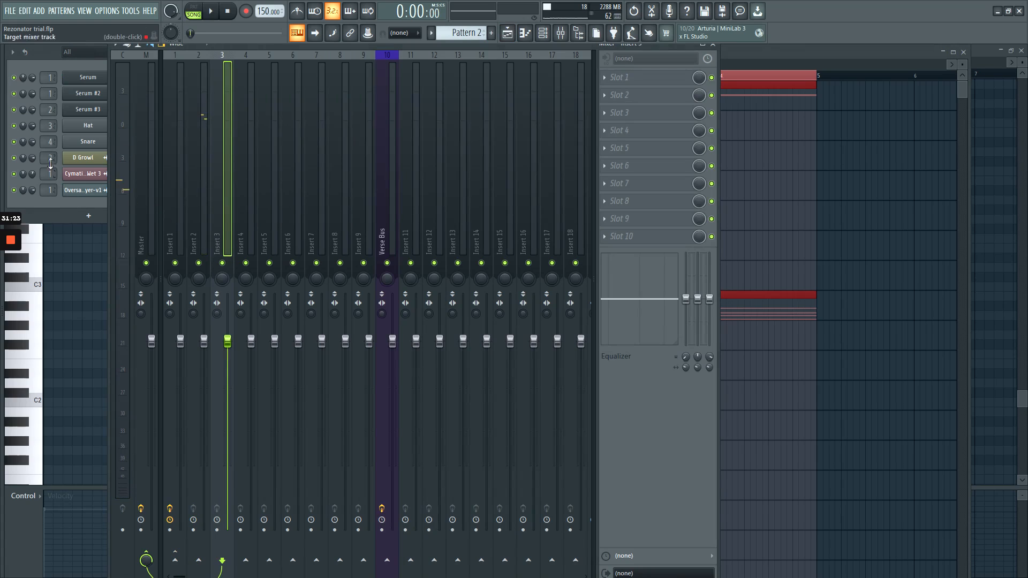
drag(52, 167, 51, 161)
key(space)
click(507, 33)
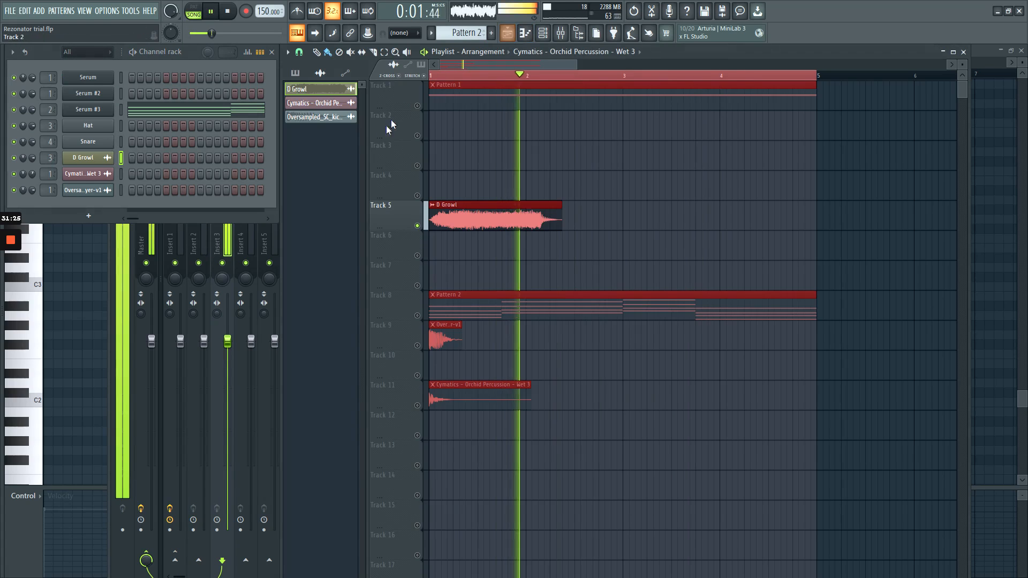
key(space)
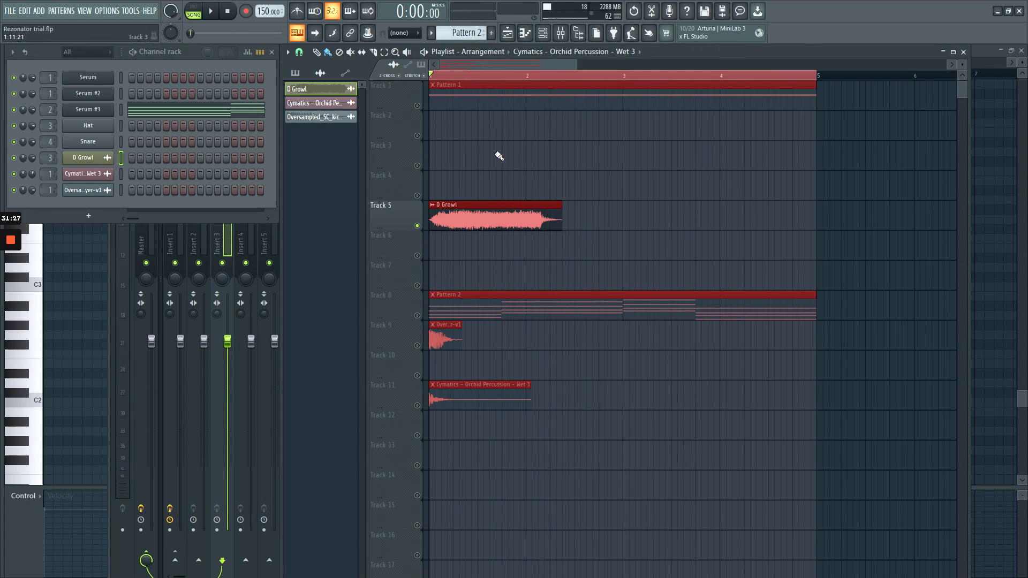
key(space)
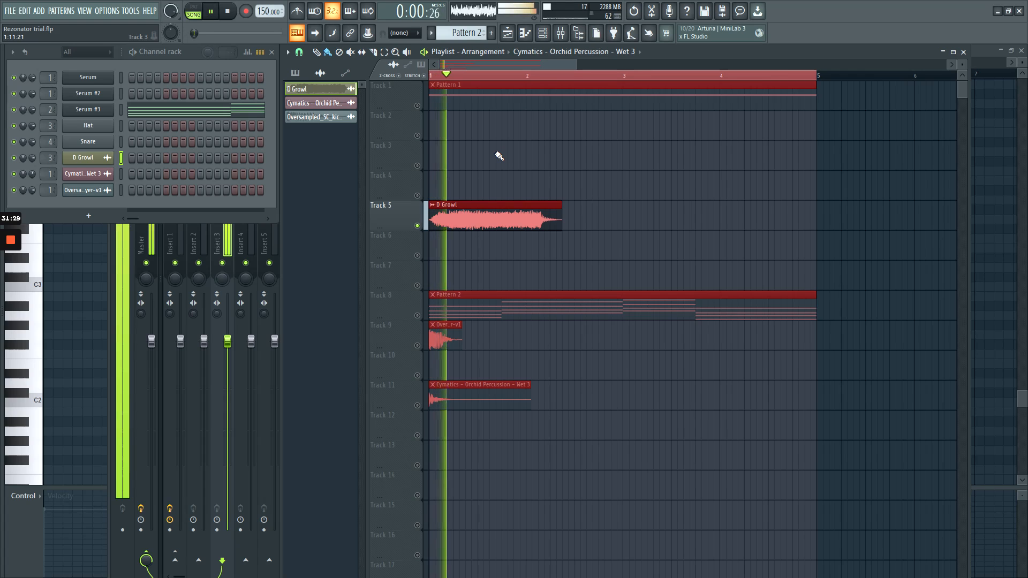
key(space)
Load Rezonator into slot 1 of mixer Insert 3
key(F9)
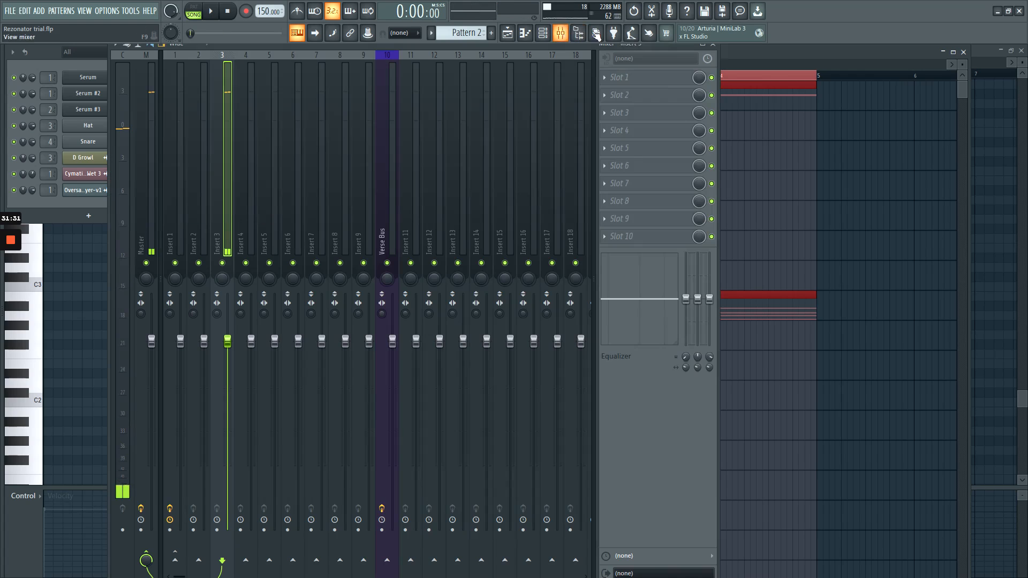
click(633, 78)
mouse_move(716, 94)
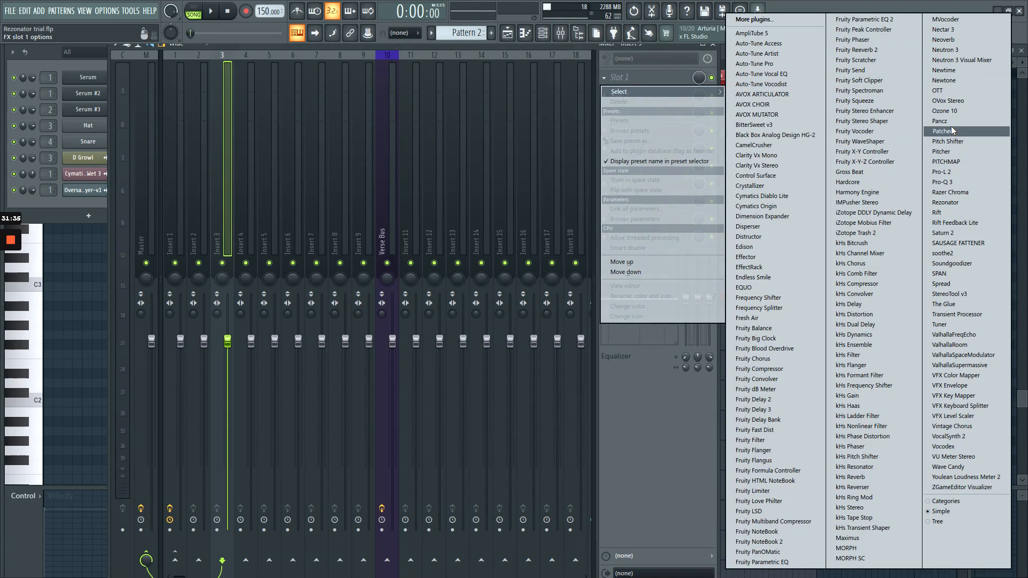
click(951, 202)
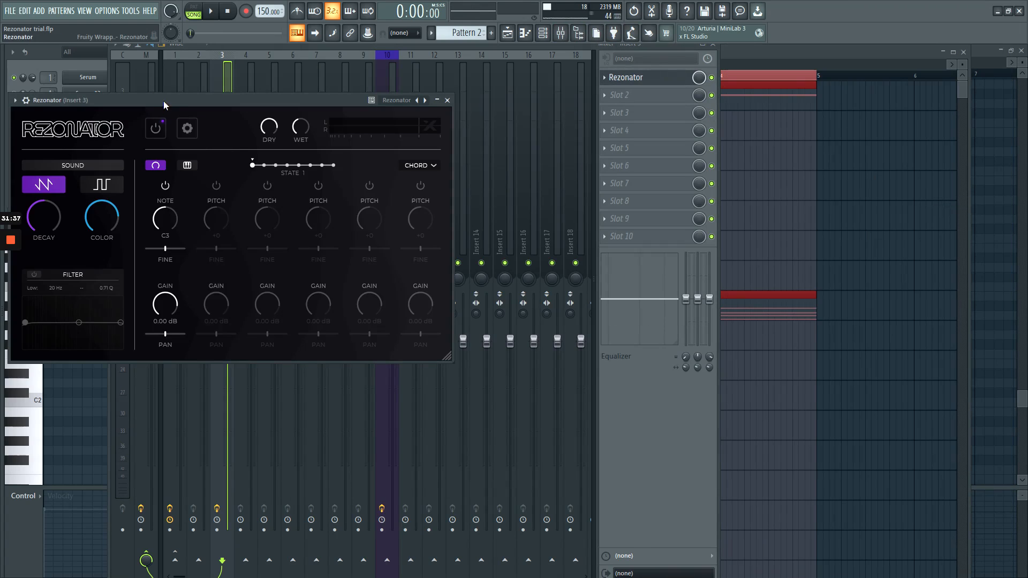
Set Rezonator's root note to D2 and raise Color to about 95.6 while auditioning the growl
drag(164, 102, 290, 93)
drag(294, 206, 294, 204)
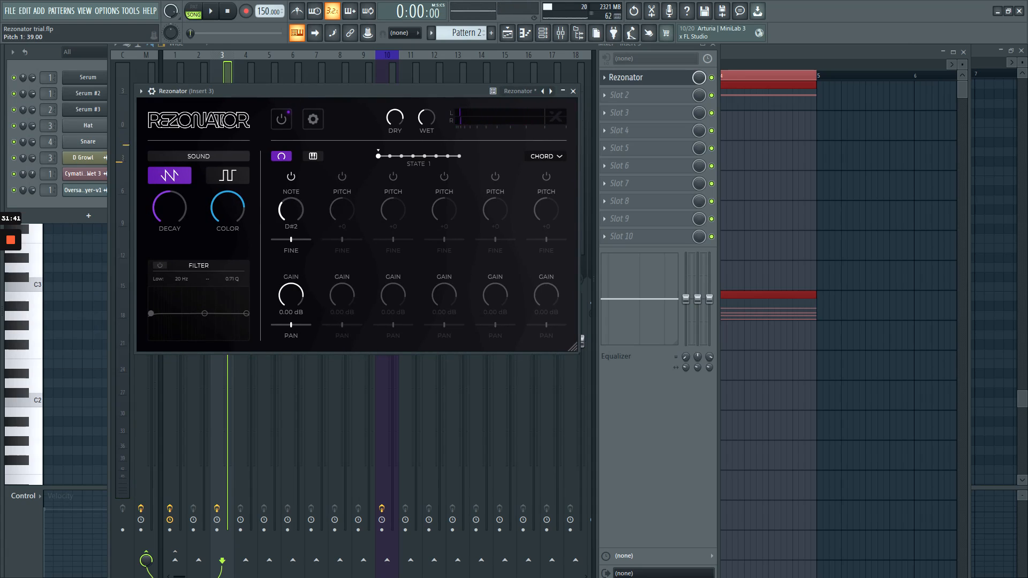
drag(324, 89, 358, 93)
key(space)
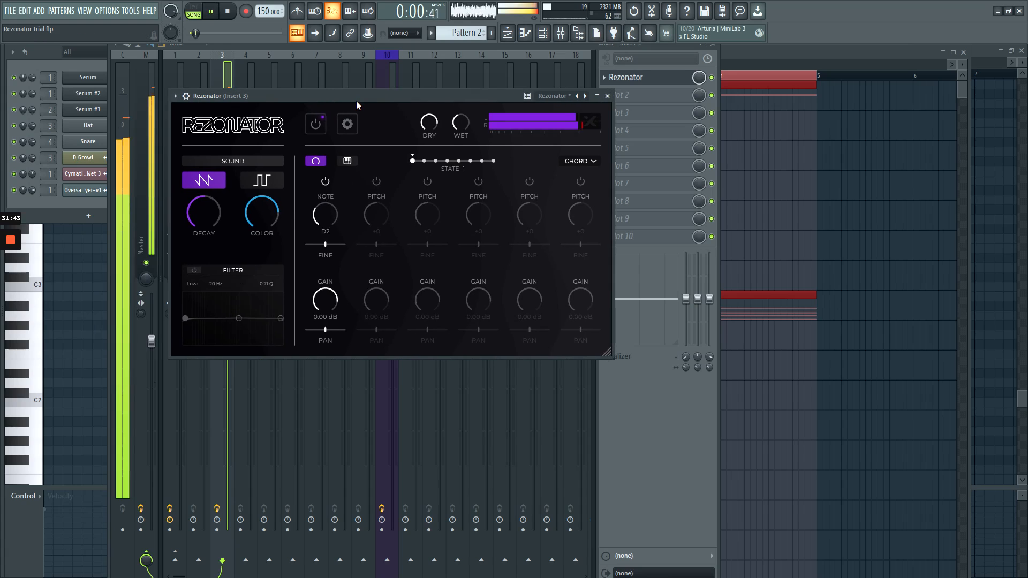
drag(262, 213, 262, 201)
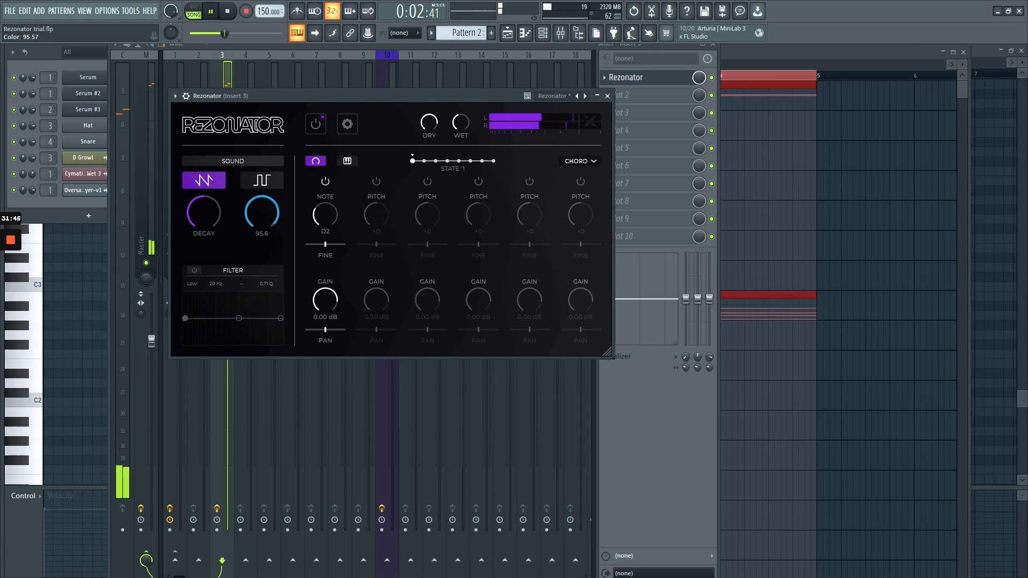
key(space)
Switch Rezonator on Insert 3 to the square-wave sound and audition the growl
drag(261, 97, 343, 97)
key(space)
click(278, 178)
key(space)
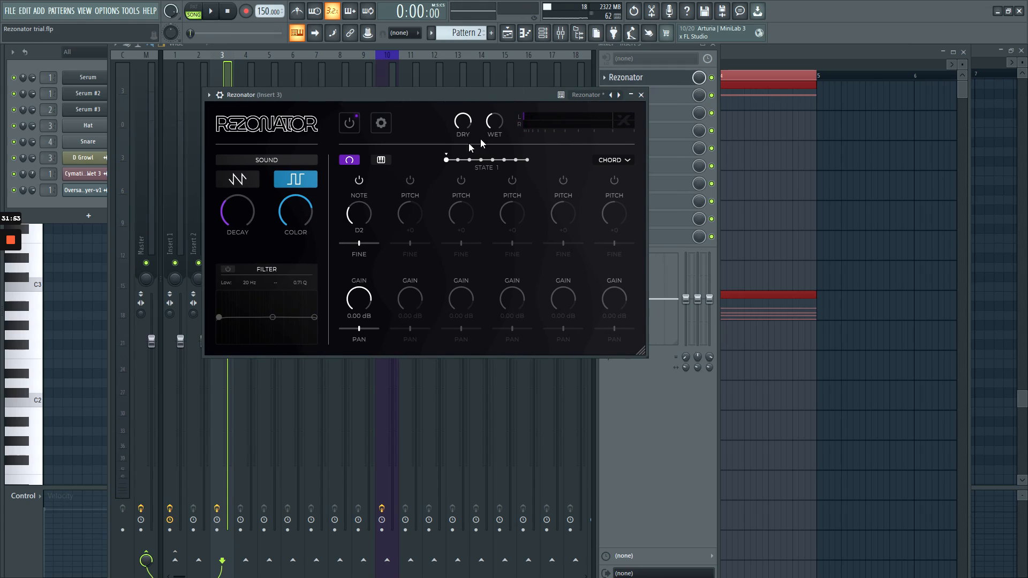
Lower Rezonator's Color to about 76.1 and set the Dry level to about -18.3 dB during playback
drag(415, 95, 403, 75)
key(space)
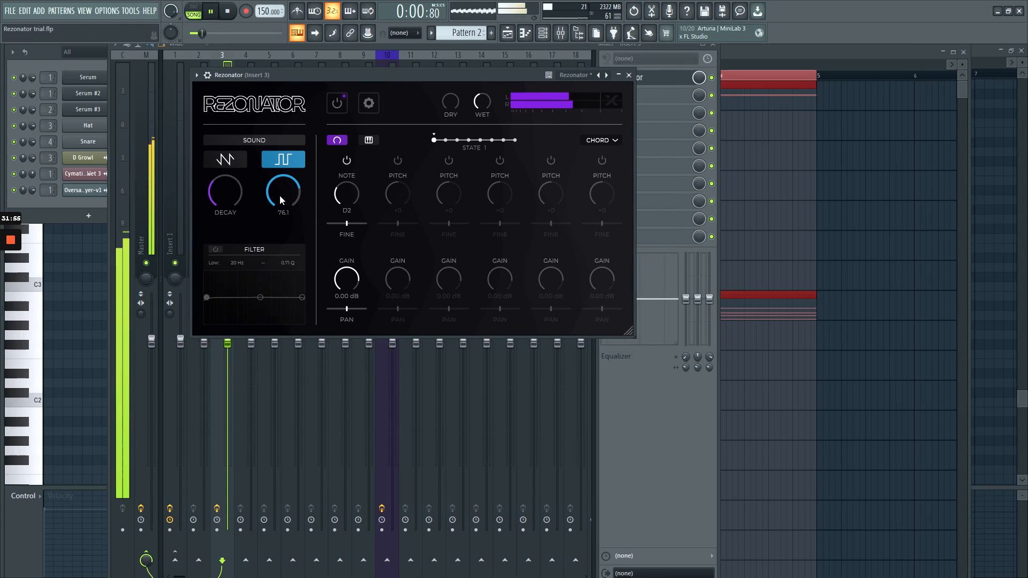
drag(447, 78, 415, 85)
key(space)
key(space)
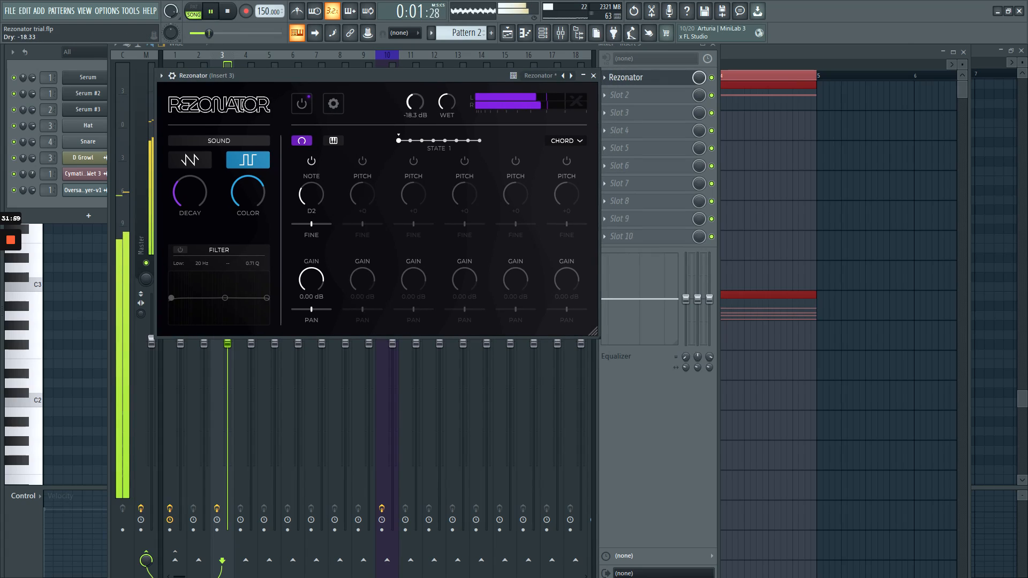
Enable Rezonator's filter and set a low cut at about 163 Hz with Q 0.30 while auditioning the growl
click(177, 249)
drag(171, 298, 200, 350)
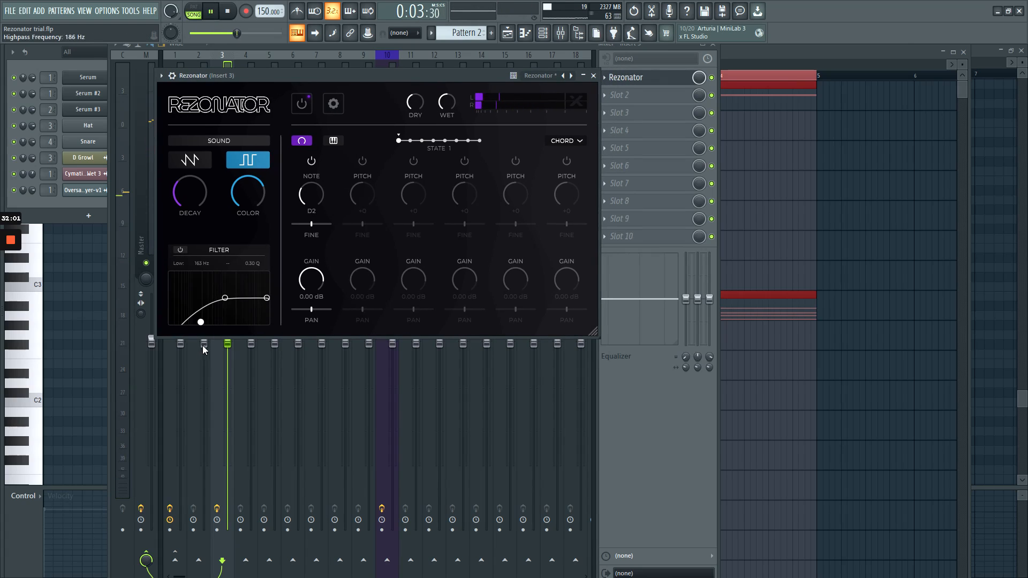
key(space)
drag(270, 75, 258, 76)
key(space)
Boost the filter's bell band by 8.4 dB at about 1.52 kHz while replaying the growl
drag(193, 321, 218, 286)
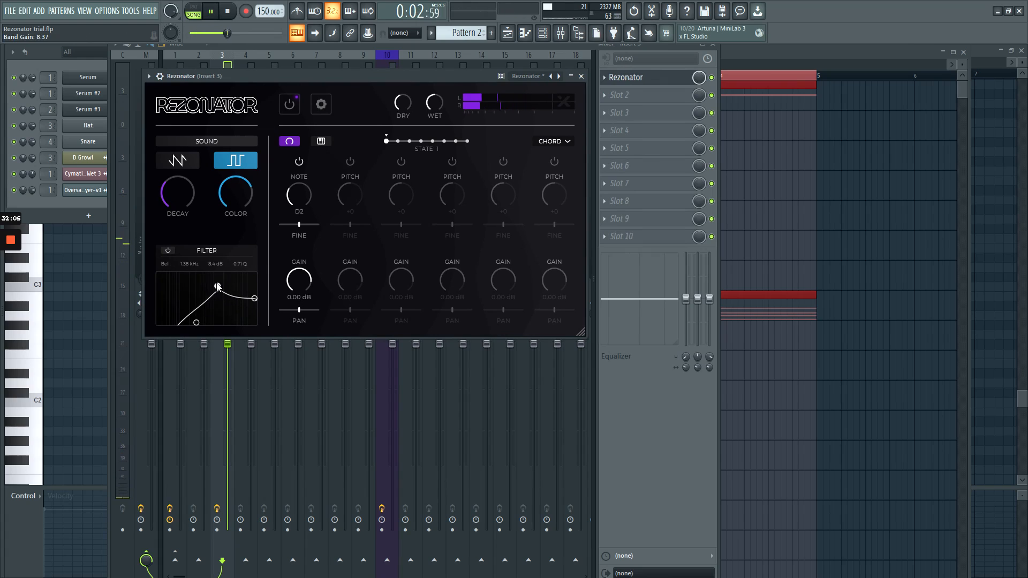
drag(246, 74, 263, 76)
key(space)
key(space)
drag(235, 289, 236, 288)
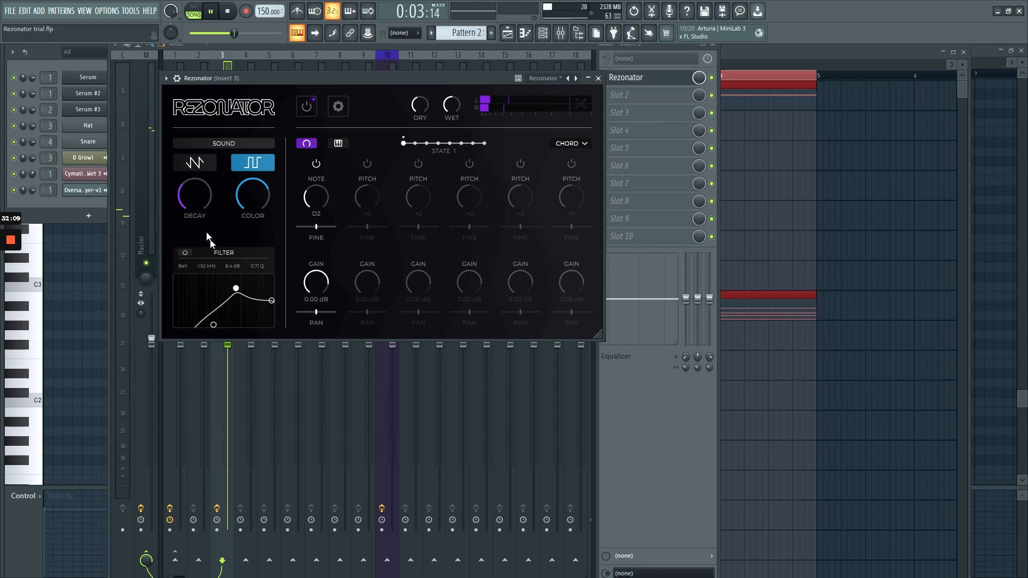
Toggle Rezonator's reverb and audition the growl
drag(305, 81, 261, 85)
key(space)
key(space)
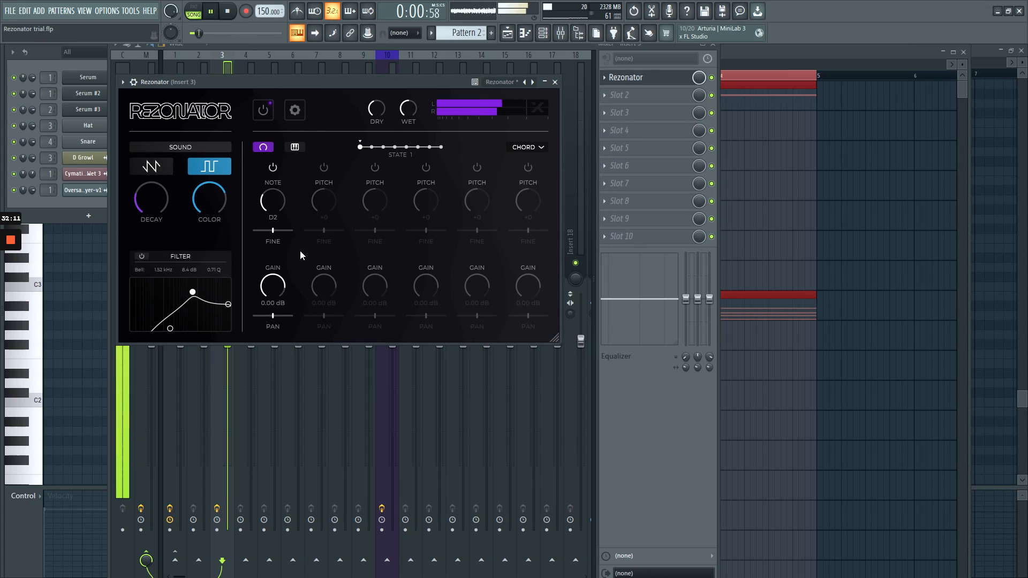
click(294, 111)
click(264, 147)
drag(268, 84, 273, 83)
key(space)
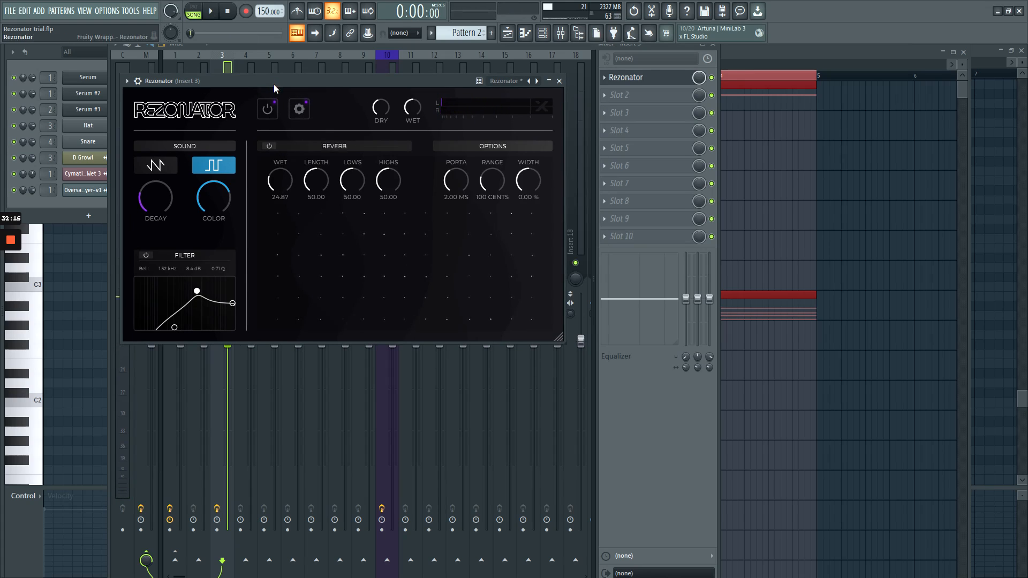
Raise the filter's low cut to about 412 Hz while auditioning the growl
key(space)
drag(175, 327, 179, 327)
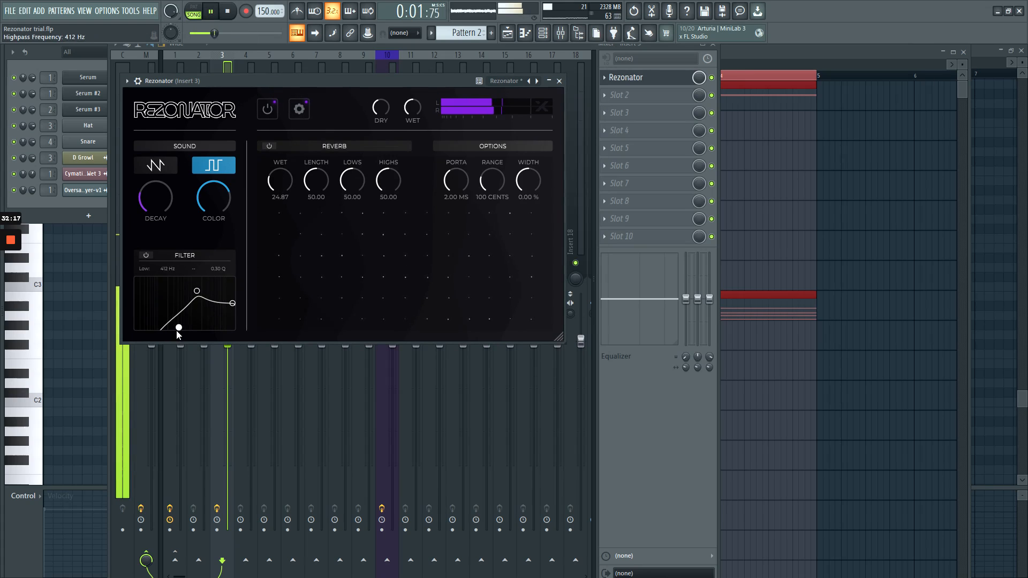
key(space)
drag(326, 81, 320, 81)
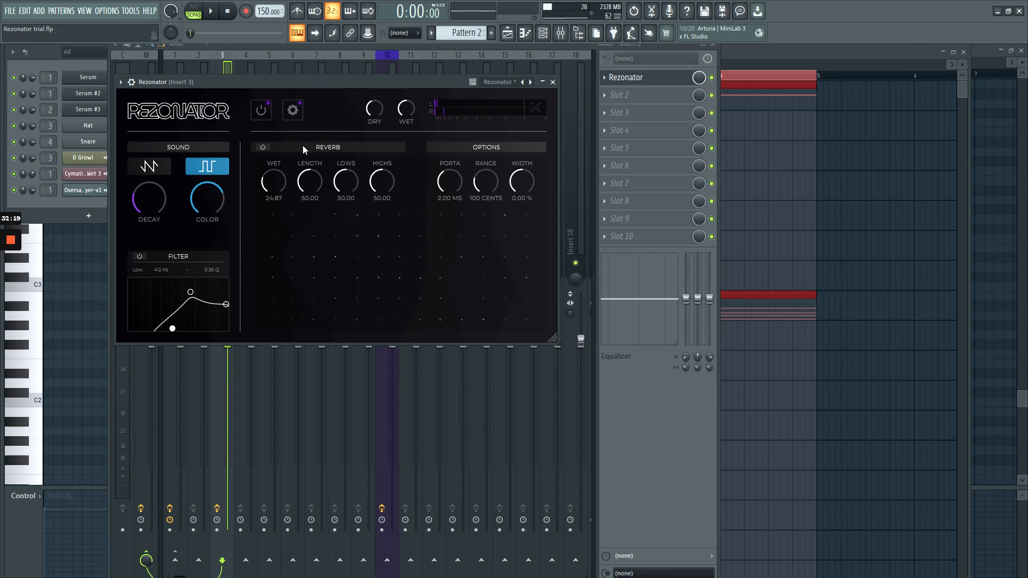
Set Rezonator's first resonator note to D3 and play the growl
click(292, 109)
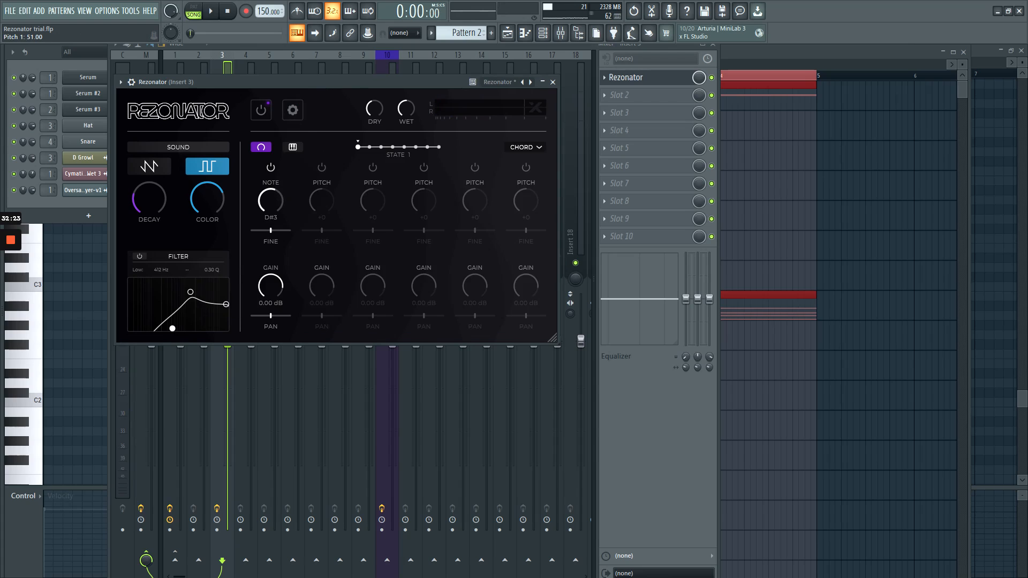
drag(256, 81, 268, 85)
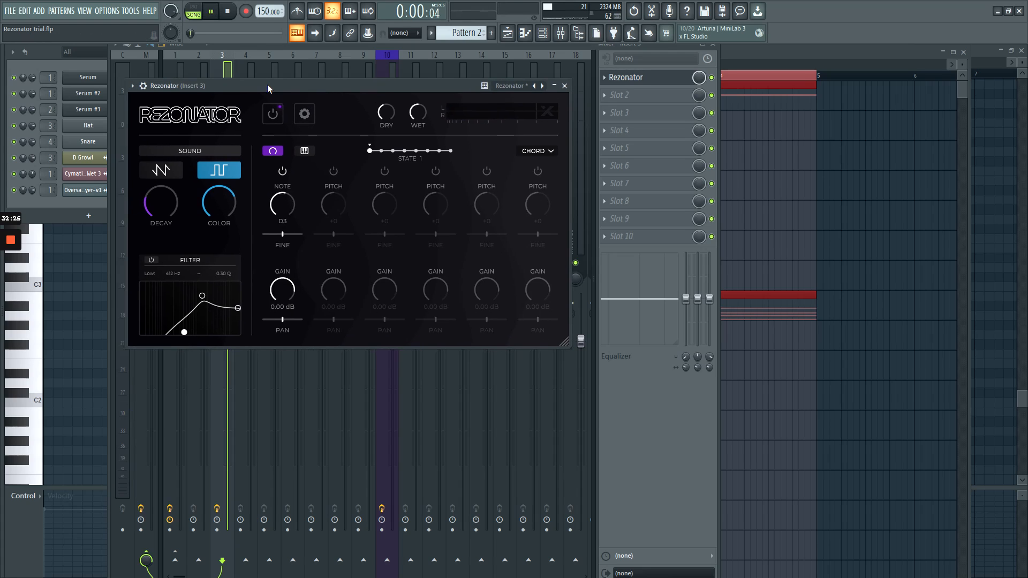
key(space)
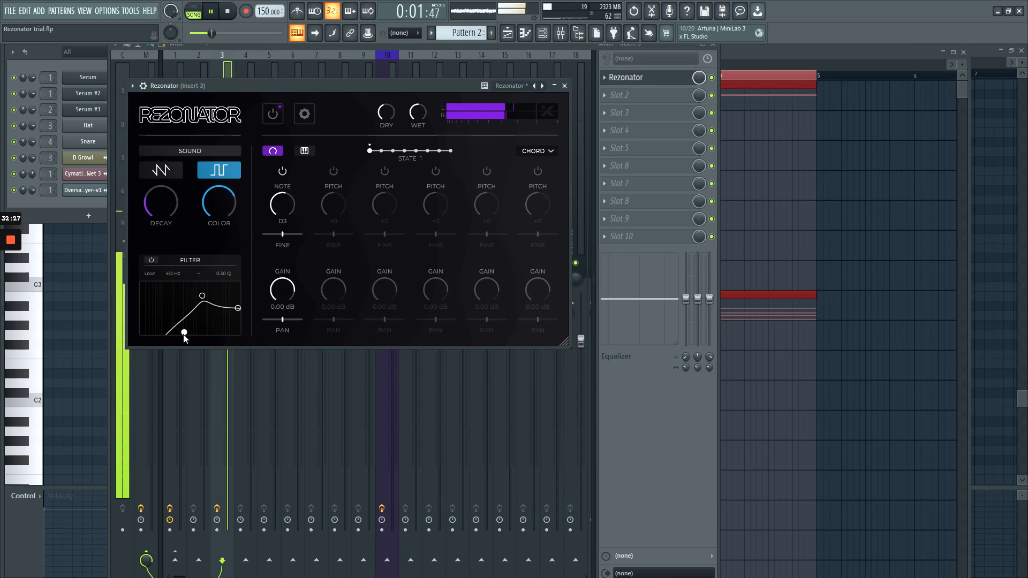
Move the filter's low cut higher, reduce the bell gain to about 6.3 dB, and replay the growl
drag(184, 331, 192, 332)
drag(202, 297, 202, 302)
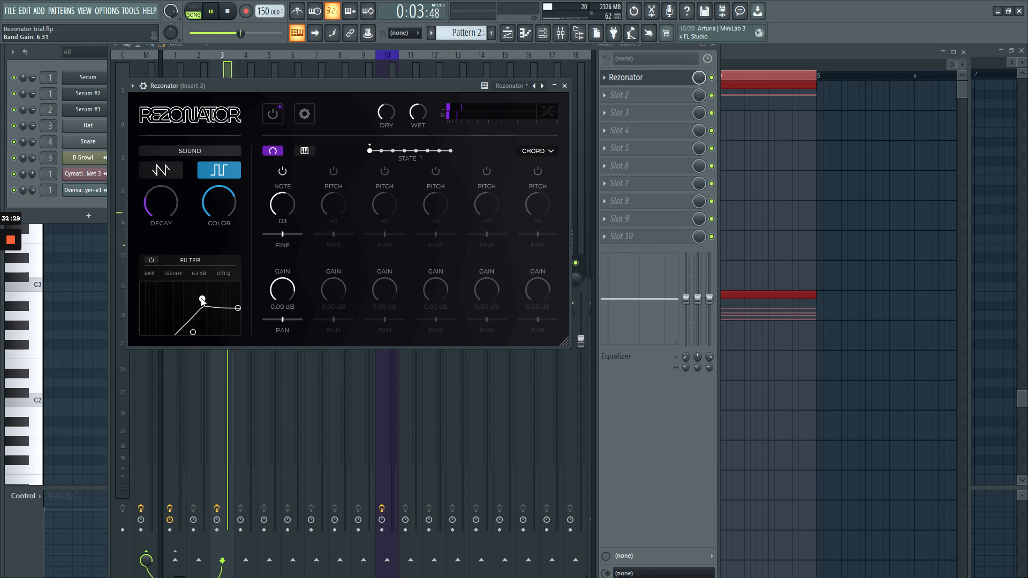
drag(275, 82, 266, 84)
key(space)
key(space)
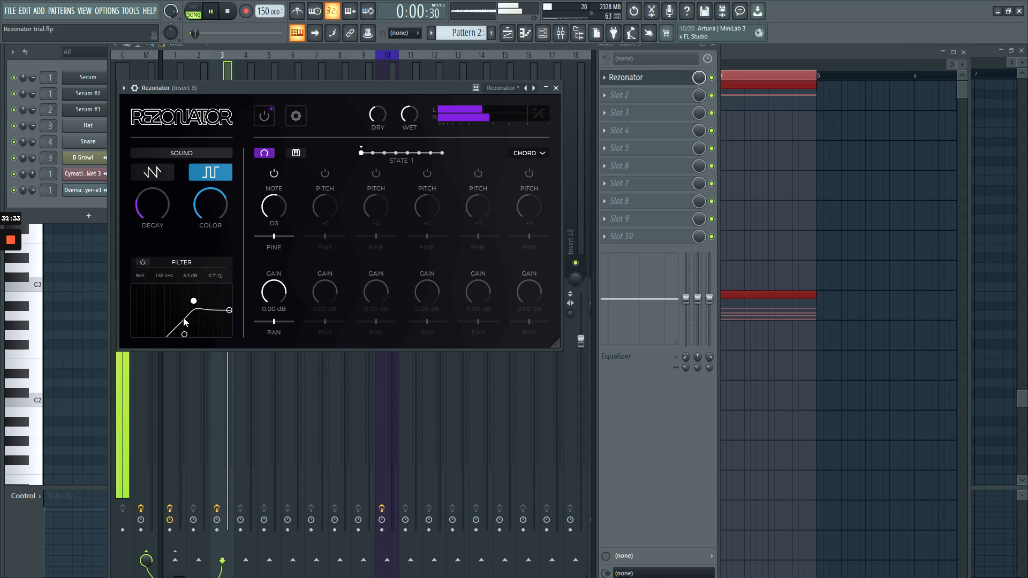
Audition the sawtooth sound with Color at about 58.6, and switch Rezonator back to the square wave
click(151, 173)
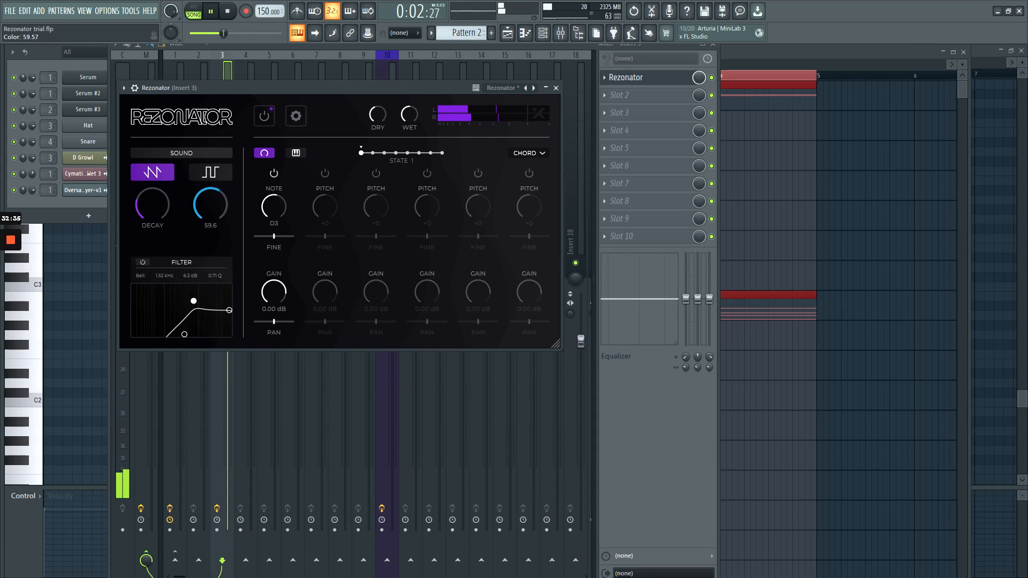
drag(198, 89, 184, 91)
key(space)
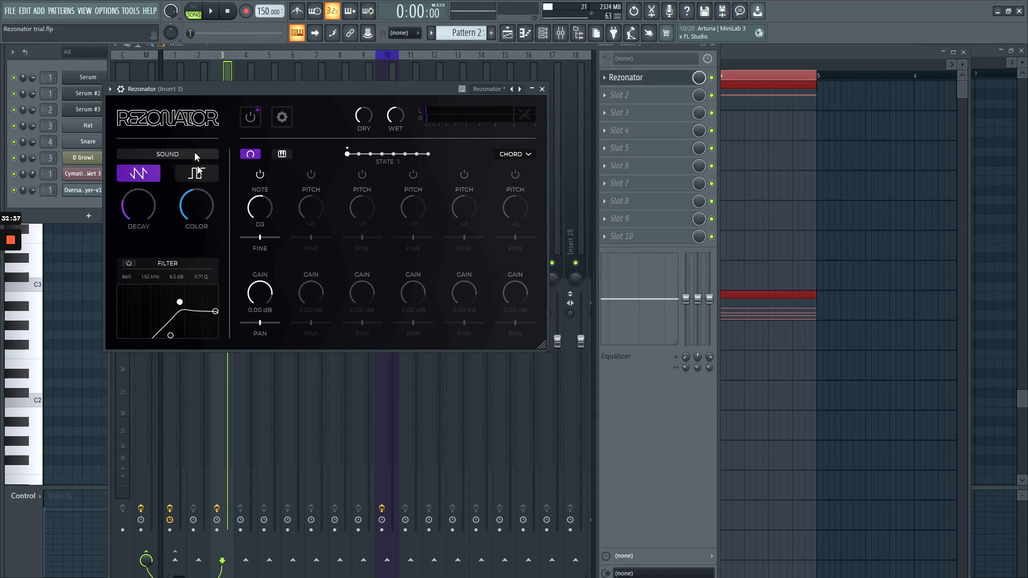
key(space)
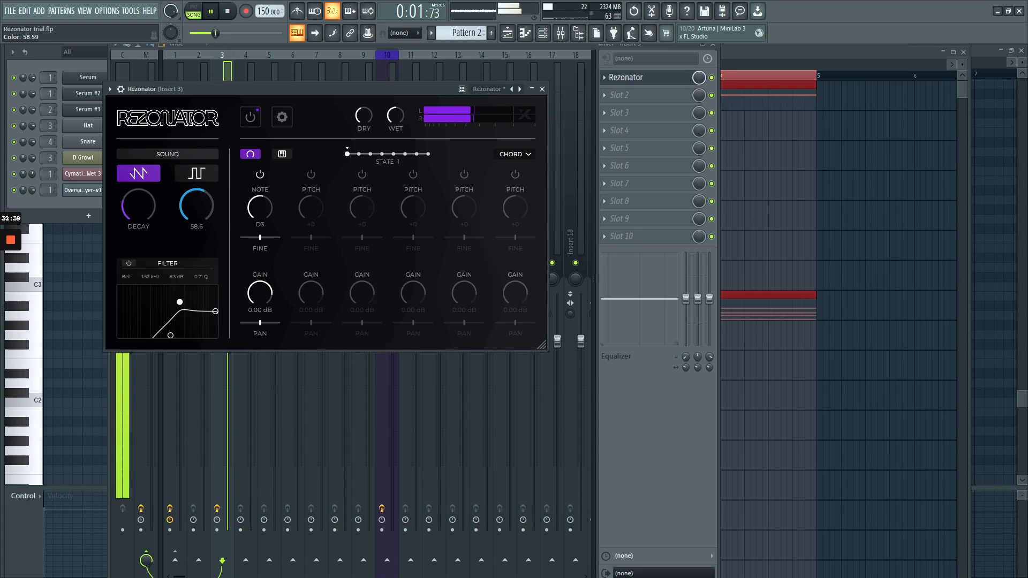
click(197, 173)
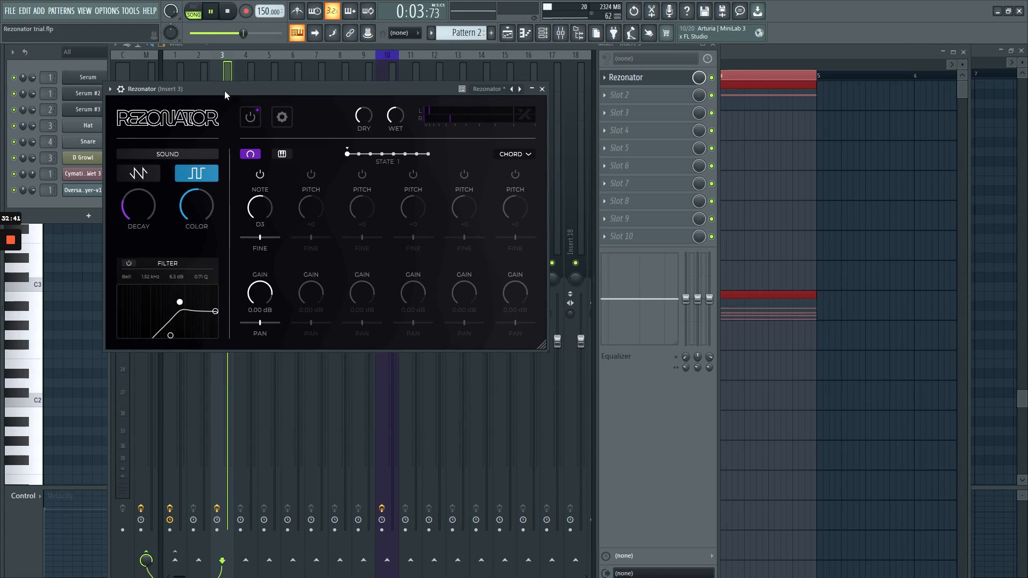
Choose the chord preset that sets the resonator pitches to +7, +12, +16 and +19 above D3
drag(227, 89, 202, 76)
click(493, 140)
click(496, 172)
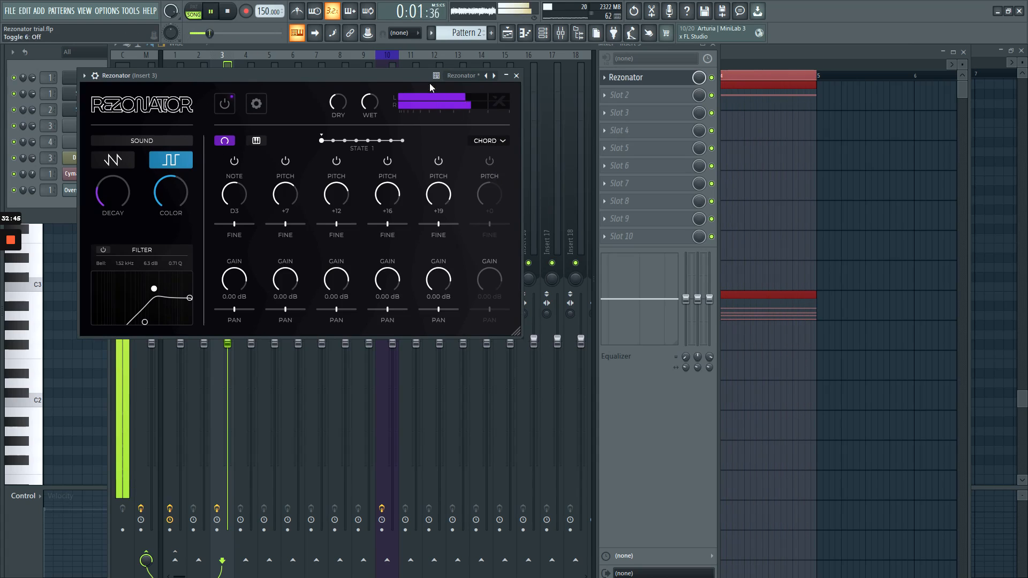
Raise the filter's bell gain to about 9.2 dB and lower Rezonator's Wet level to about -13.2 dB while auditioning
drag(393, 74, 414, 76)
drag(174, 296, 175, 287)
drag(391, 104, 390, 115)
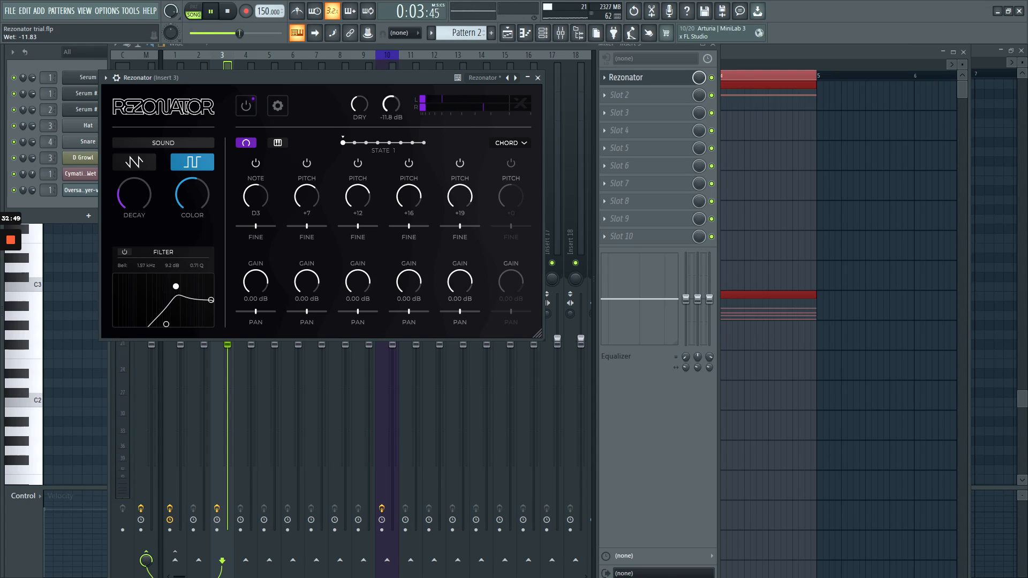
drag(362, 74, 409, 110)
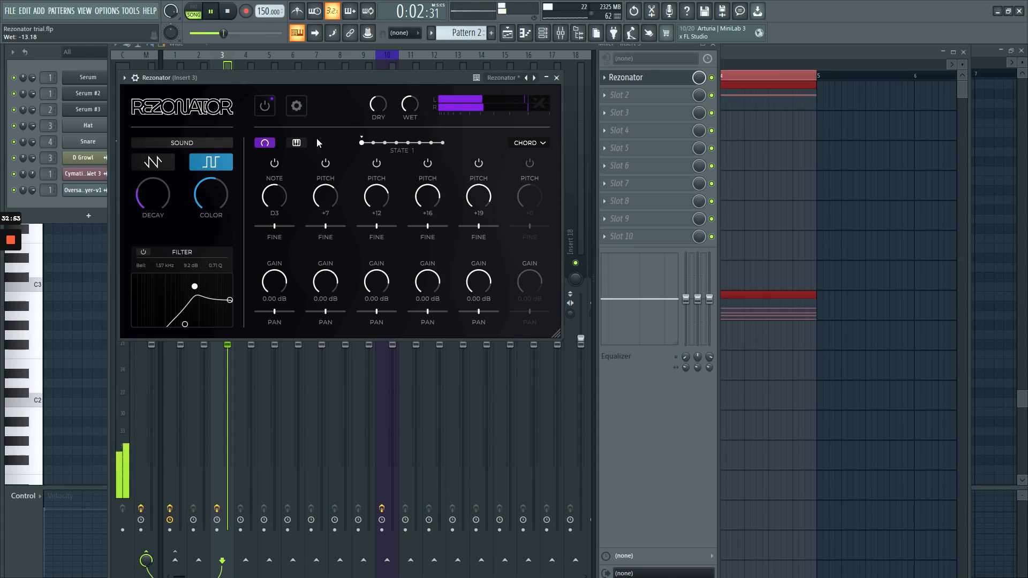
drag(306, 78, 330, 91)
key(space)
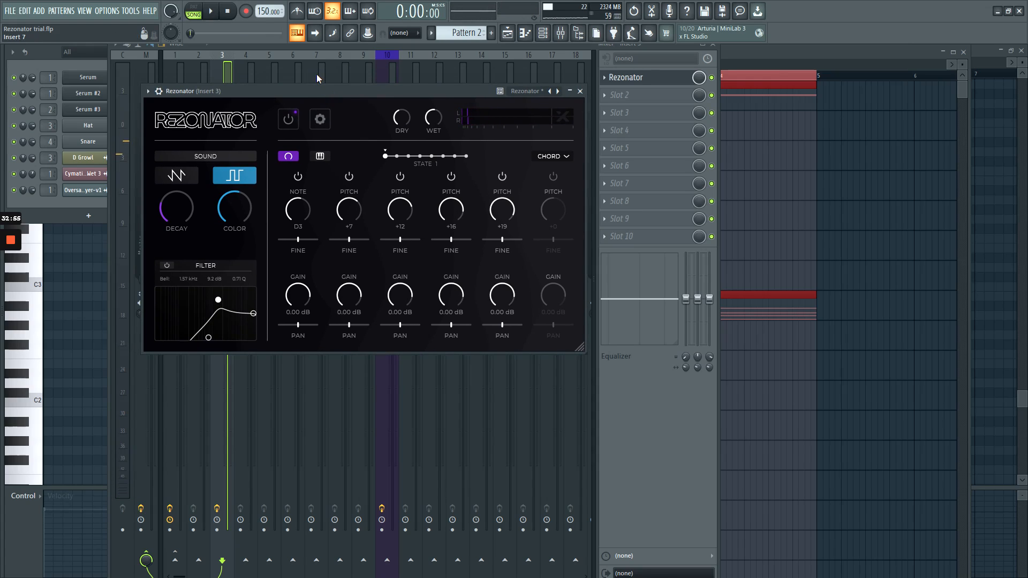
key(space)
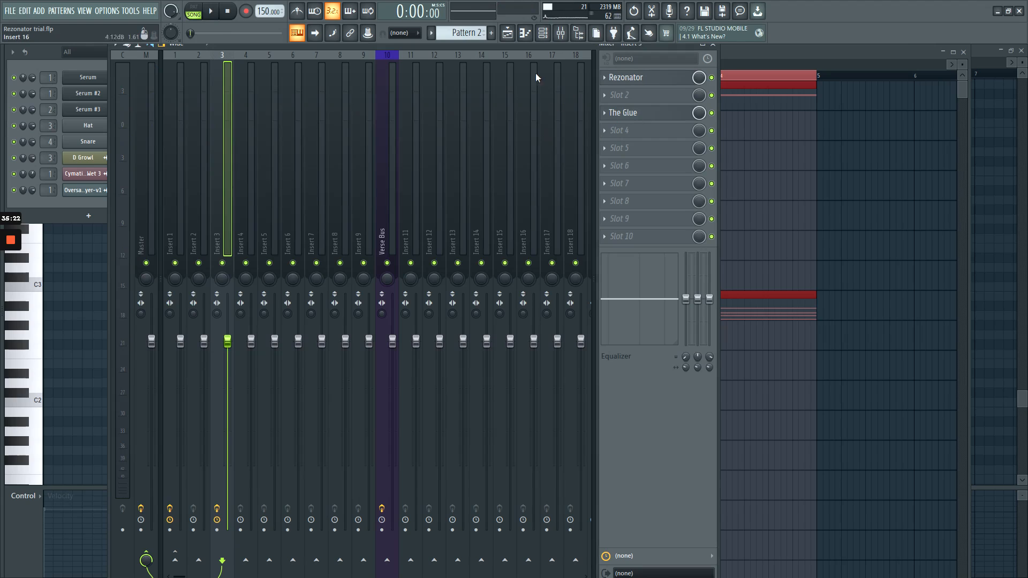
Remove The Glue from Slot 3 of Insert 3 and audition the growl with Rezonator bypassed
click(608, 113)
click(621, 139)
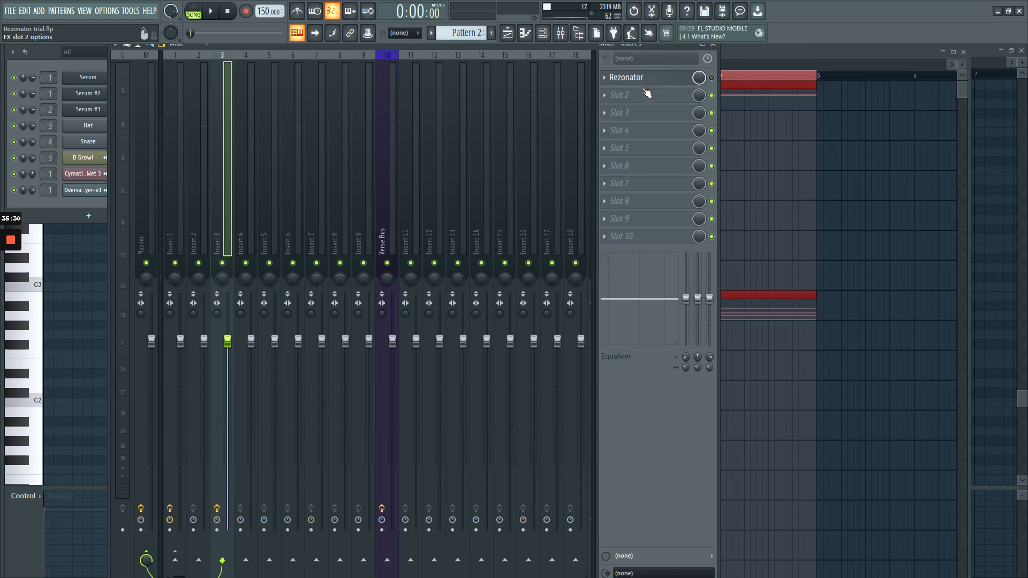
key(space)
key(space)
key(space)
key(space)
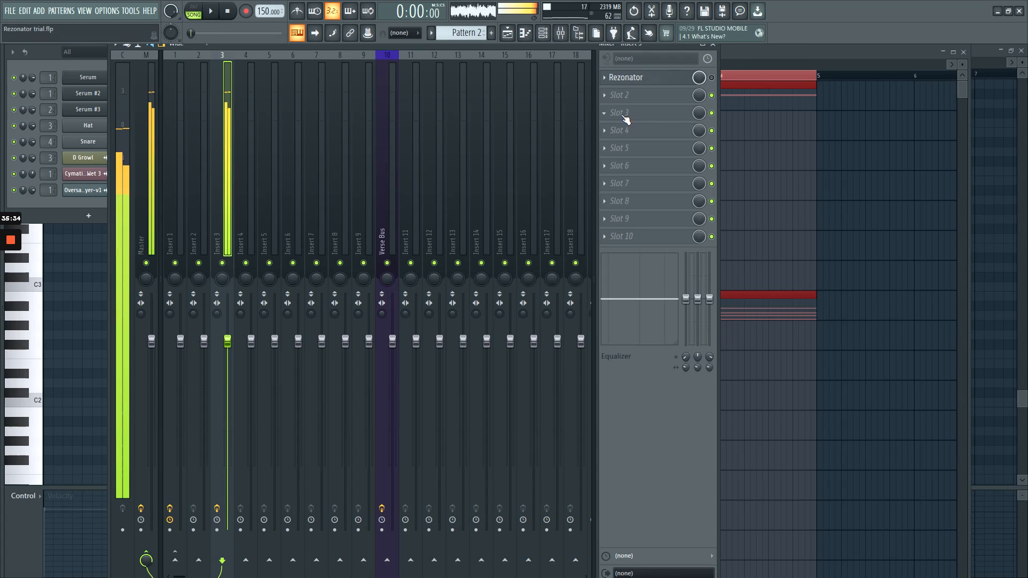
Load PITCHMAP in Slot 3 of Insert 3 and set its key transform to D Major
click(619, 114)
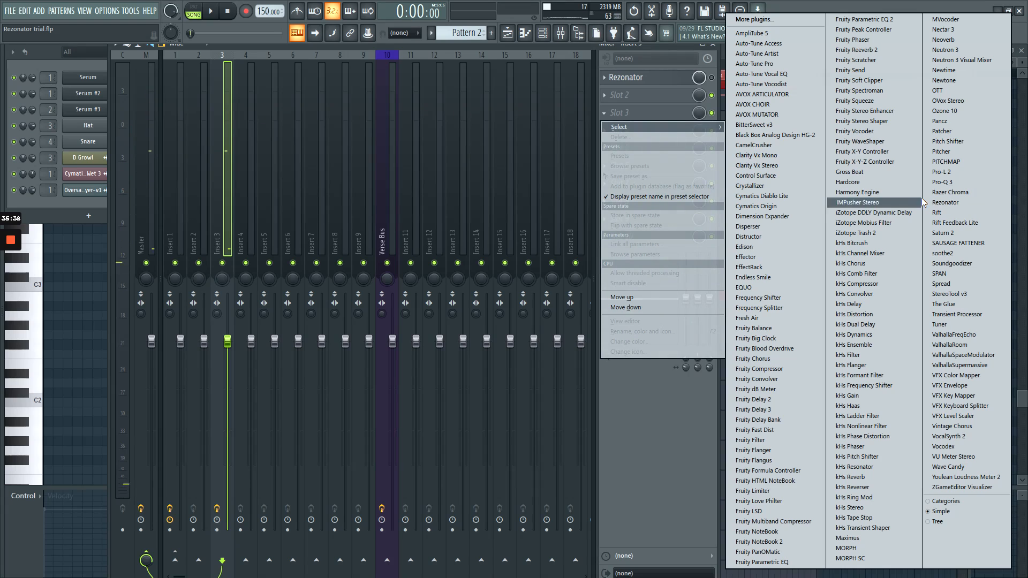
click(940, 162)
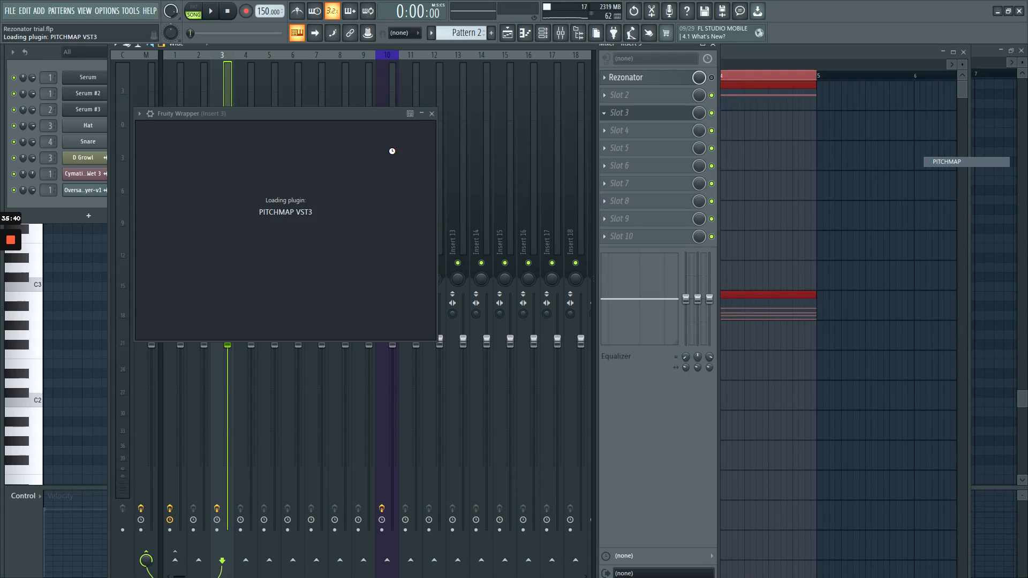
click(497, 314)
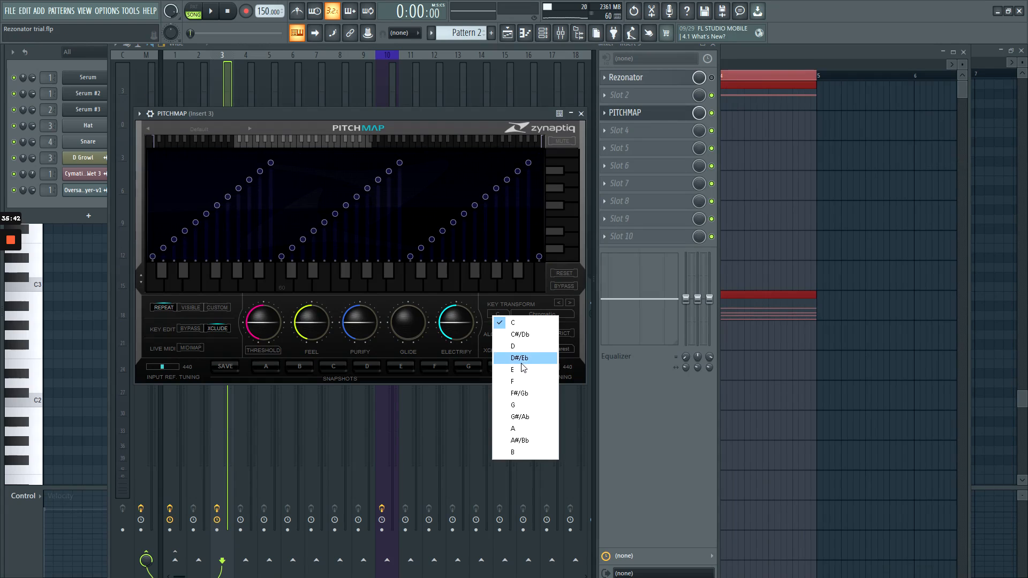
click(514, 346)
click(554, 315)
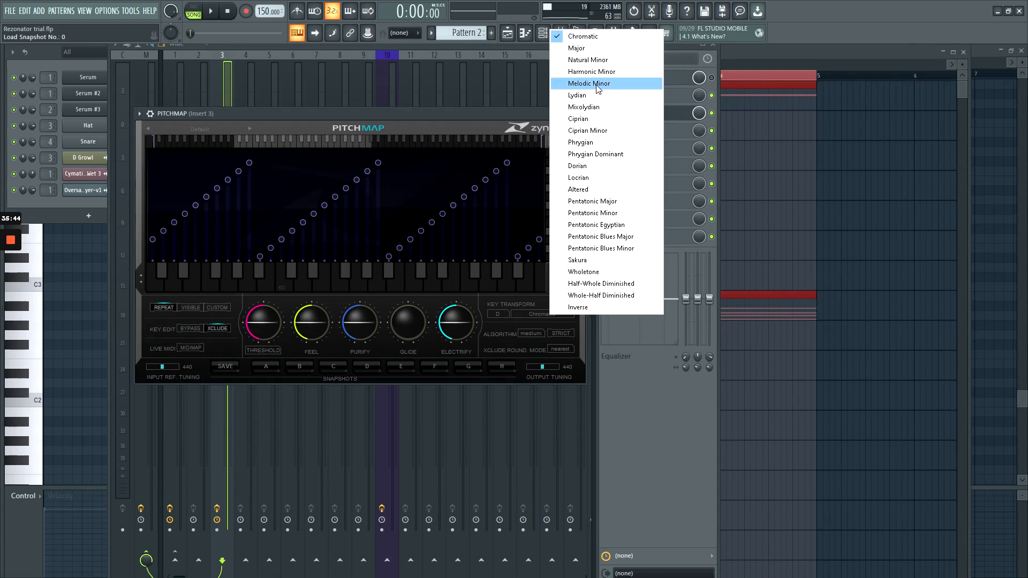
click(576, 48)
Enable PITCHMAP's Strict mode and lower Threshold to its minimum while playing the growl
drag(410, 119, 429, 109)
key(space)
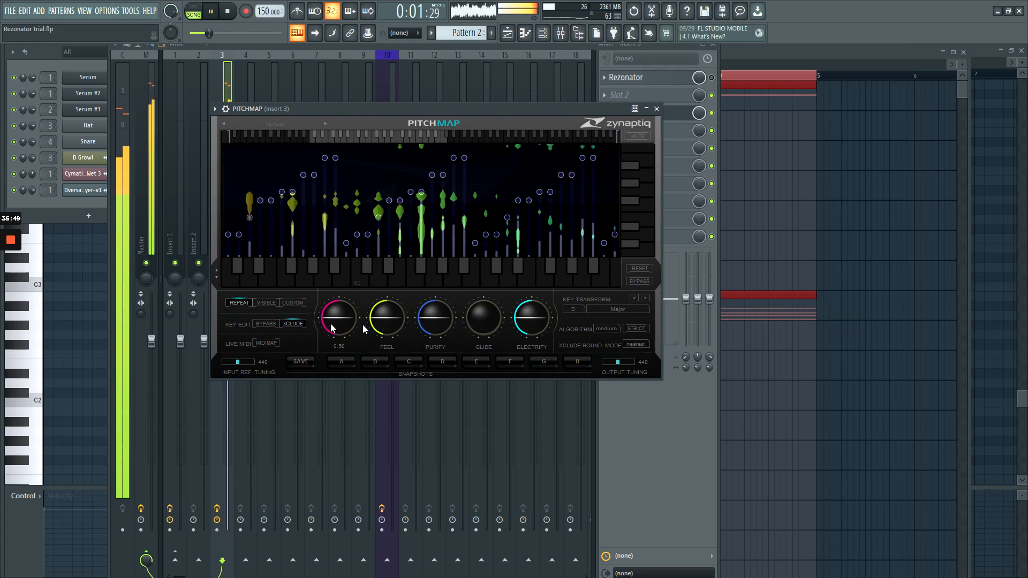
click(635, 330)
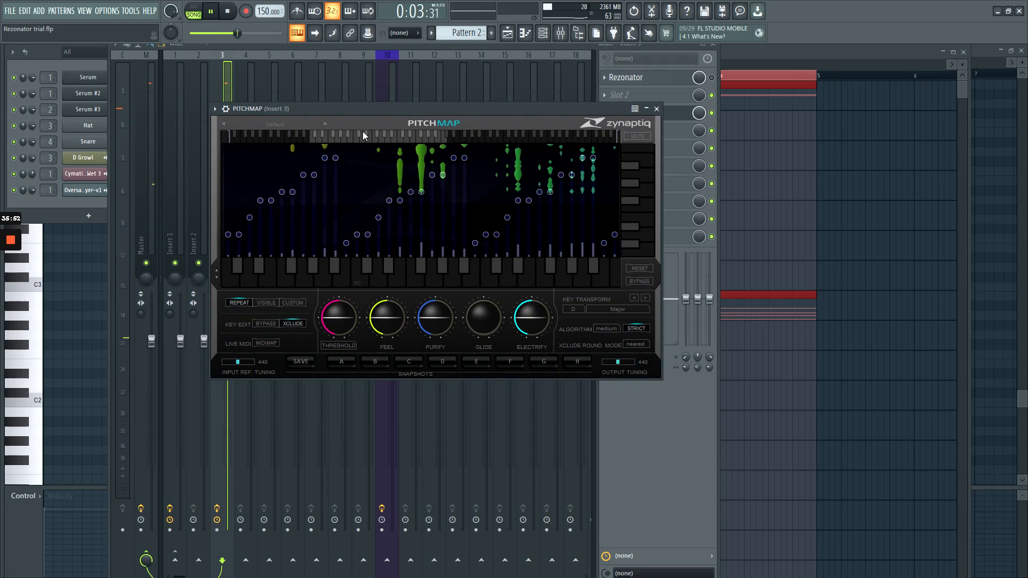
drag(342, 308, 331, 398)
drag(347, 113, 367, 114)
Lower PITCHMAP's Feel to its minimum and set Purify to about 0.73 during playback
drag(413, 325, 400, 349)
drag(453, 324, 451, 316)
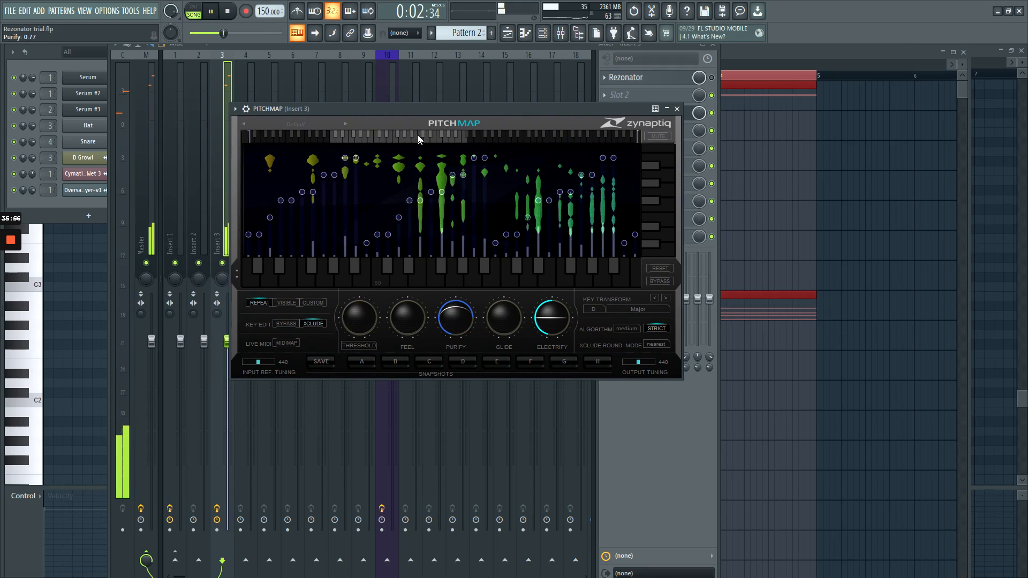
drag(412, 109, 381, 107)
drag(428, 313, 429, 323)
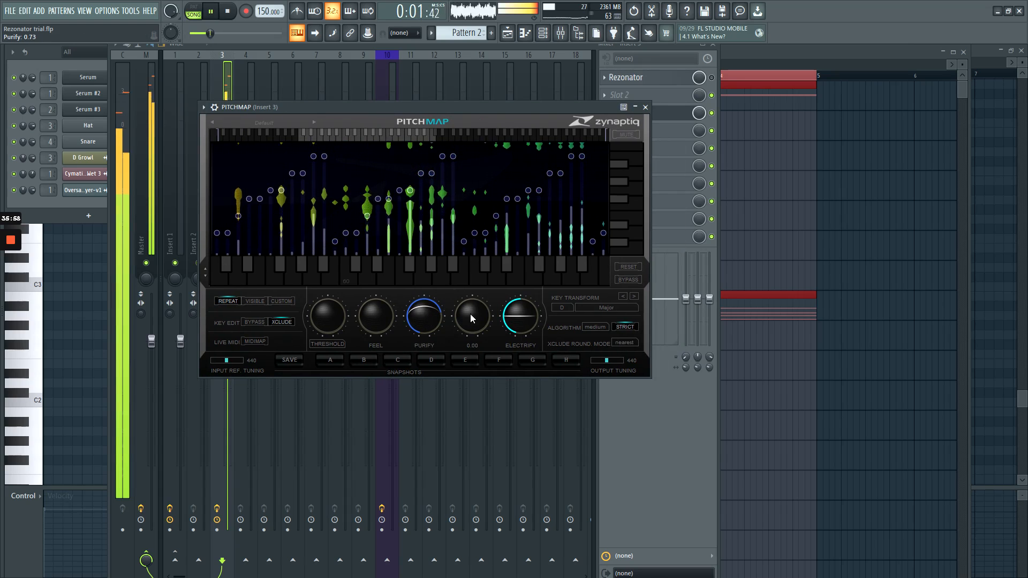
Vary PITCHMAP's Electrify during playback, testing its minimum and settling it below the midpoint
drag(417, 108, 364, 108)
key(space)
key(space)
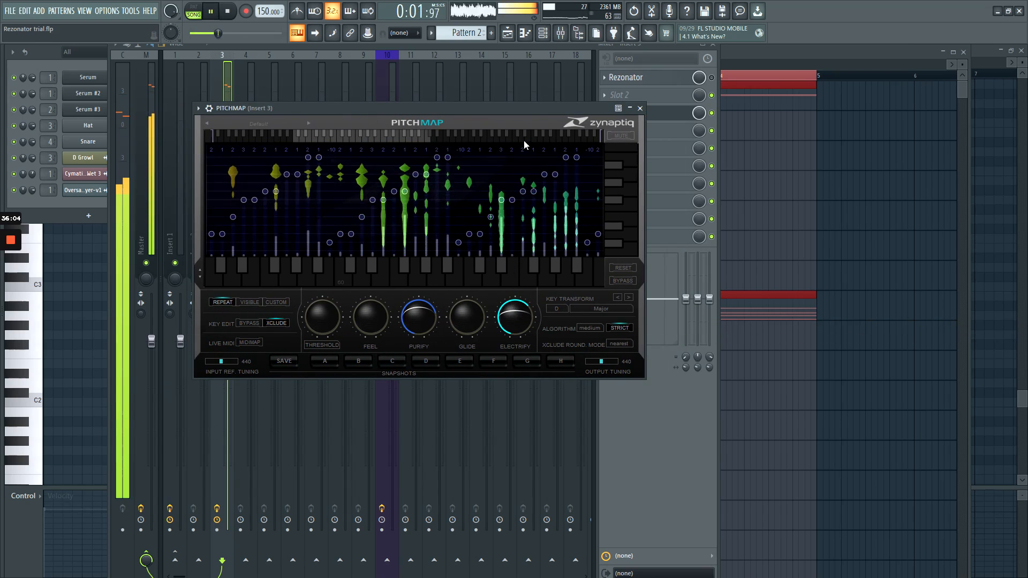
click(501, 332)
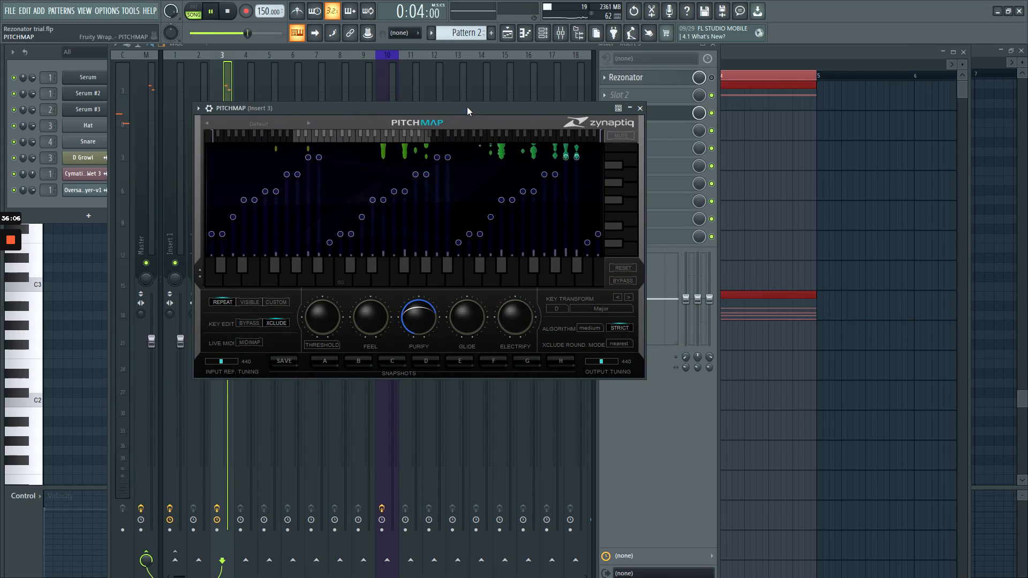
drag(468, 110, 485, 111)
drag(528, 314, 478, 332)
Raise Feel slightly above its midpoint, lower Purify to about its midpoint, and close PITCHMAP
drag(388, 320, 388, 308)
drag(364, 109, 375, 102)
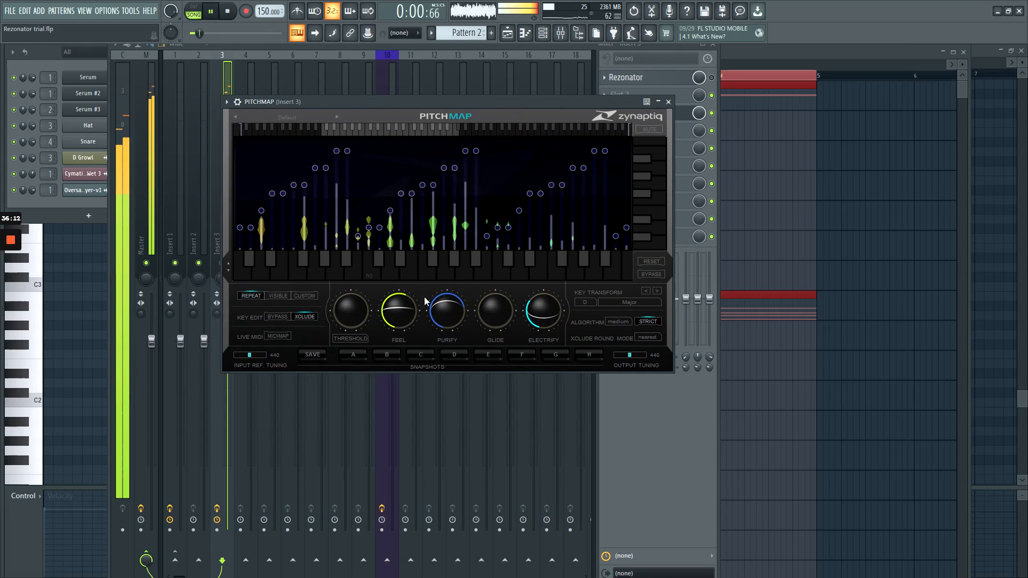
drag(432, 306, 433, 313)
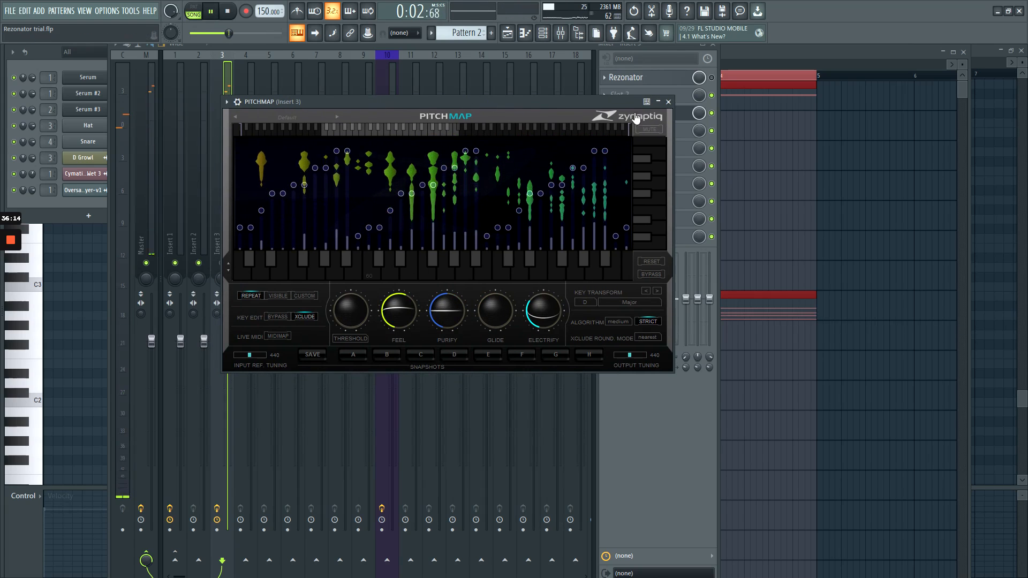
click(668, 102)
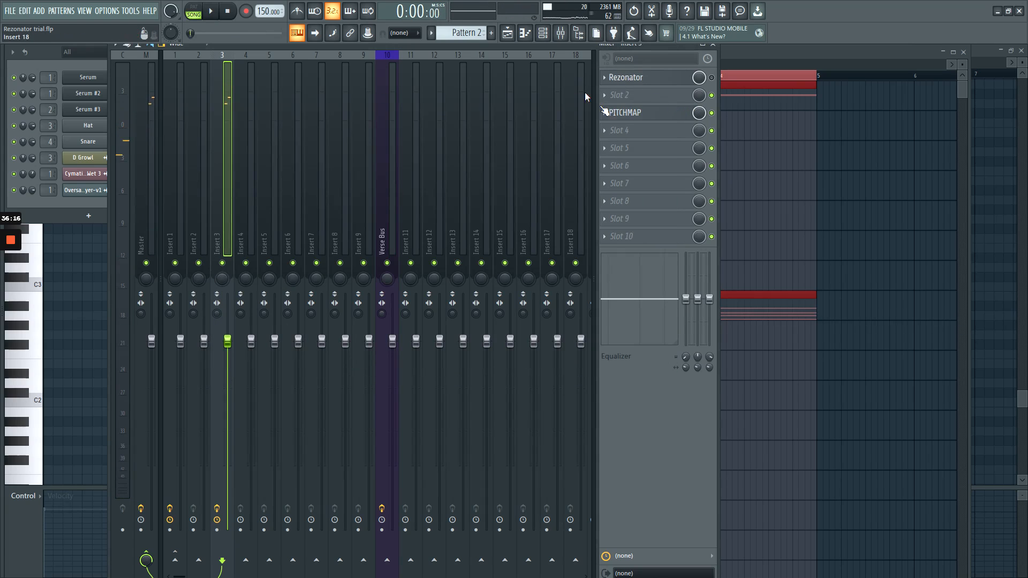
Audition the growl with Rezonator enabled and PITCHMAP bypassed, and swap their bypass states back
click(712, 114)
click(713, 78)
key(space)
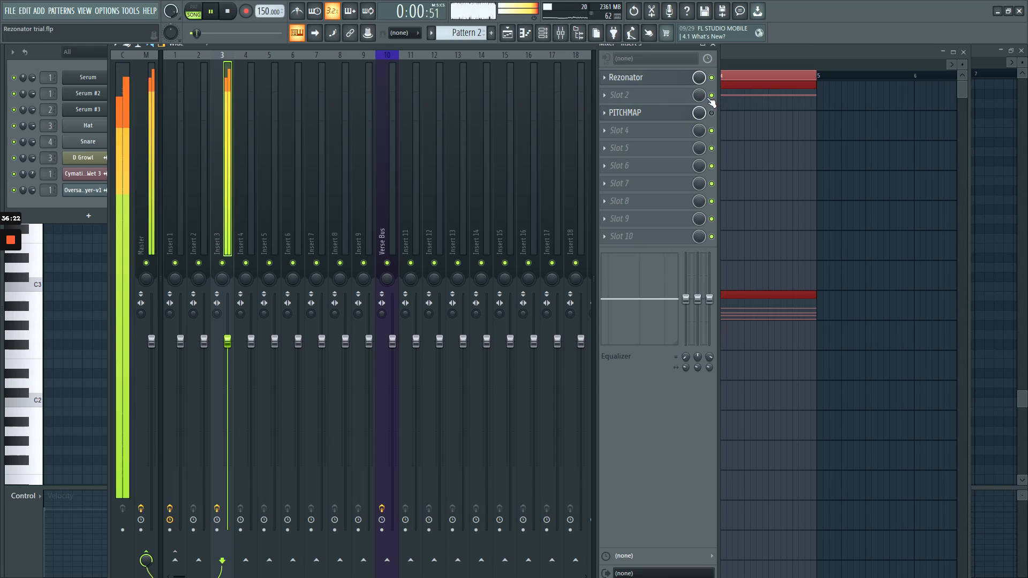
key(space)
click(711, 77)
click(711, 112)
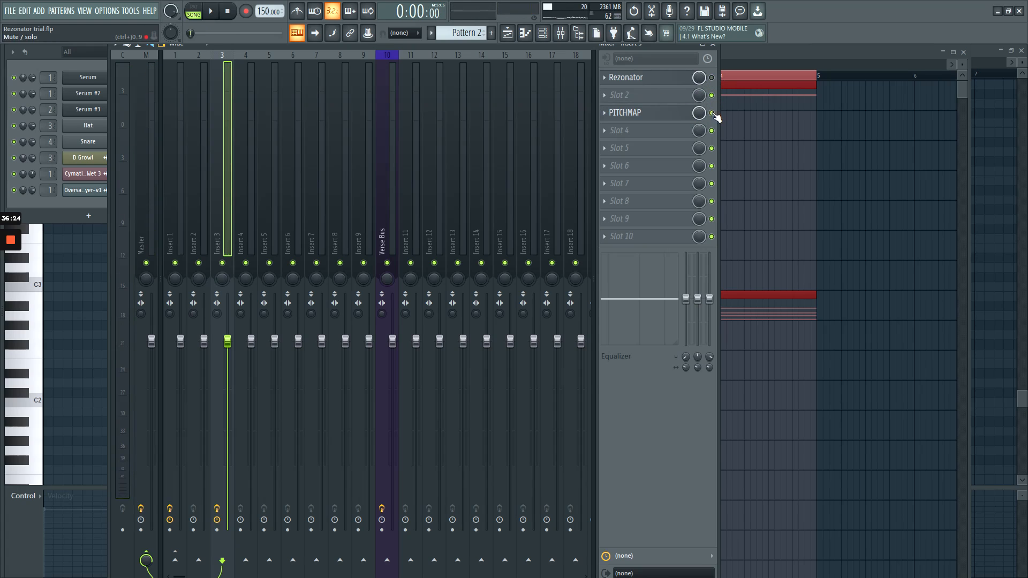
Open PITCHMAP and audition the growl through it while watching its note display
click(648, 114)
drag(404, 113, 378, 113)
click(432, 311)
key(space)
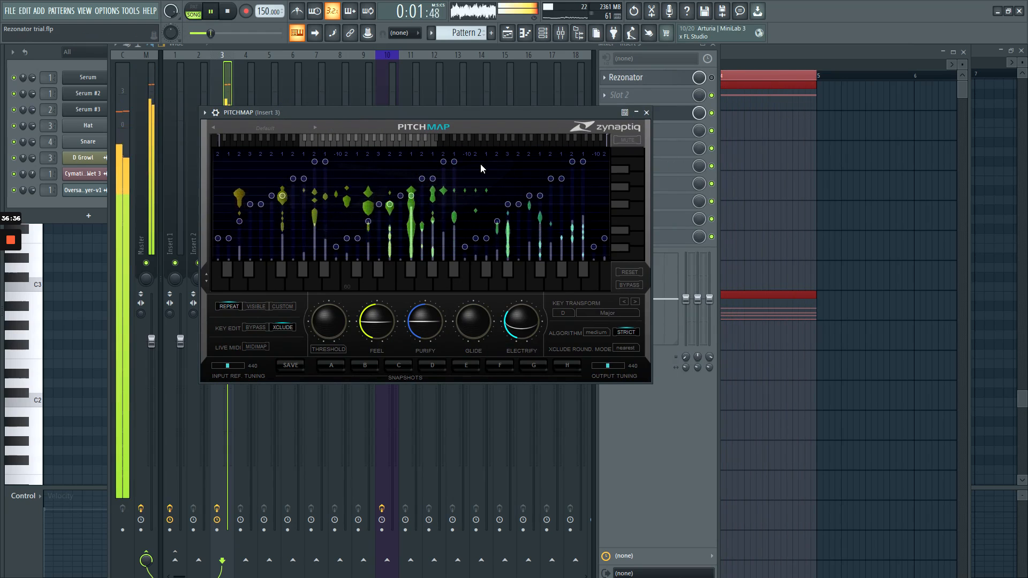
key(space)
drag(461, 117, 426, 131)
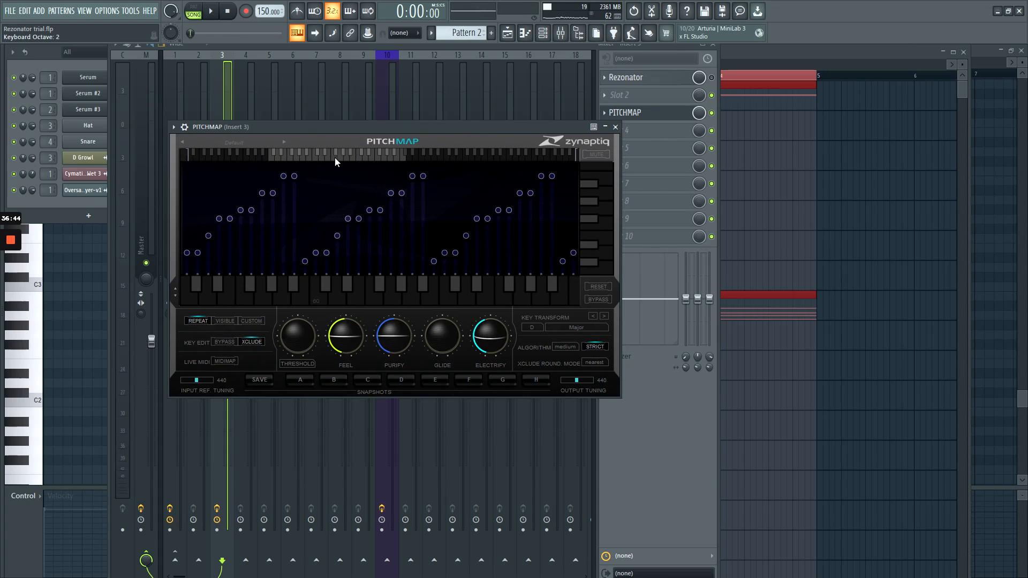
Shift PITCHMAP's visible note range upward, replay the growl and close the plugin
drag(326, 158, 388, 158)
drag(451, 159, 395, 164)
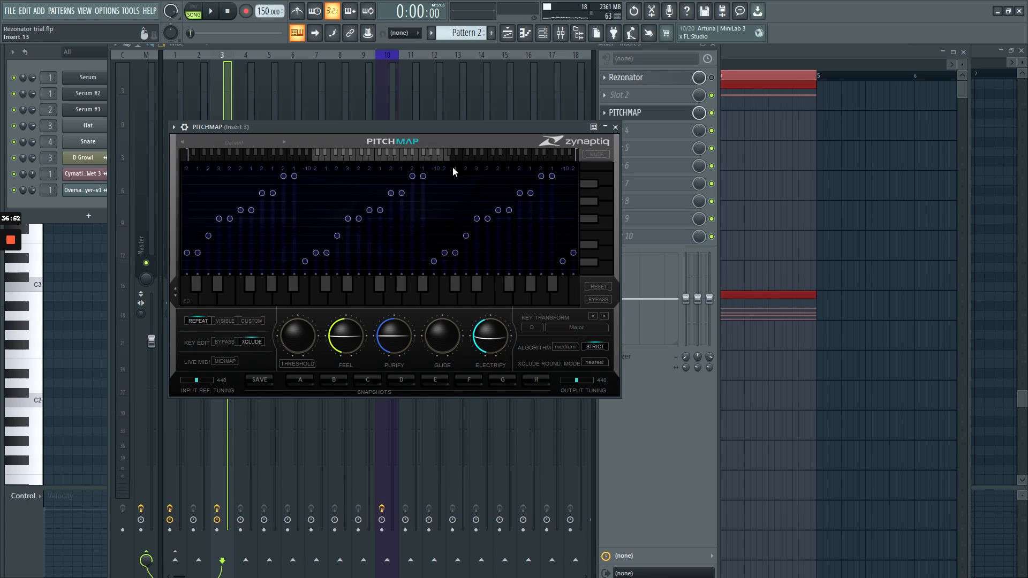
drag(425, 131, 450, 133)
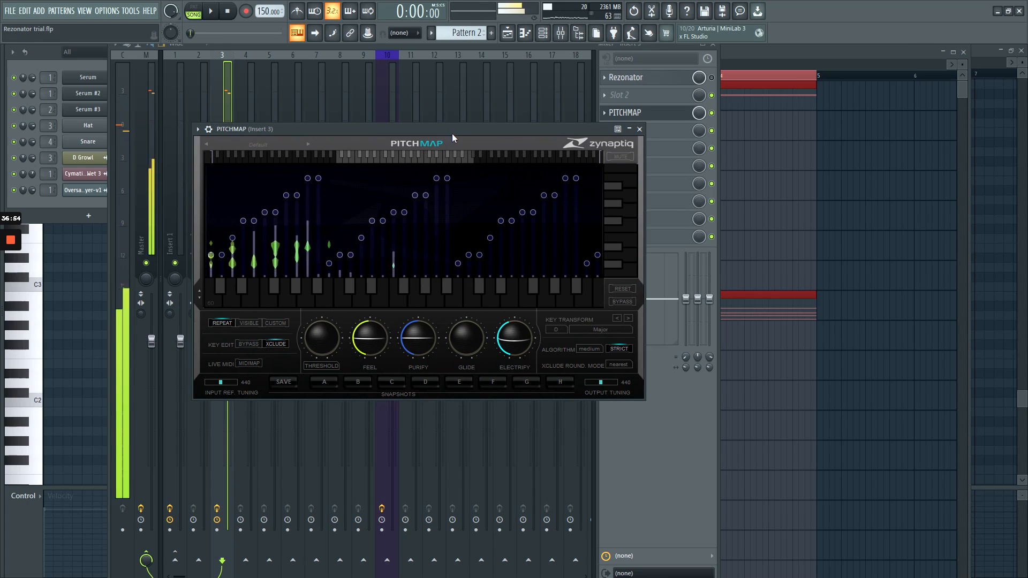
click(639, 129)
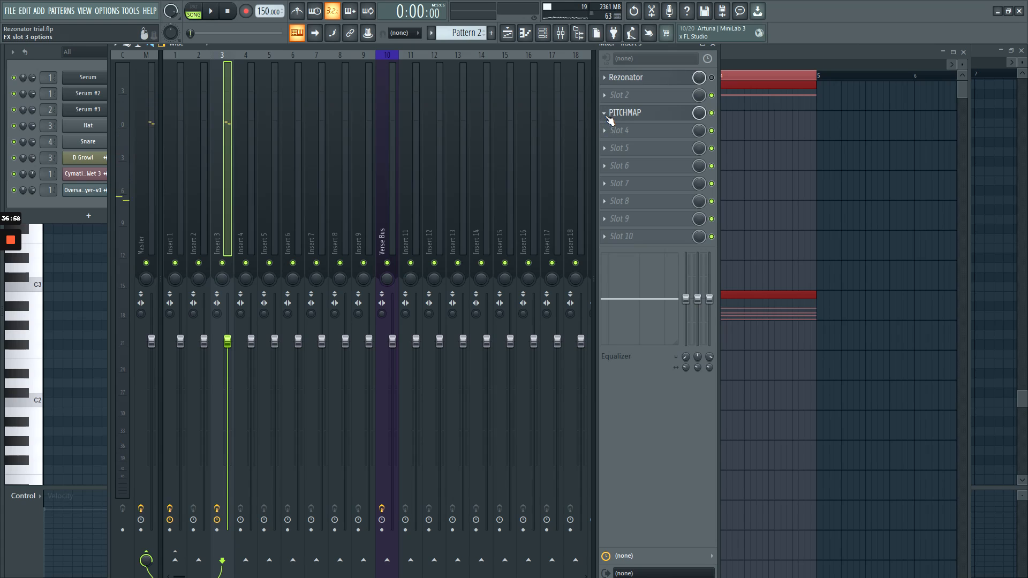
Remove PITCHMAP from slot 3 and audition the growl with Rezonator enabled and its window open
click(609, 115)
click(606, 133)
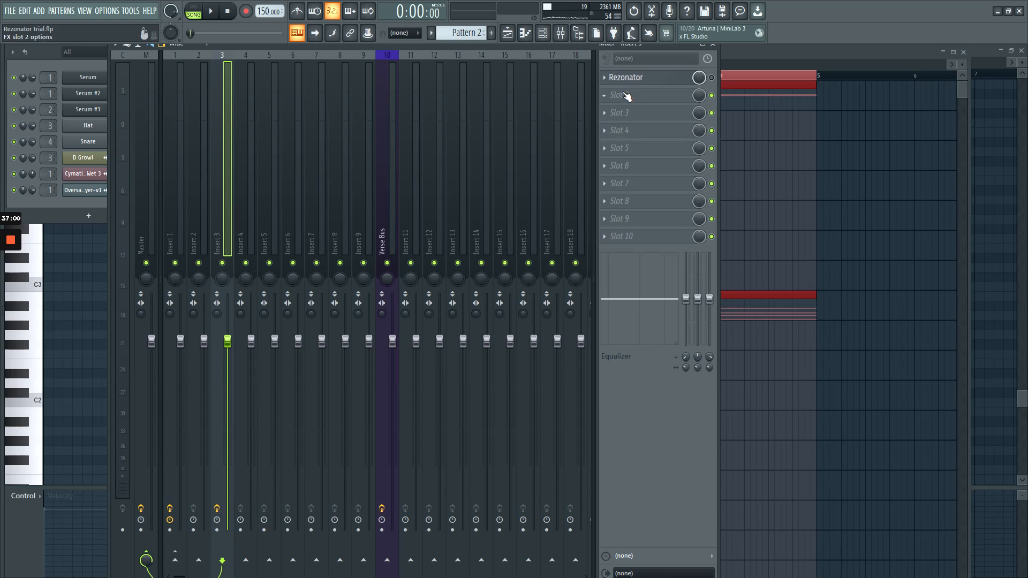
key(space)
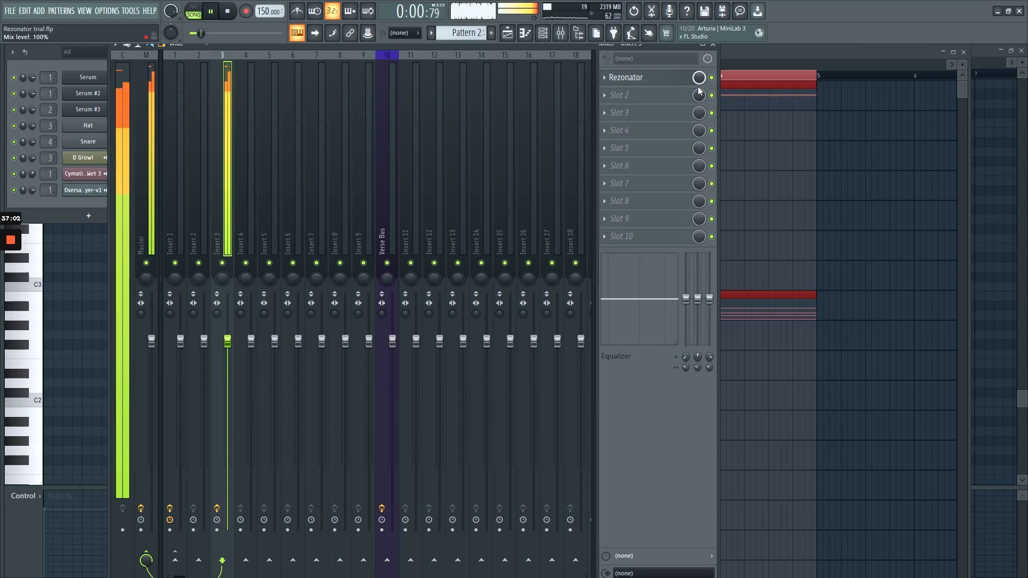
click(641, 78)
key(space)
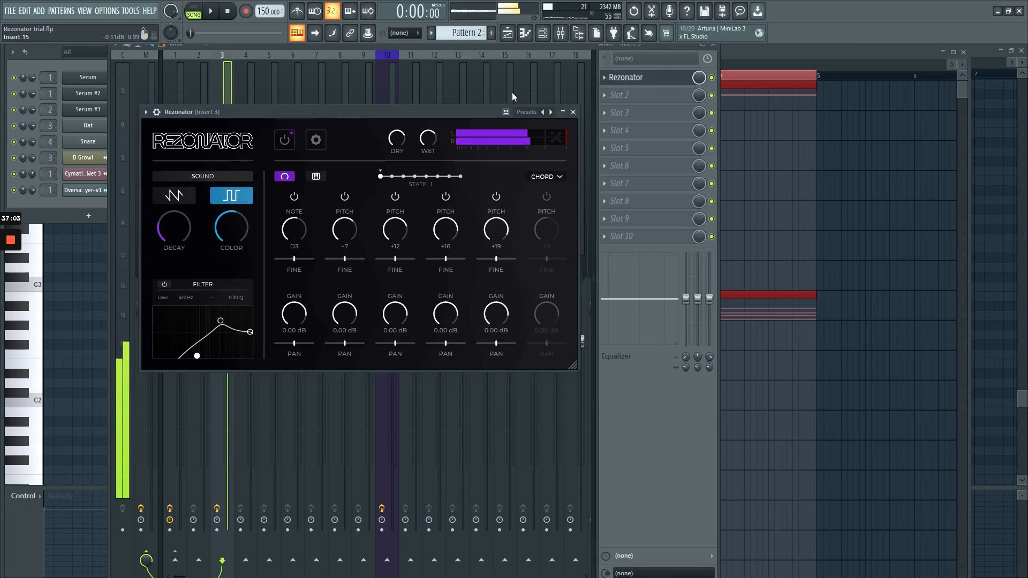
click(573, 112)
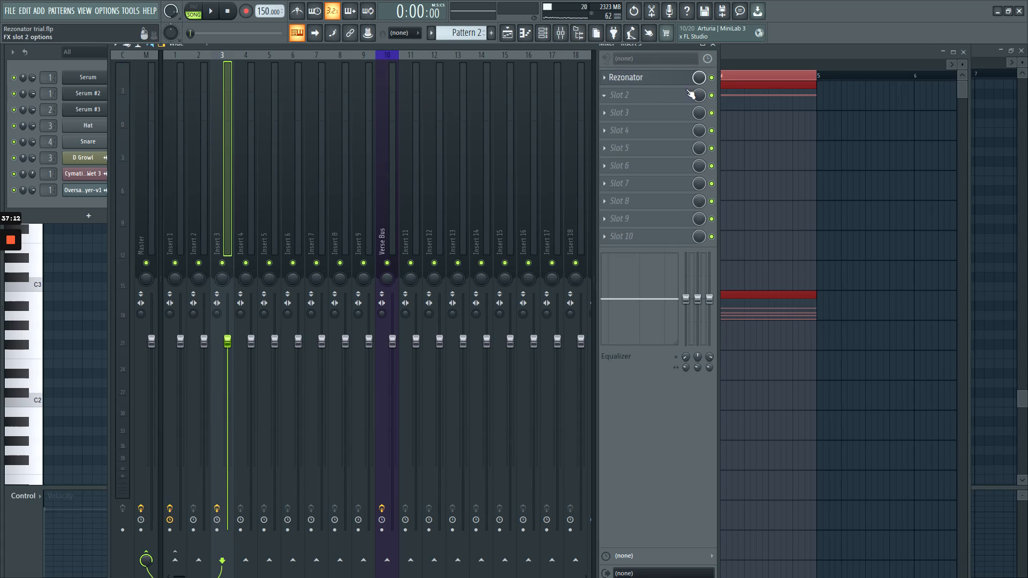
Load a fresh PITCHMAP in slot 5 of Insert 3, audition the growl through it and remove it again
click(636, 148)
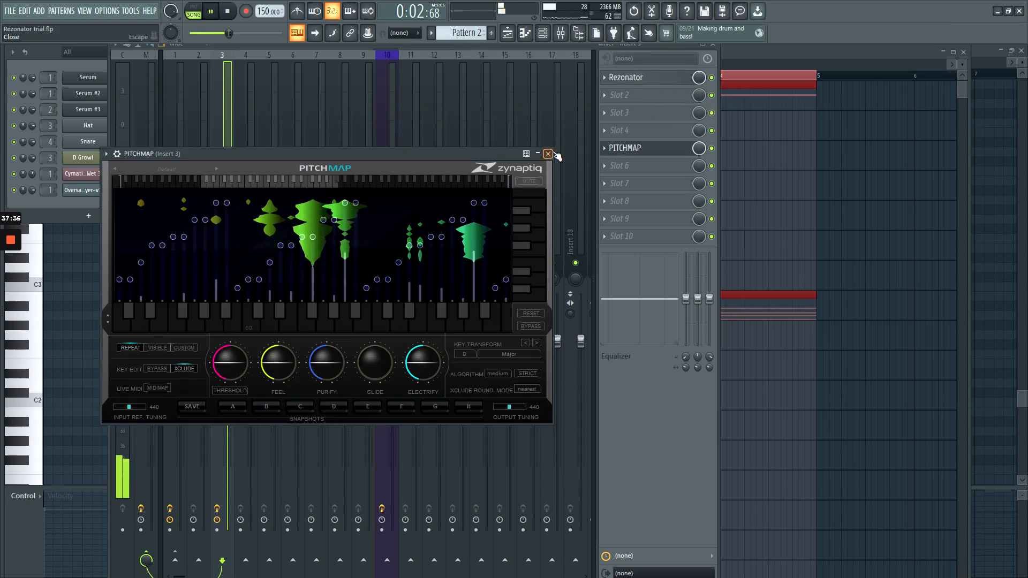
key(space)
click(551, 153)
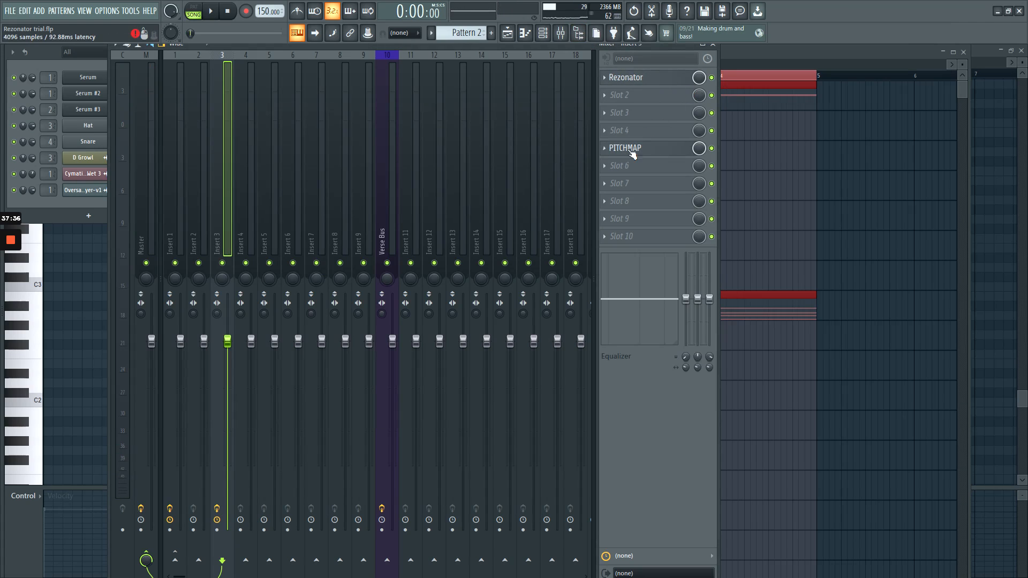
click(601, 150)
click(615, 172)
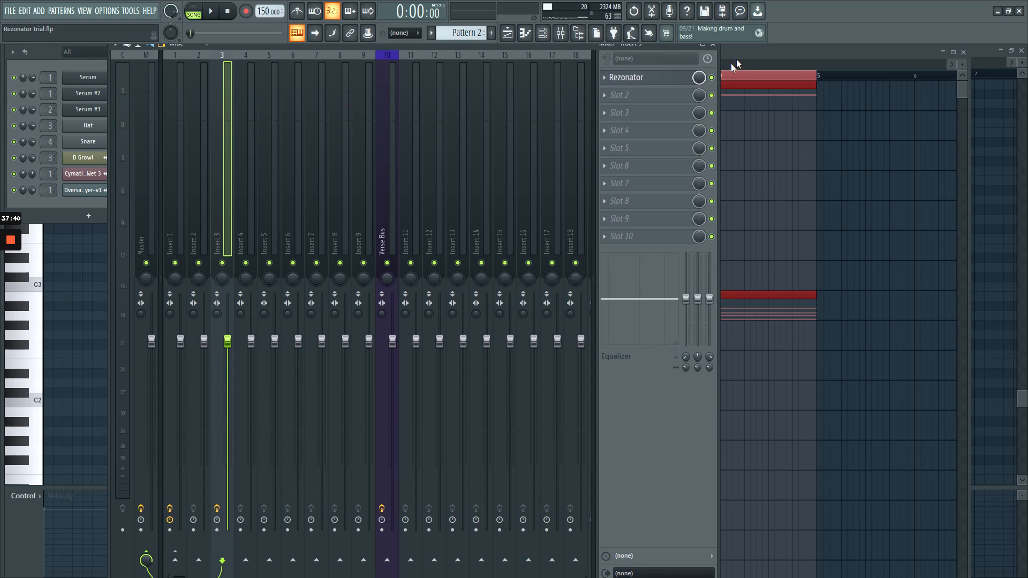
Bypass Rezonator and load kHs Convolver into slot 3 of Insert 3
drag(667, 47, 683, 56)
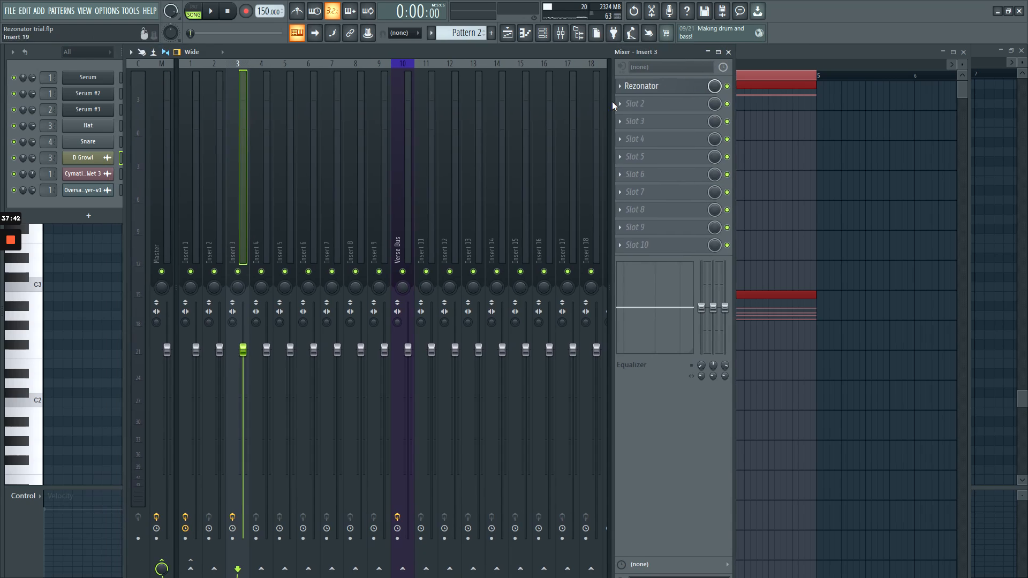
key(q)
click(635, 138)
click(658, 123)
click(657, 122)
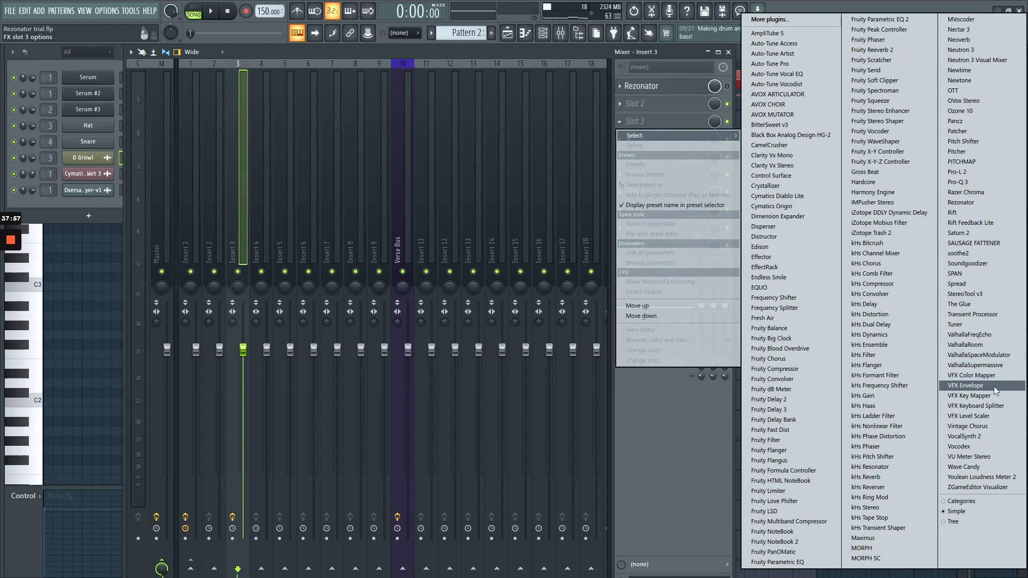
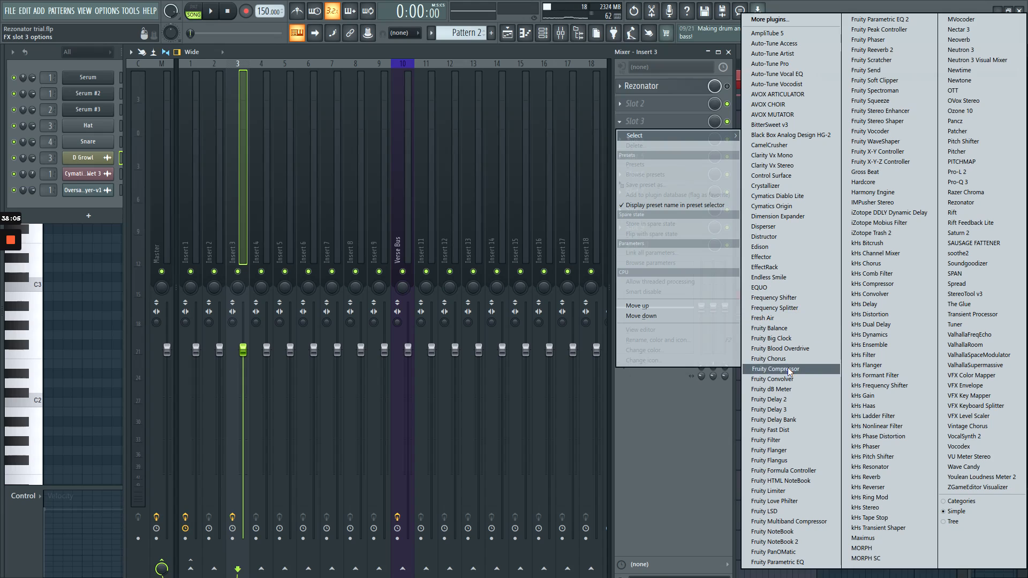
click(870, 294)
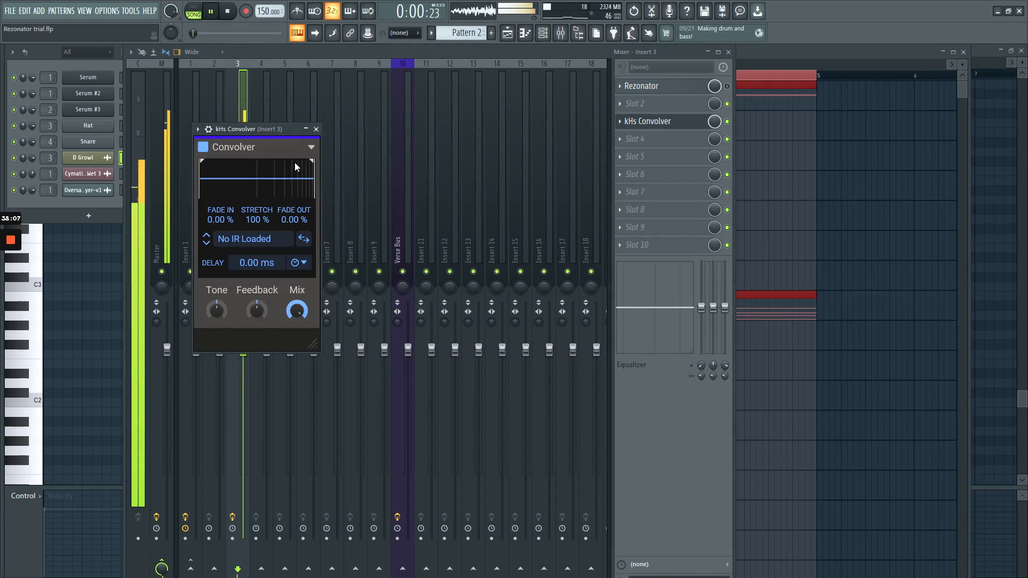
drag(256, 125, 367, 130)
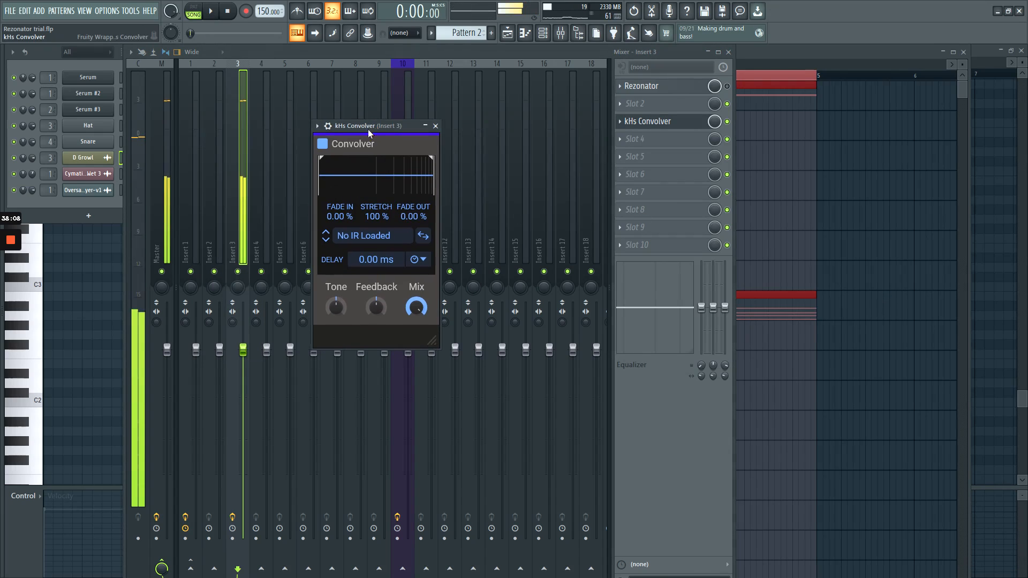
Load the Chord Maj7 impulse response from the factory Synthetic folder into Convolver
click(357, 238)
click(473, 517)
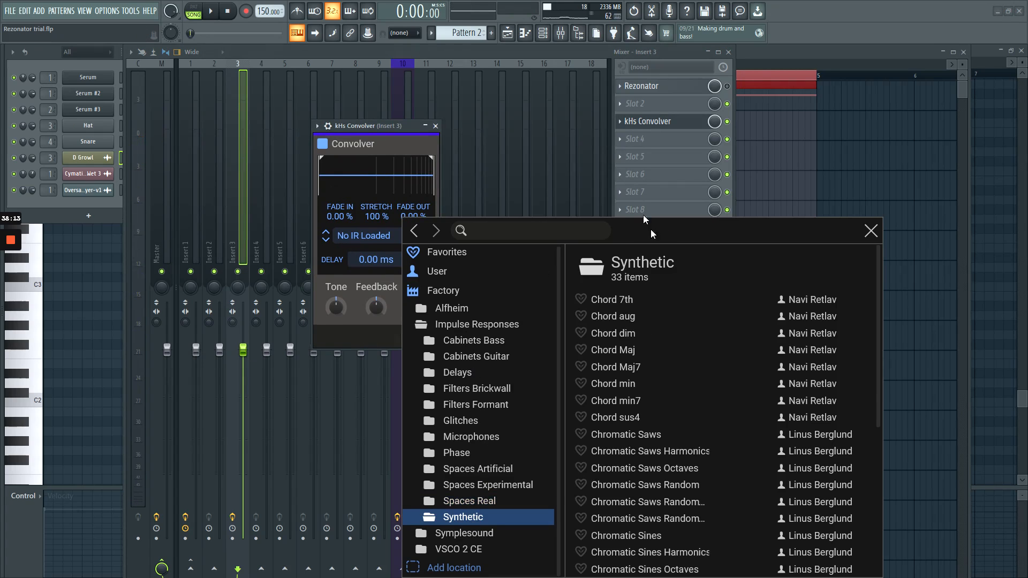
click(632, 368)
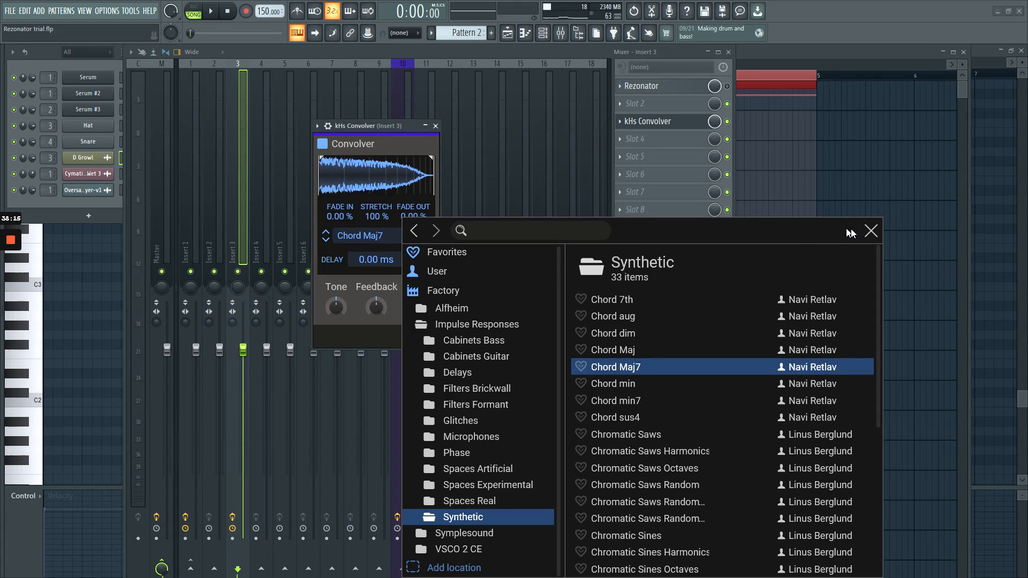
click(871, 231)
Audition the growl through Convolver while varying Tone and Fade Out, leaving Fade Out at 0 %
key(space)
drag(385, 126, 376, 91)
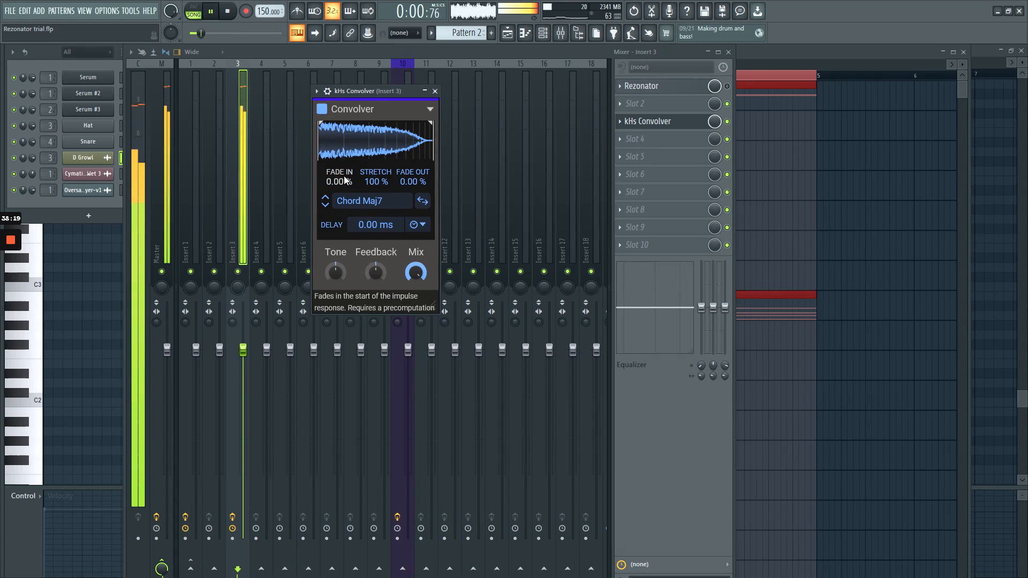
drag(374, 93, 437, 91)
drag(397, 269, 397, 306)
drag(426, 89, 447, 99)
drag(418, 279, 418, 252)
drag(512, 141, 465, 147)
drag(455, 97, 466, 98)
mouse_move(506, 194)
mouse_down()
mouse_move(507, 168)
mouse_move(508, 187)
mouse_up()
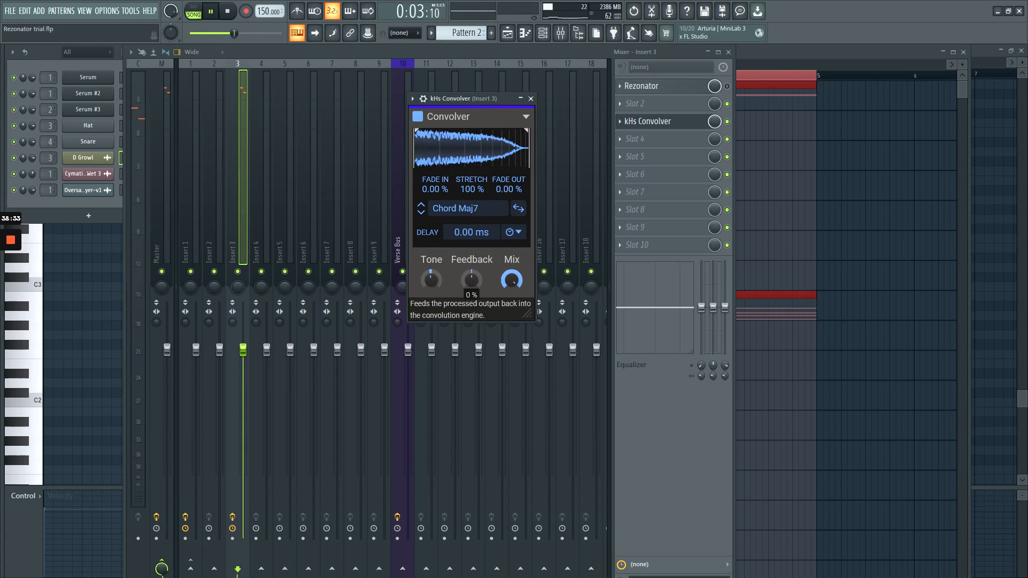
Raise Convolver's Feedback during playback, return Feedback and Tone to 0 %, and stop playback
drag(460, 100, 495, 104)
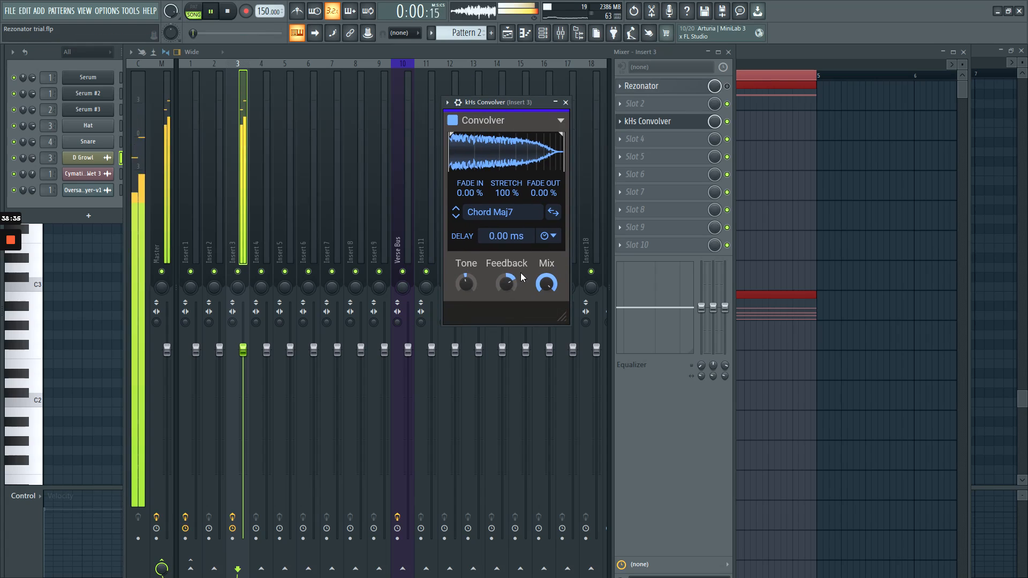
drag(509, 280, 467, 281)
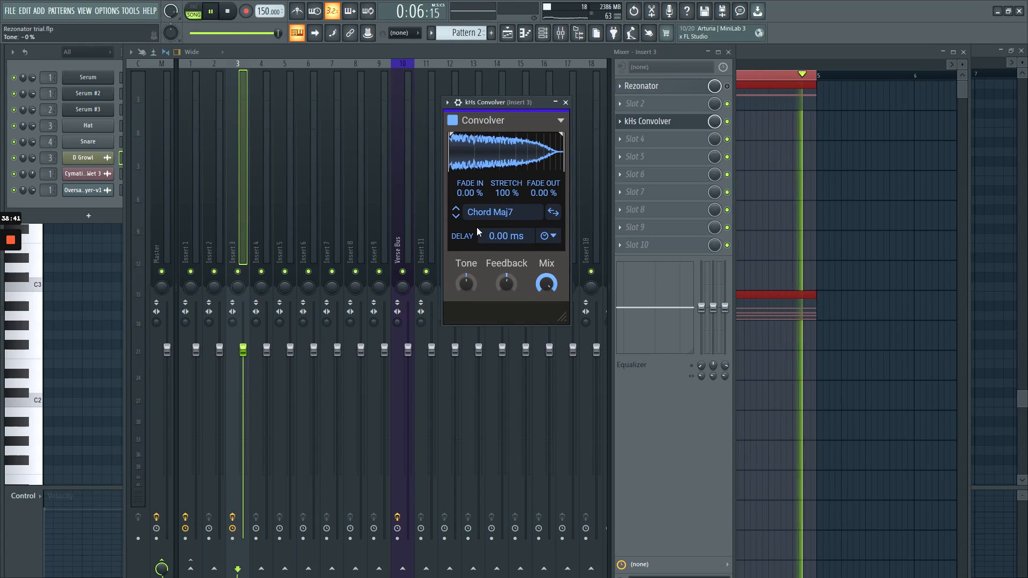
key(space)
drag(499, 112, 506, 122)
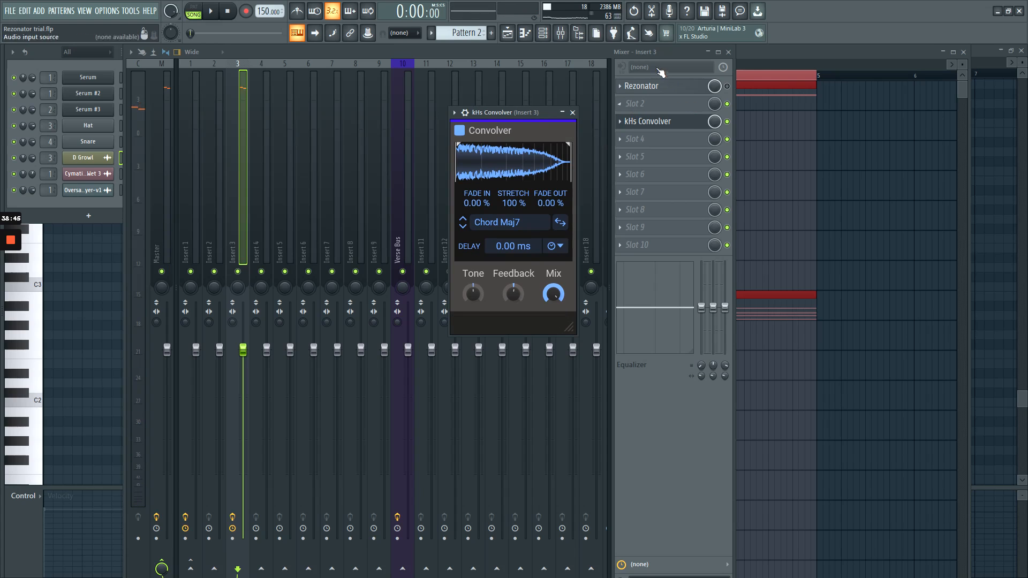
Switch Convolver's impulse response to Chord Maj and audition the growl
key(Escape)
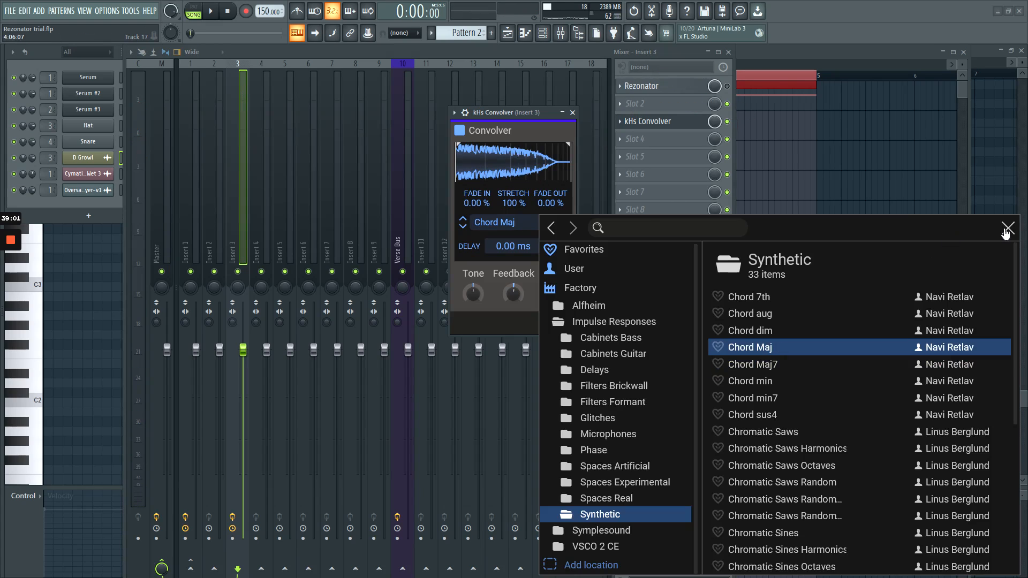
click(1006, 228)
key(space)
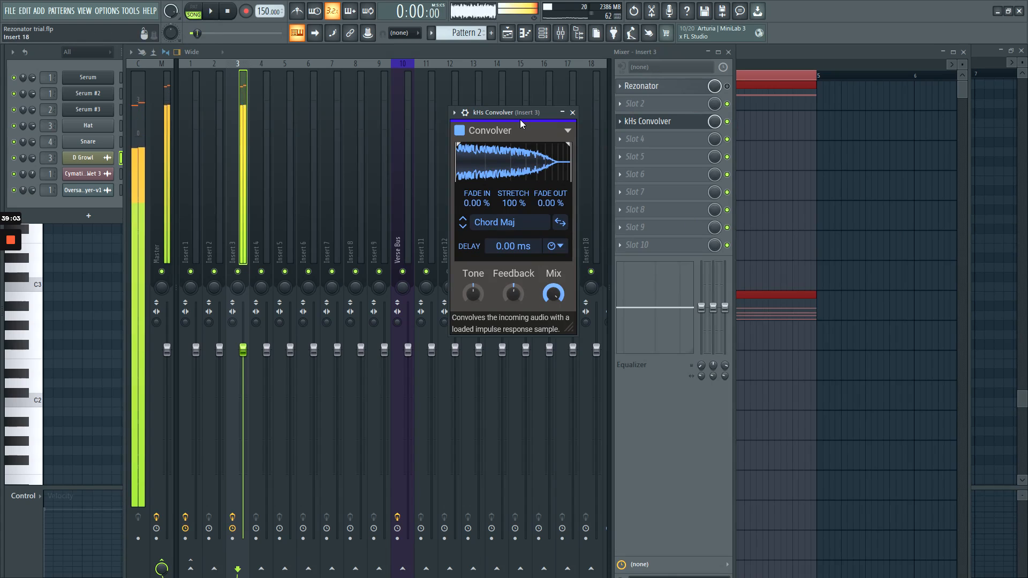
key(space)
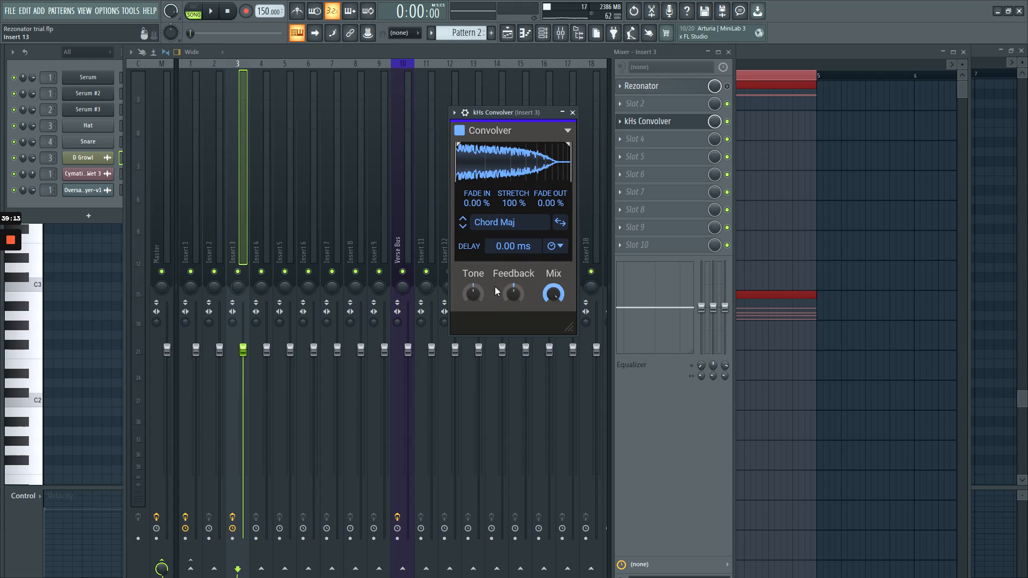
Test Convolver's Tone at -100 % and its Stretch, resetting Tone to 0 % and Stretch to 100 %
key(z)
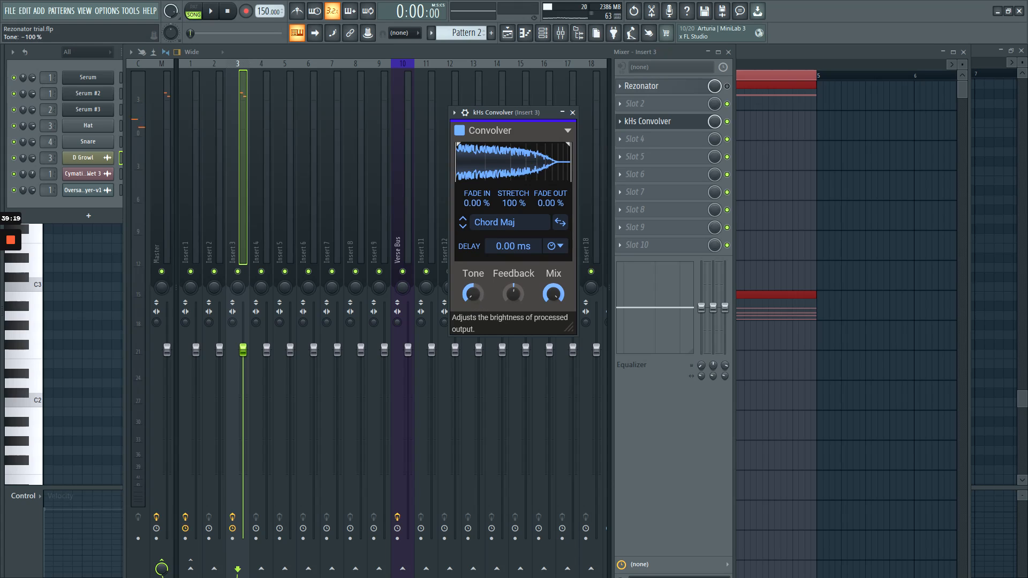
drag(472, 293, 473, 297)
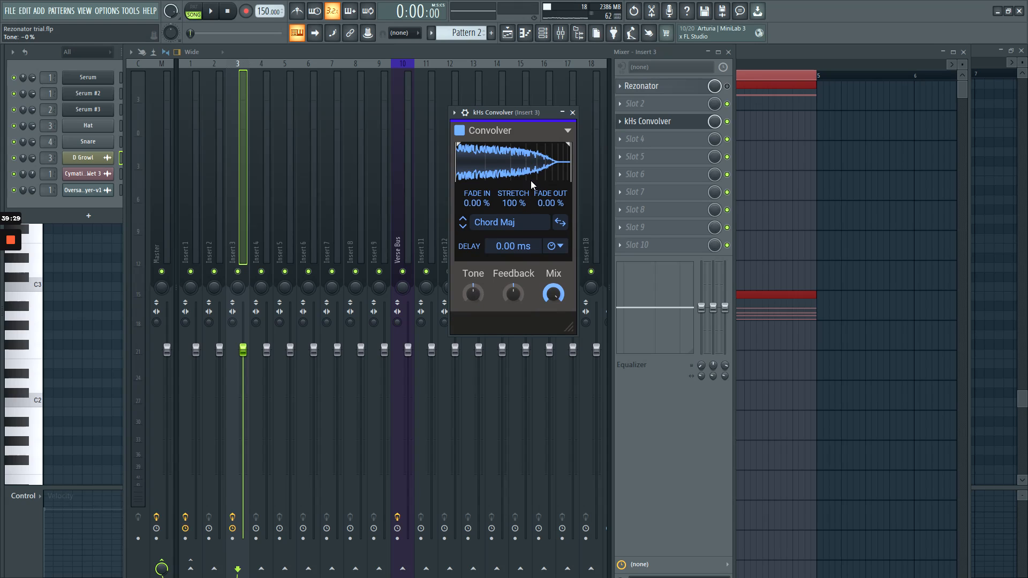
drag(513, 198, 514, 198)
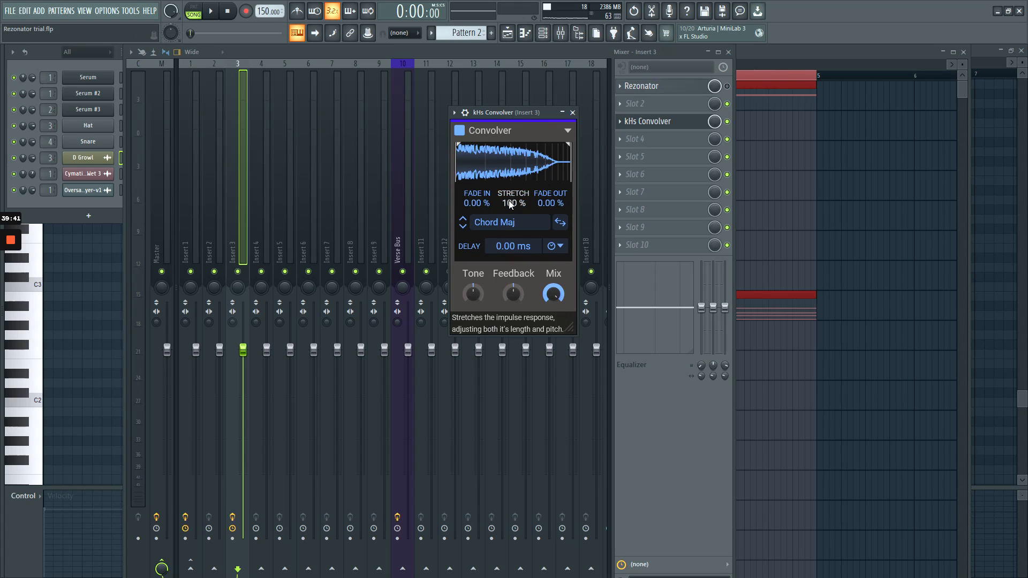
key(ctrl+s)
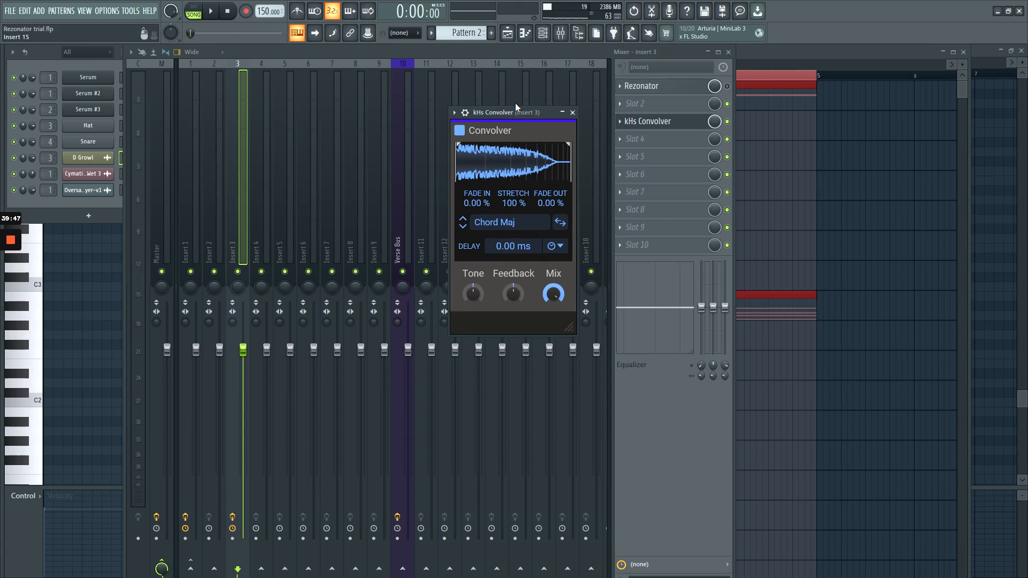
Close and bypass Convolver, audition the growl with Rezonator enabled, and open Rezonator
click(573, 113)
click(727, 122)
key(space)
key(space)
click(671, 86)
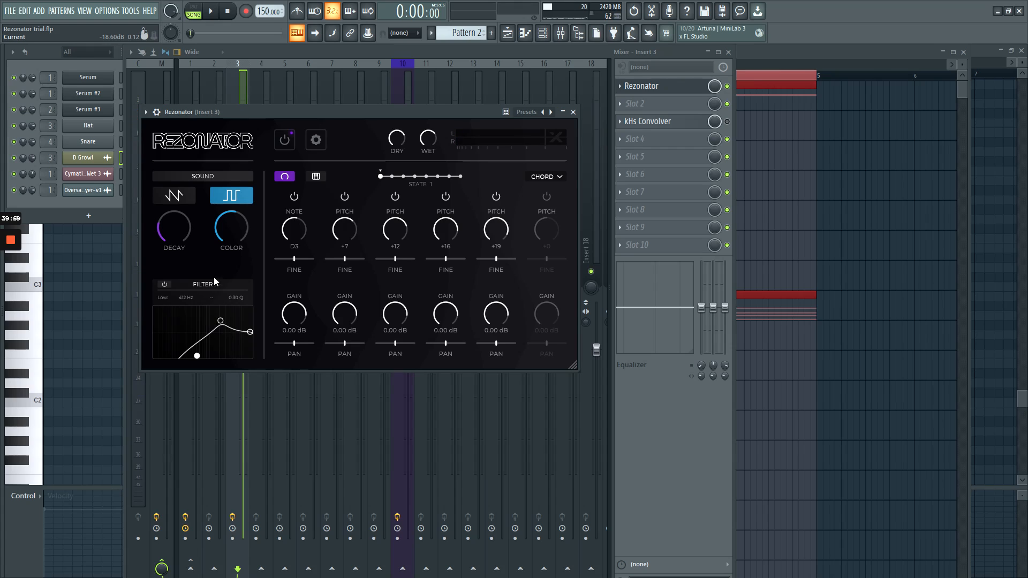
Check Rezonator's reverb and options settings, return to its chord controls and audition the growl
click(316, 139)
click(286, 176)
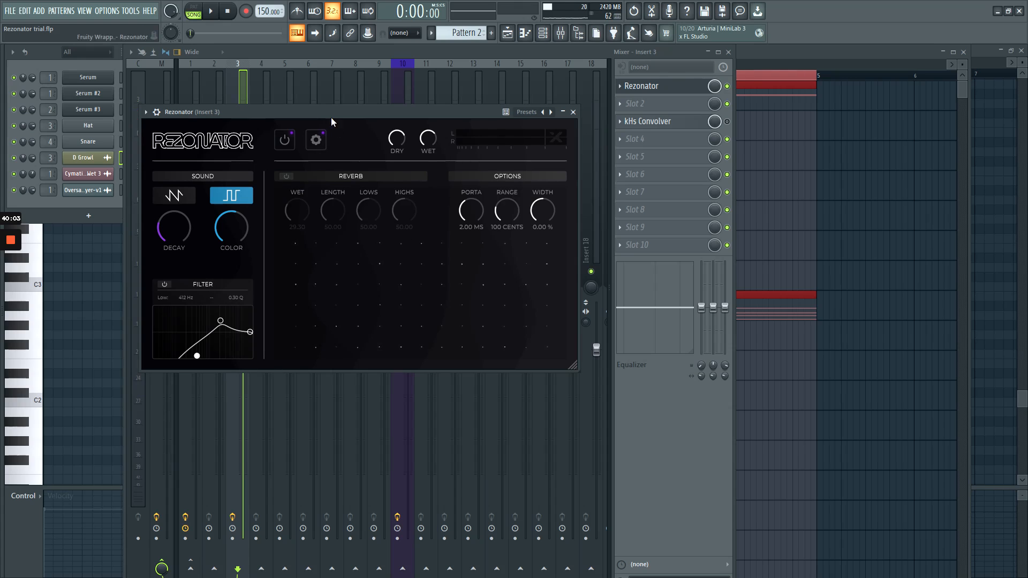
drag(330, 116, 350, 122)
key(space)
click(330, 150)
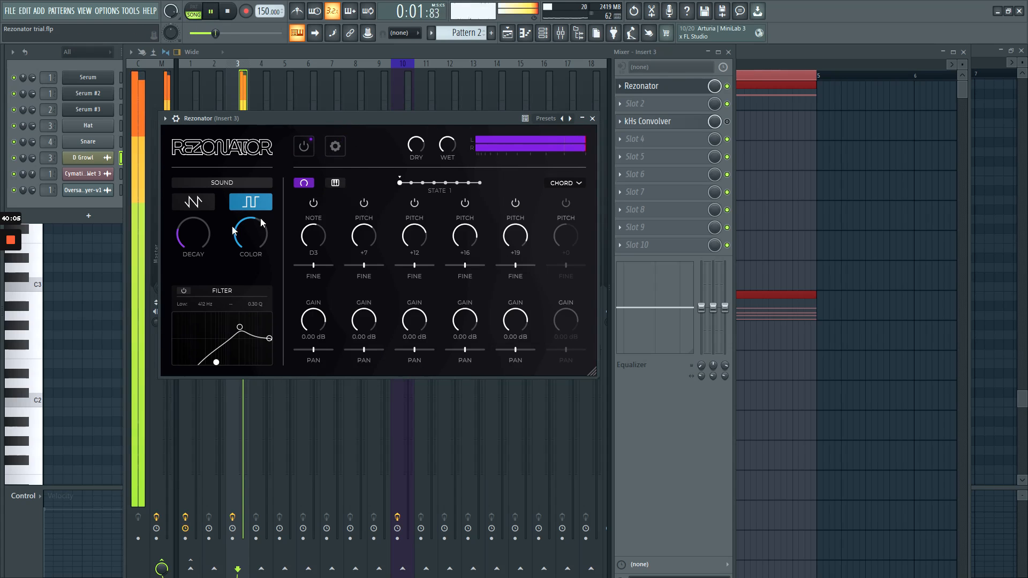
drag(374, 119, 359, 143)
key(space)
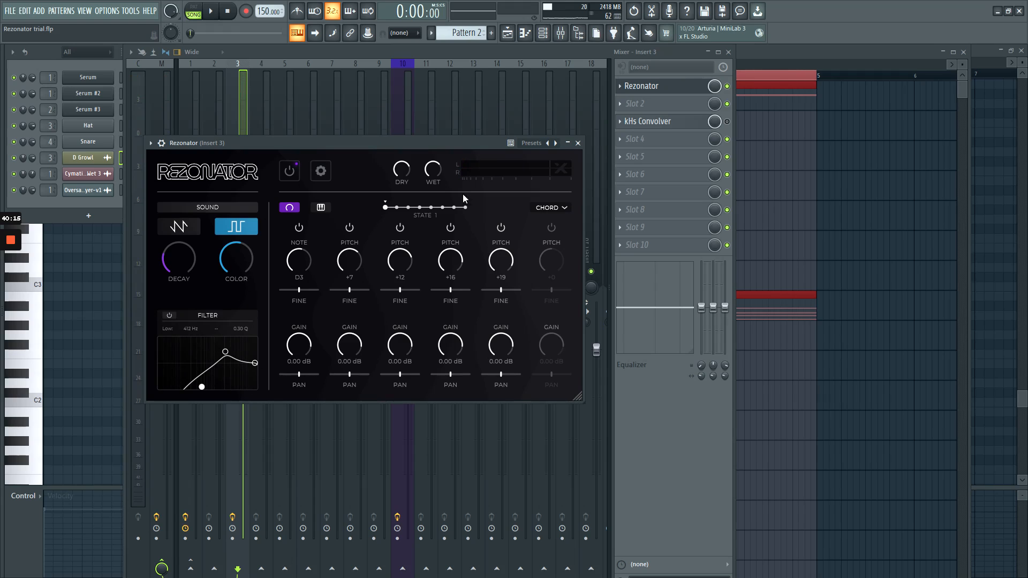
Close and bypass Rezonator, move kHs Convolver to slot 5, enable it and audition the growl
click(577, 143)
drag(645, 121, 645, 156)
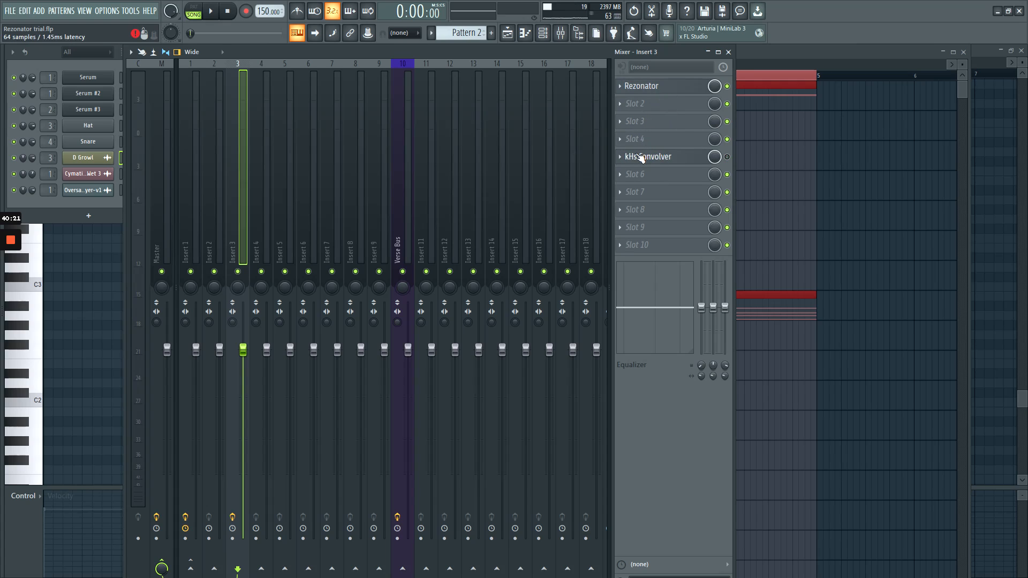
click(726, 87)
click(726, 156)
key(space)
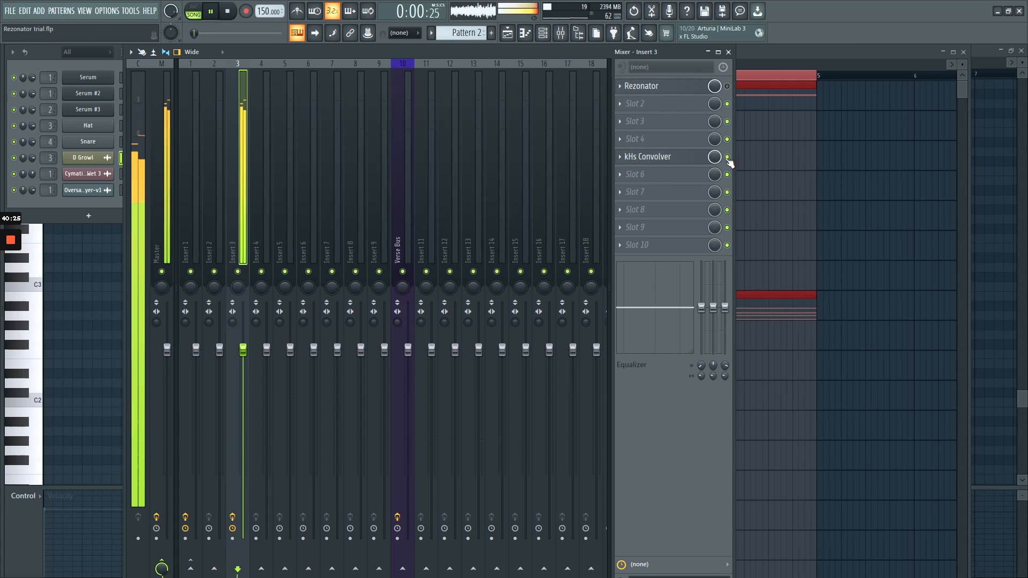
key(space)
Open Convolver, test Fade In at 16.9 %, reset it to 0.00 % and audition the growl
click(696, 158)
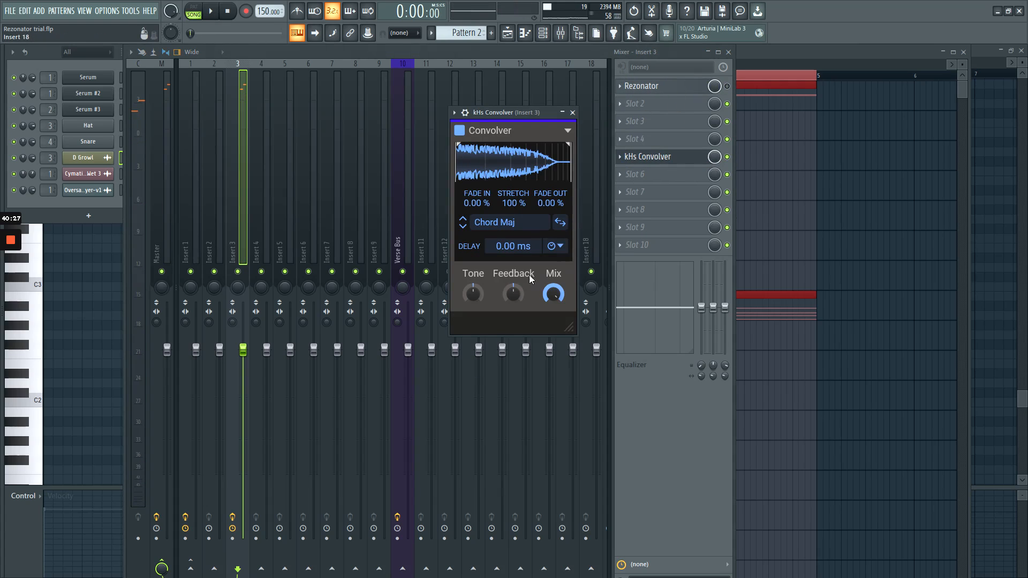
drag(477, 294, 478, 296)
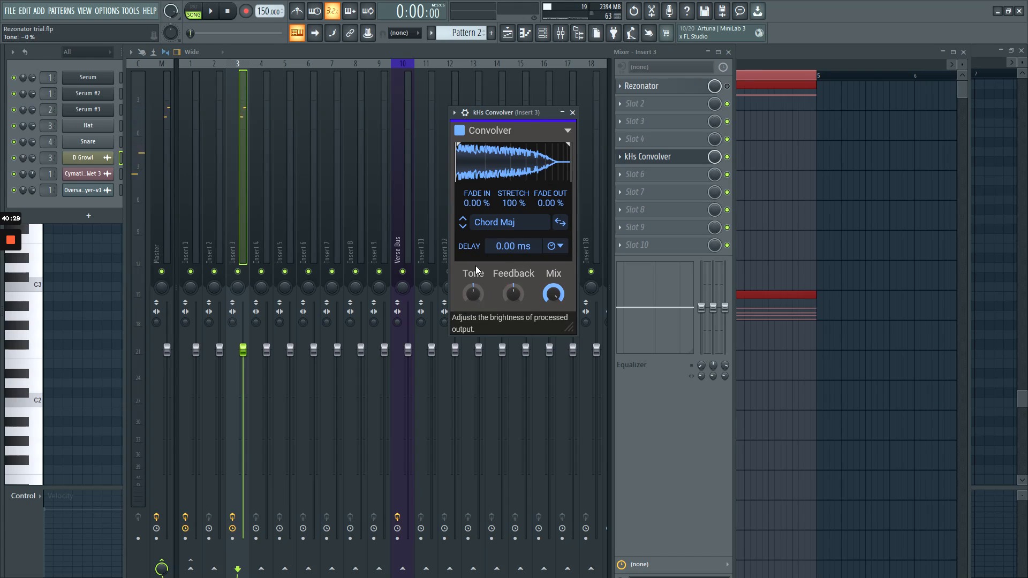
mouse_move(476, 202)
mouse_down()
mouse_move(476, 164)
mouse_move(476, 184)
mouse_up()
drag(498, 116, 504, 113)
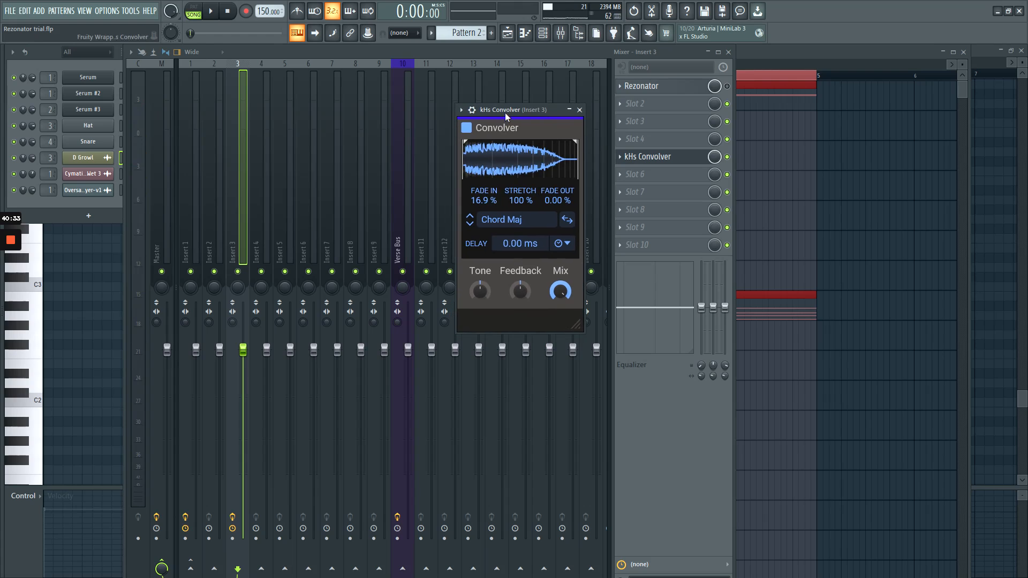
key(space)
mouse_move(485, 200)
mouse_down()
mouse_move(485, 210)
mouse_move(486, 198)
mouse_up()
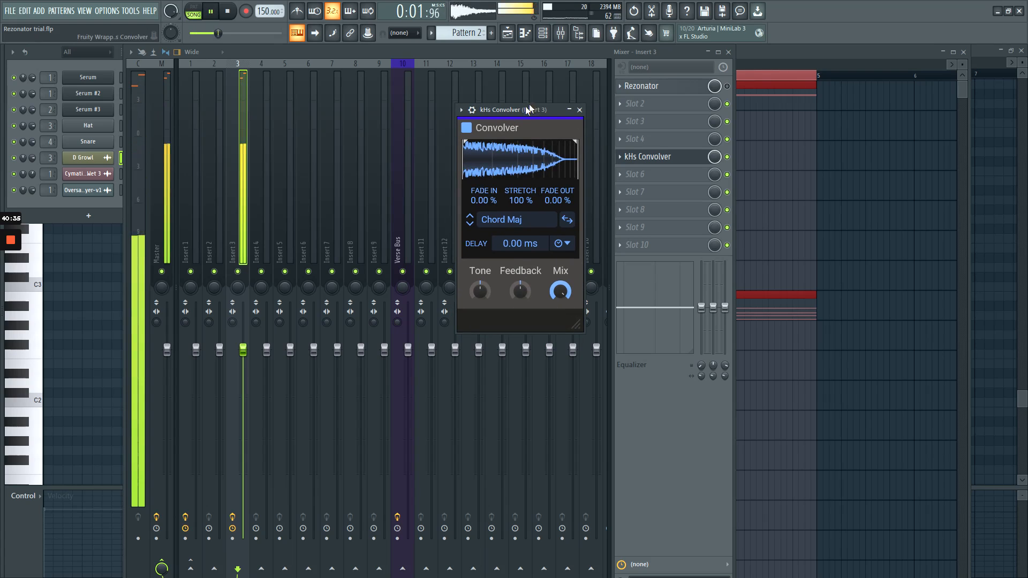
drag(529, 104, 487, 104)
key(space)
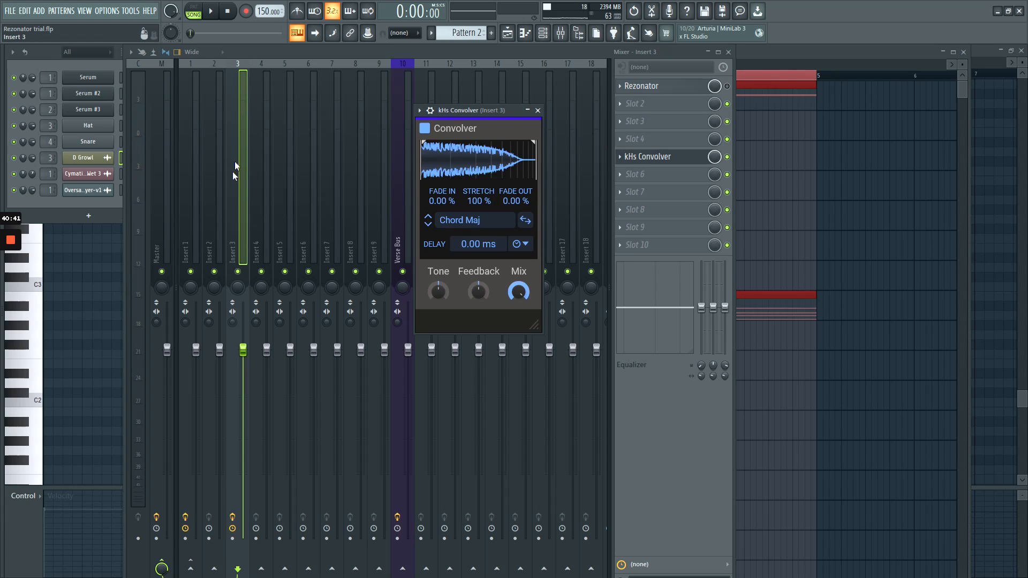
click(83, 67)
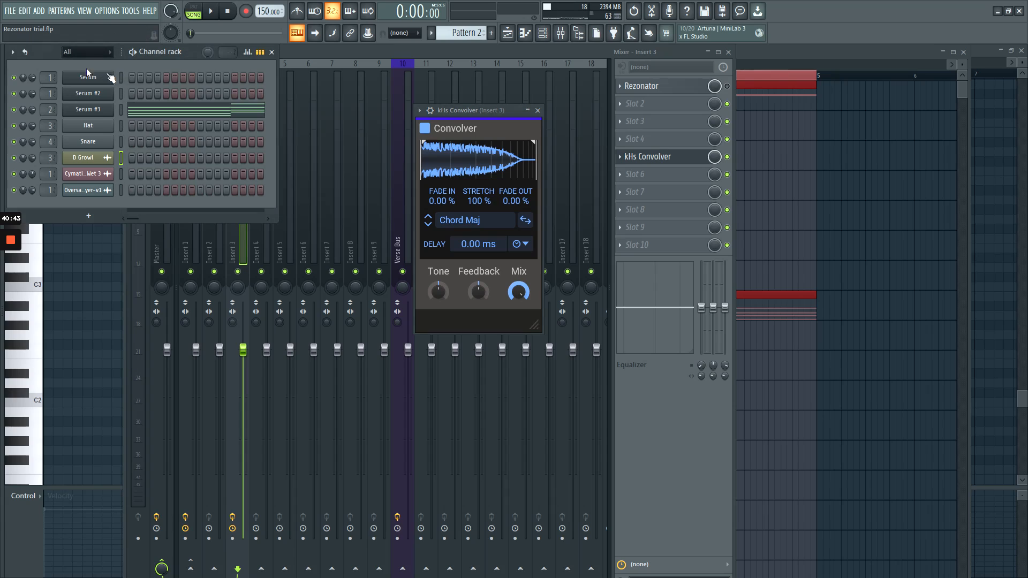
click(464, 115)
click(412, 47)
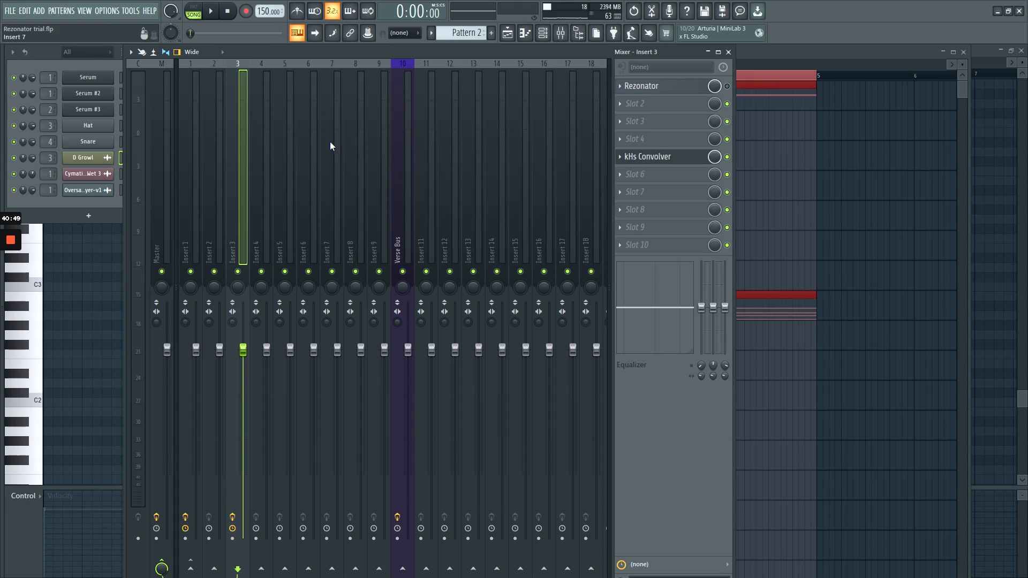
click(260, 152)
click(280, 147)
click(240, 144)
click(281, 144)
click(240, 144)
click(313, 151)
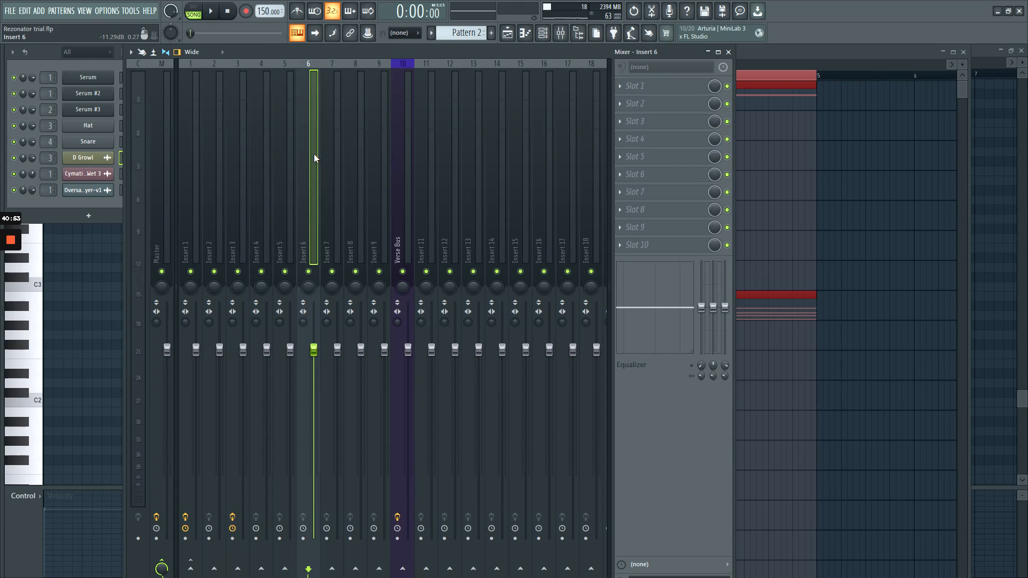
Remove kHs Convolver from Insert 3's effect chain, then enable and open Rezonator
click(236, 152)
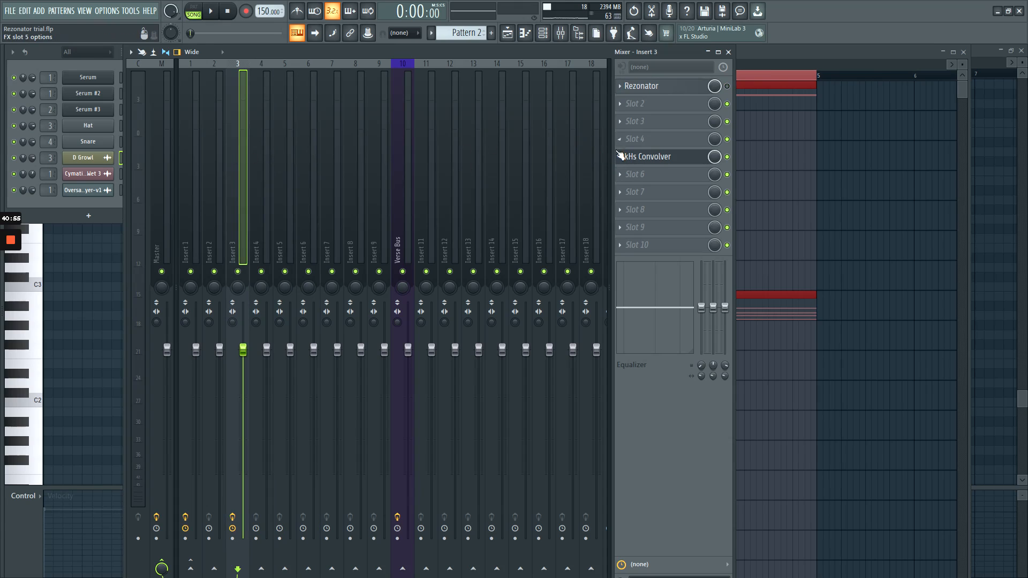
click(619, 157)
click(635, 181)
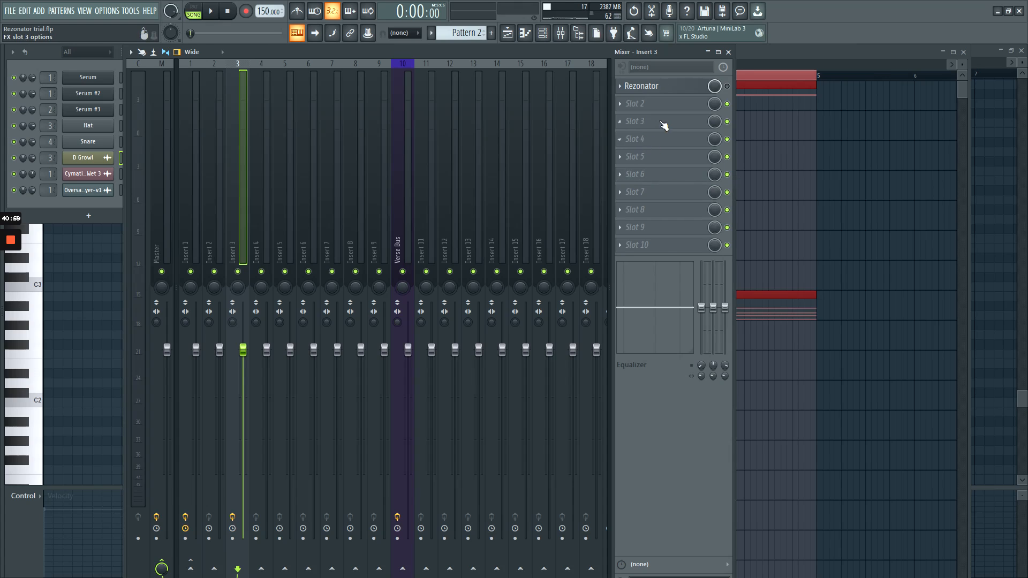
click(681, 87)
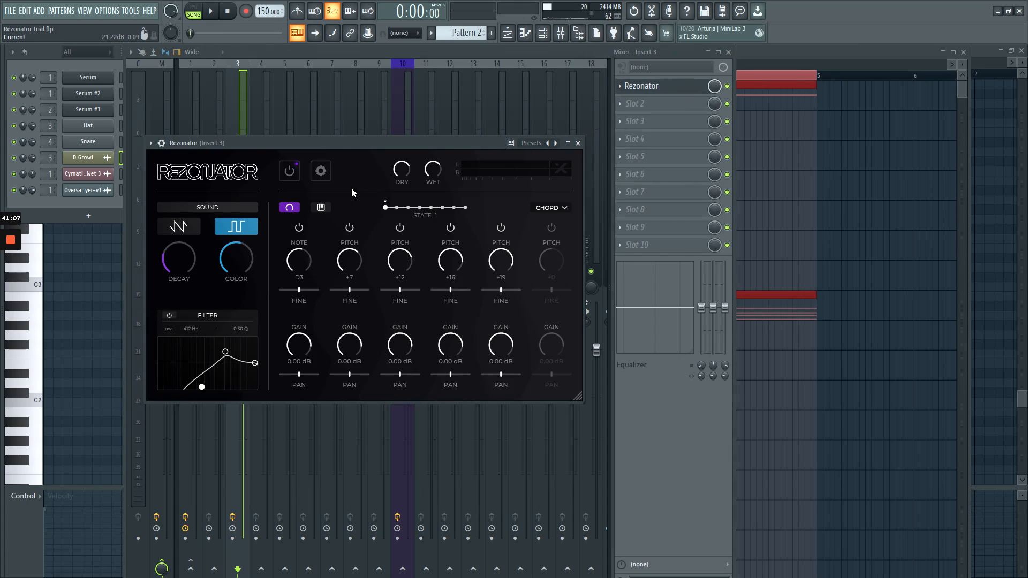
Check Rezonator's options, view chord states 6 and 5, then return to state 1 and close the plugin
click(321, 171)
click(323, 172)
drag(489, 209, 442, 208)
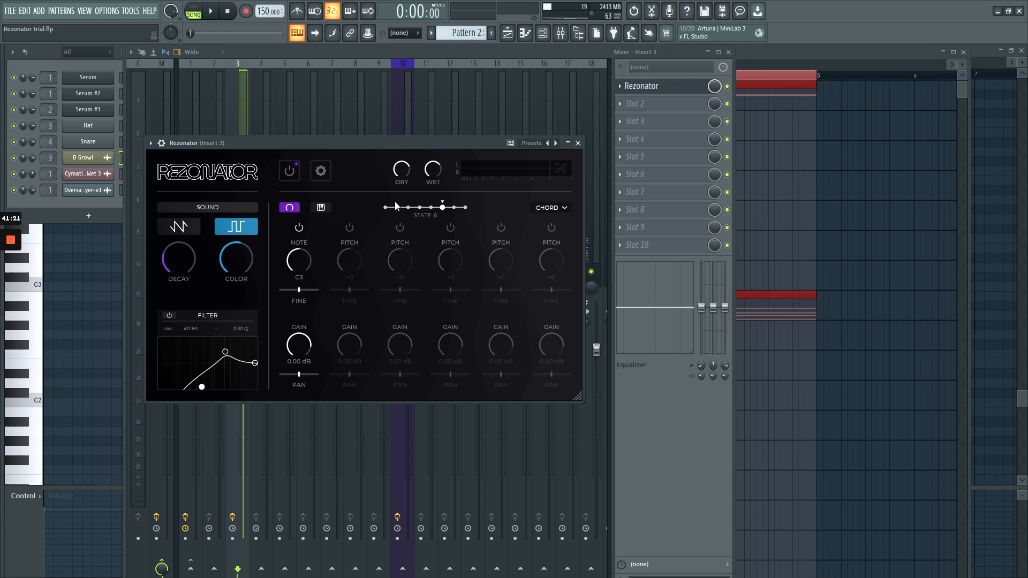
mouse_move(443, 207)
mouse_down()
mouse_move(377, 214)
mouse_move(435, 208)
mouse_up()
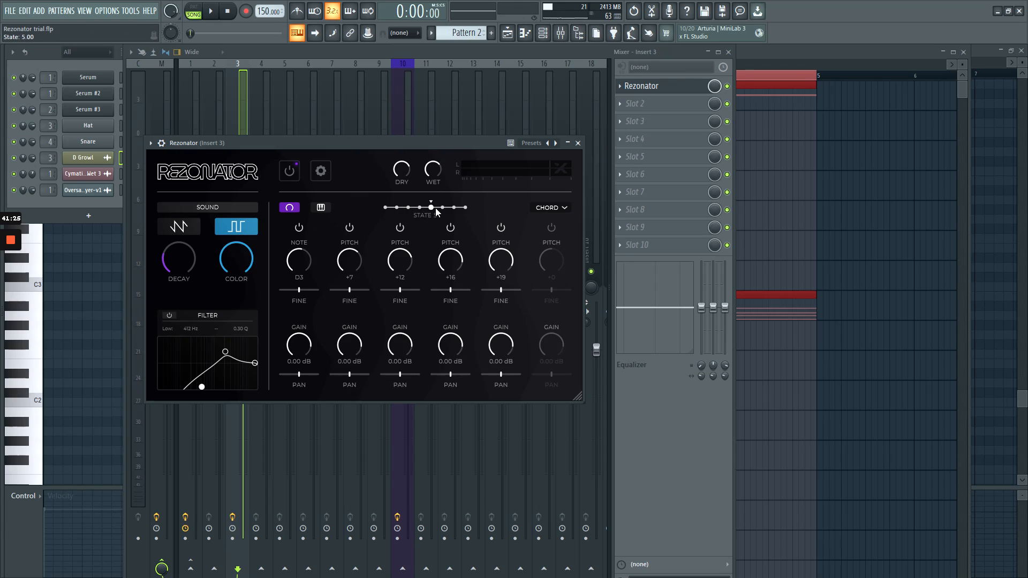
click(385, 208)
click(577, 144)
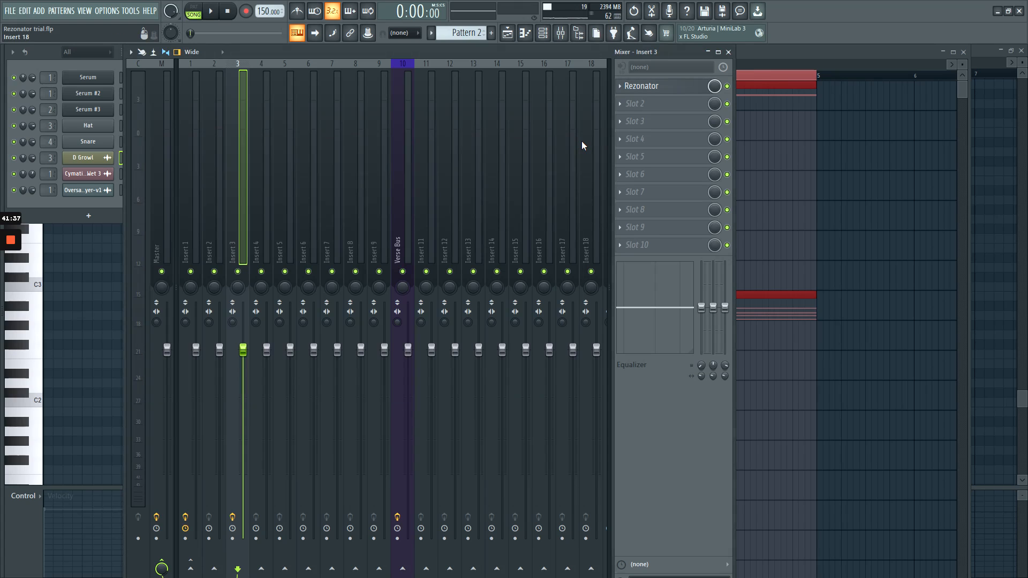
click(645, 89)
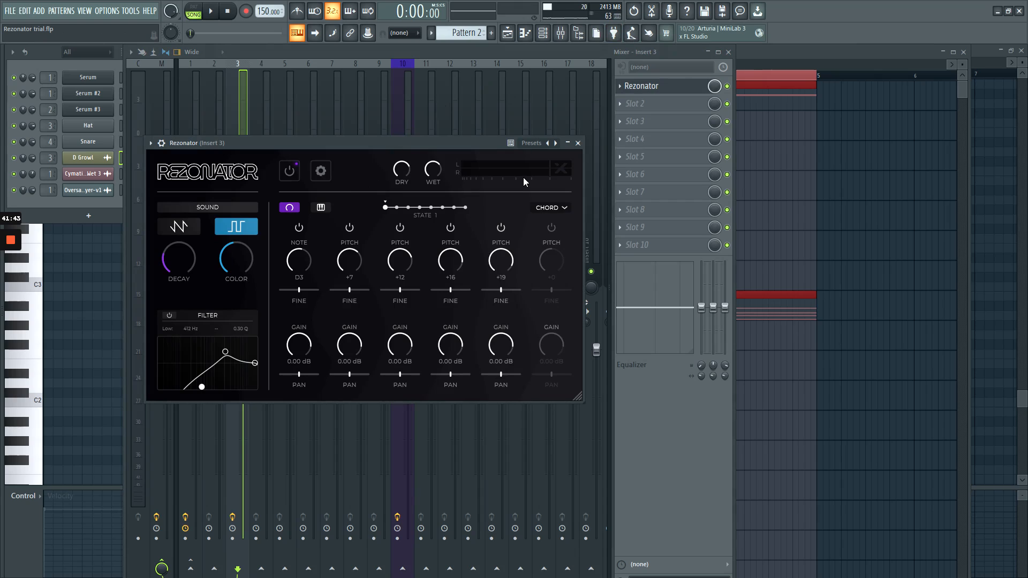
click(578, 143)
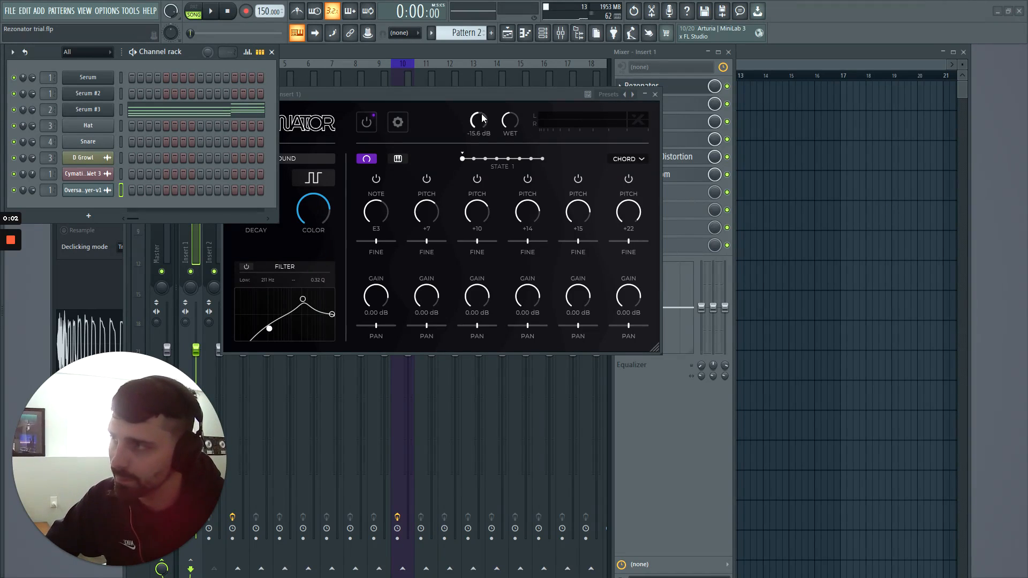
Reposition Insert 1's Rezonator window clear of the channel rack and look through its chord presets without choosing one
drag(455, 97, 534, 240)
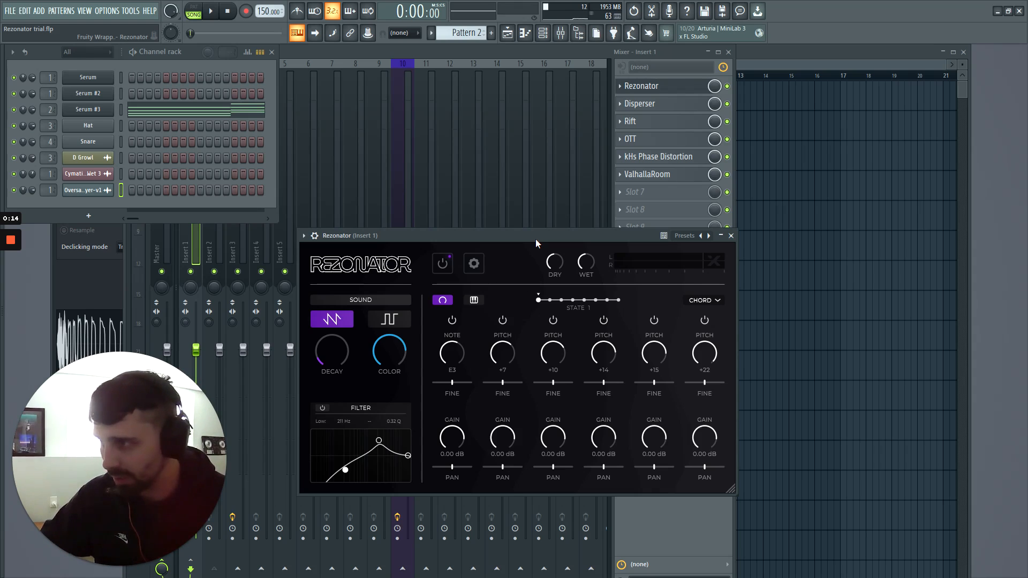
drag(542, 234, 515, 151)
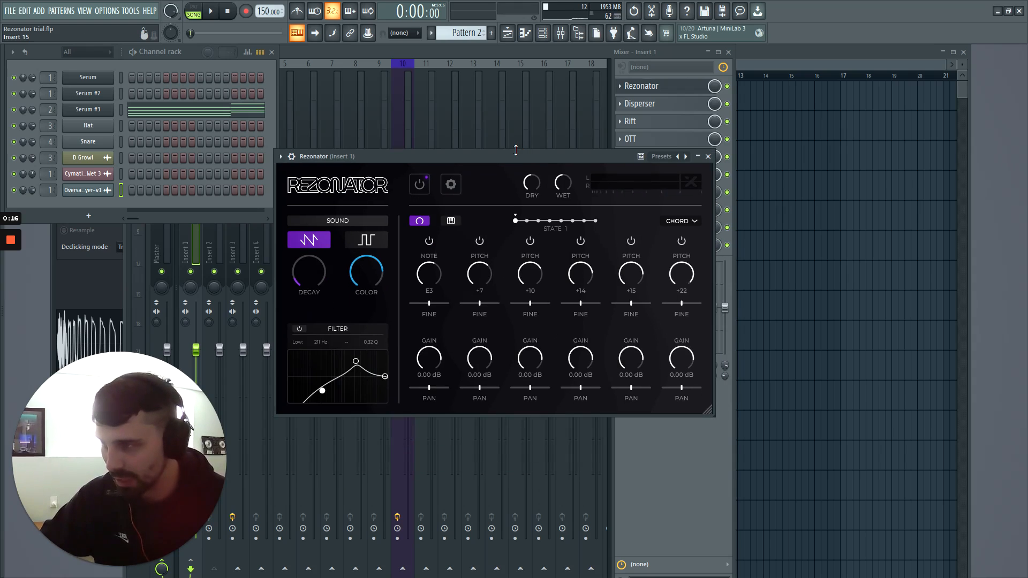
click(678, 223)
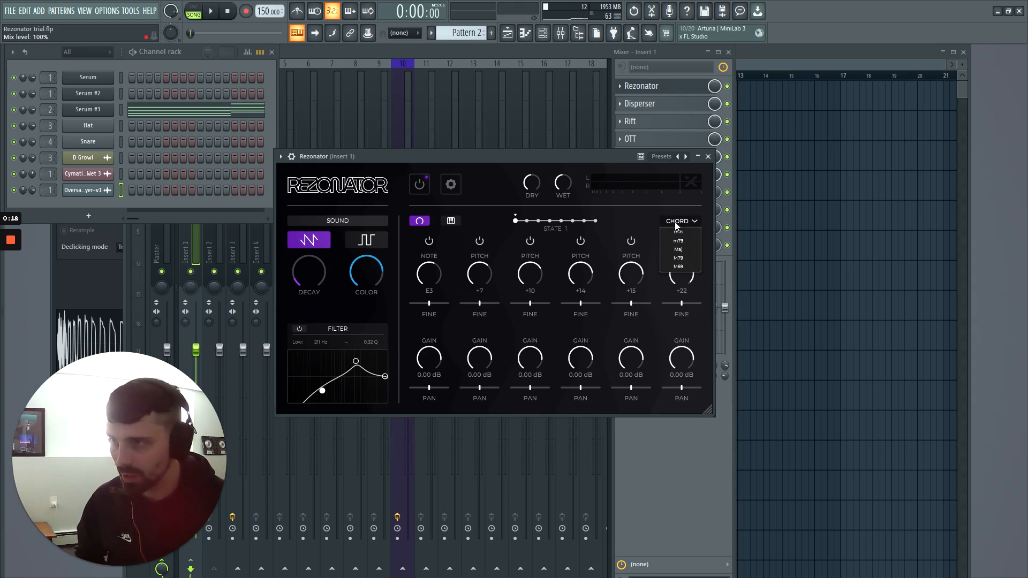
click(638, 223)
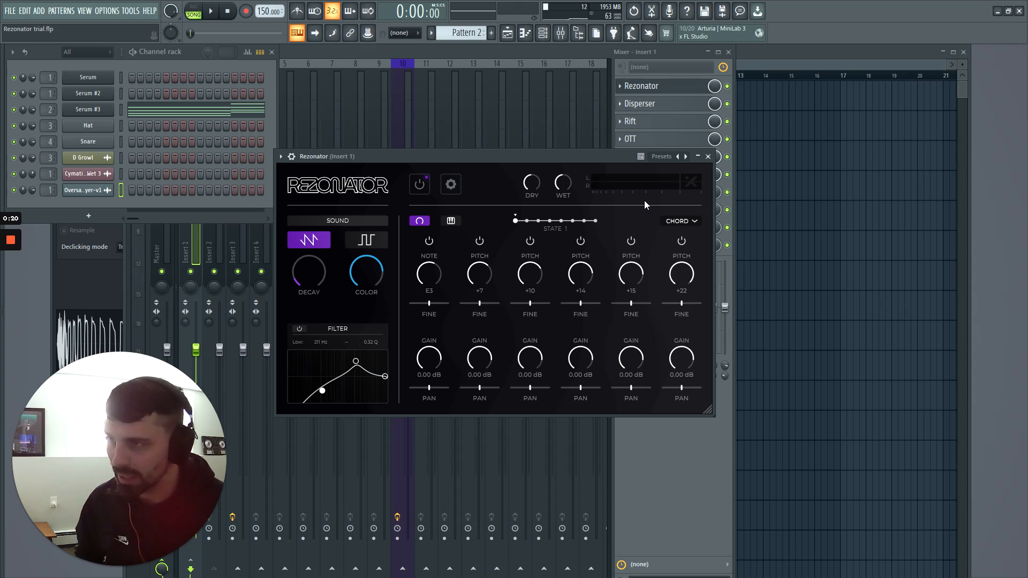